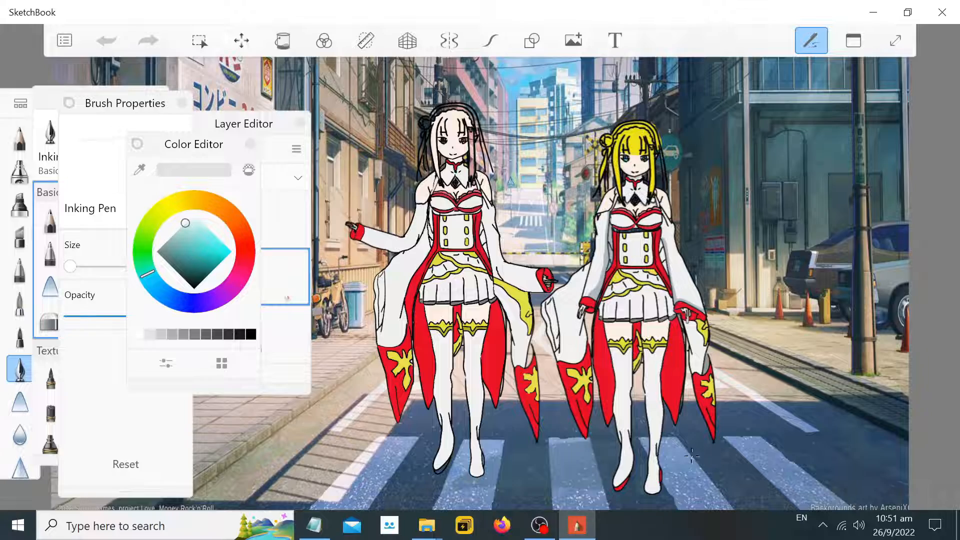
# Sample the red from the left character's dress with the color eyedropper
pyautogui.scroll(3, 563, 407)
pyautogui.click(143, 171)
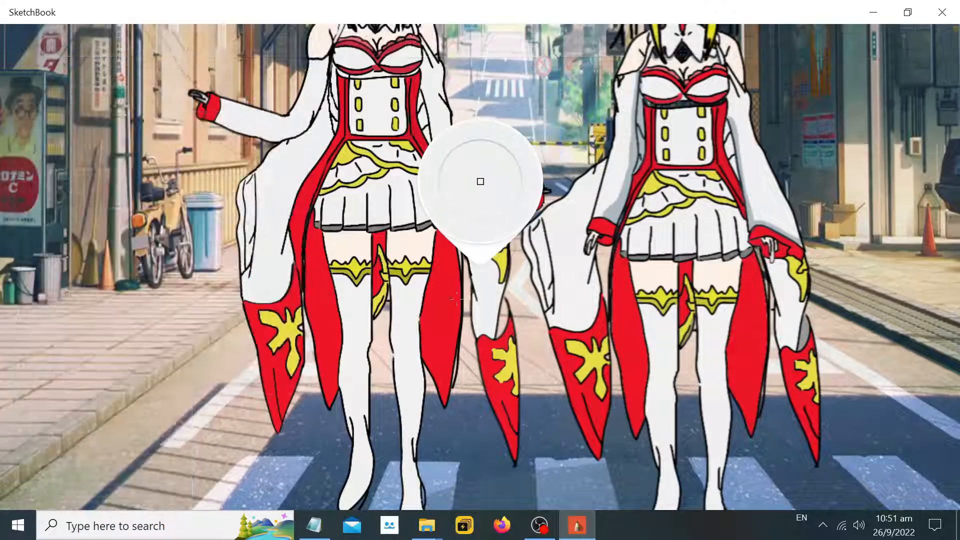
pyautogui.click(456, 299)
pyautogui.scroll(3, 465, 389)
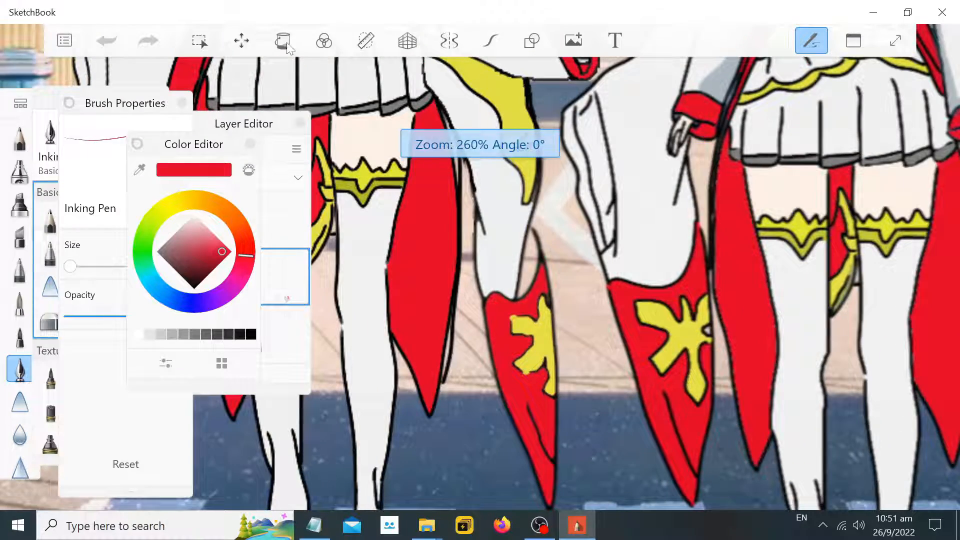
pyautogui.click(283, 42)
pyautogui.scroll(1, 445, 346)
pyautogui.click(446, 346)
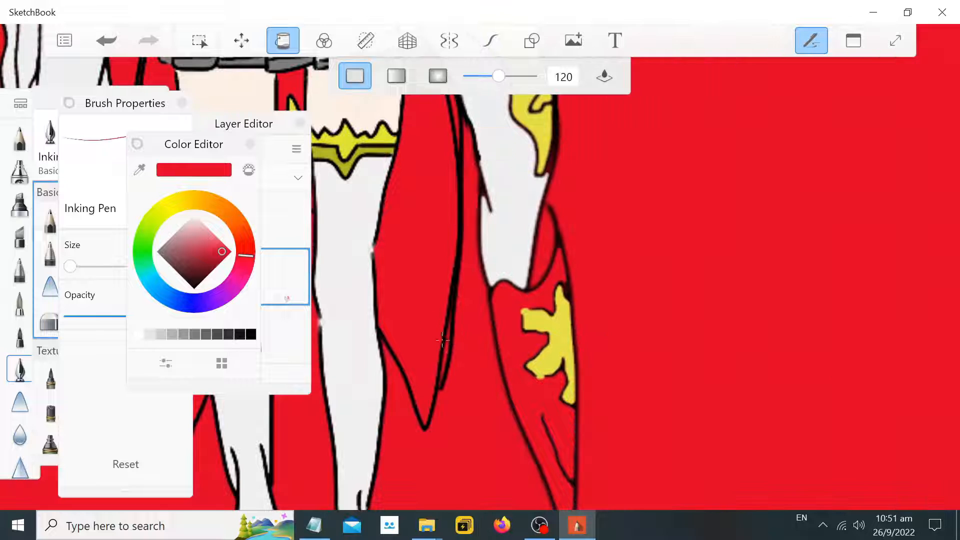
pyautogui.hotkey('ctrl', 'z')
# Select the top character layer and fill the small gap beside the left character's leg panel with red
pyautogui.click(490, 41)
pyautogui.scroll(3, 463, 334)
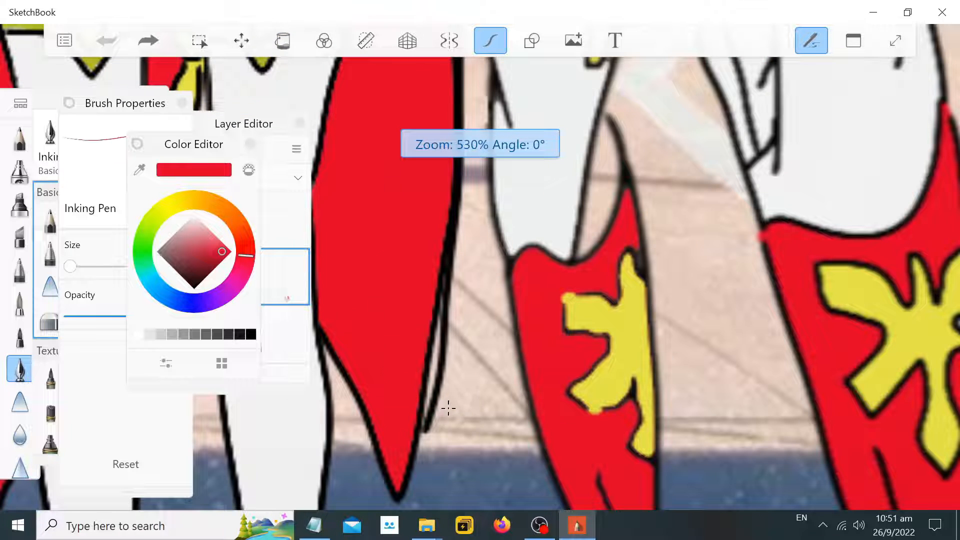
pyautogui.click(424, 420)
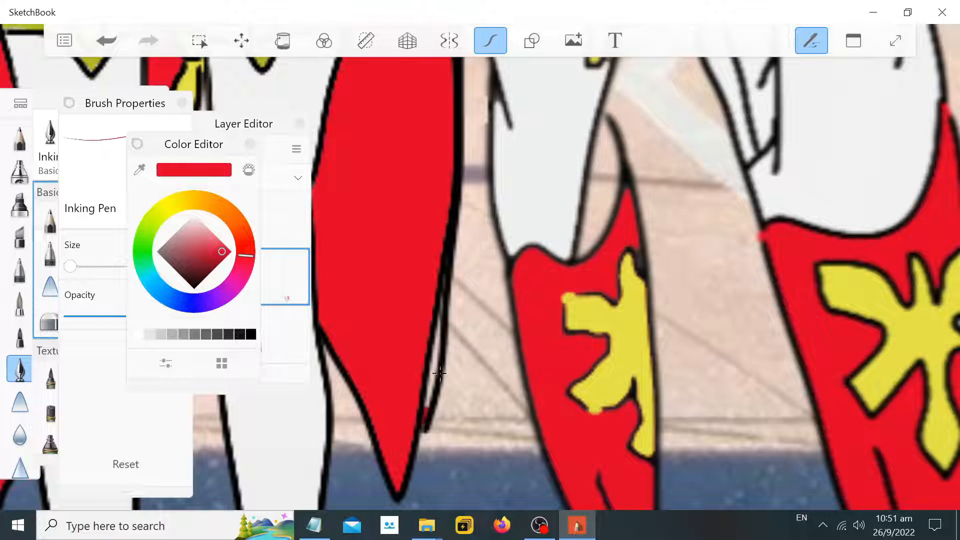
pyautogui.click(283, 41)
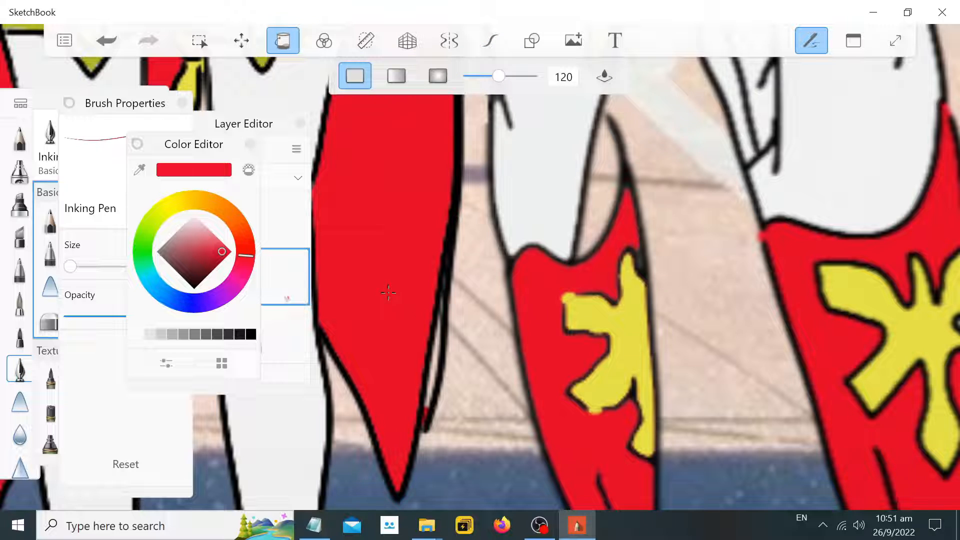
pyautogui.click(264, 133)
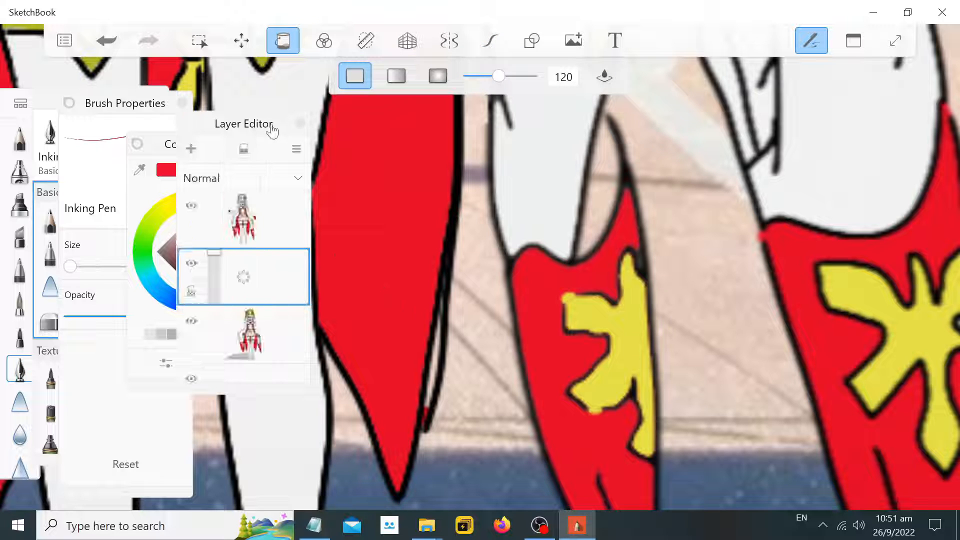
pyautogui.click(259, 235)
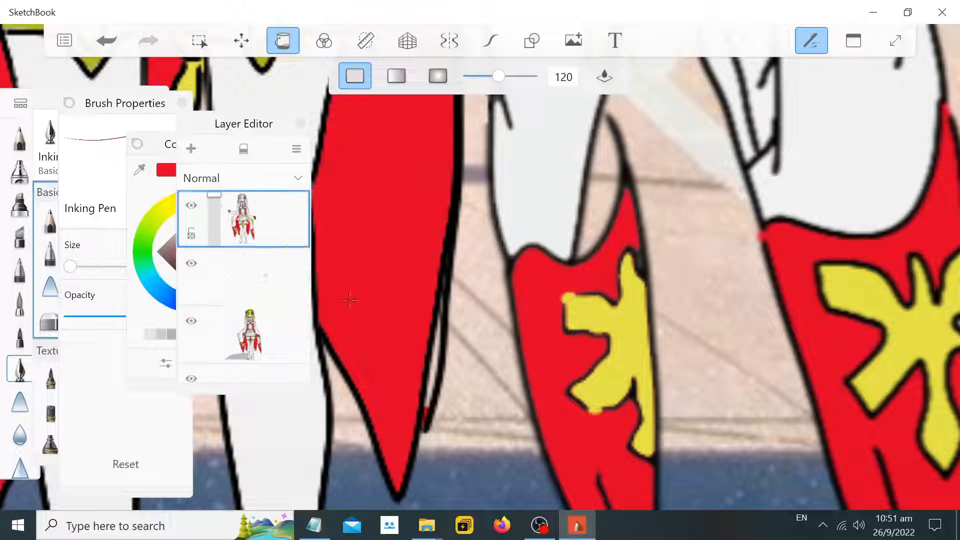
pyautogui.click(425, 409)
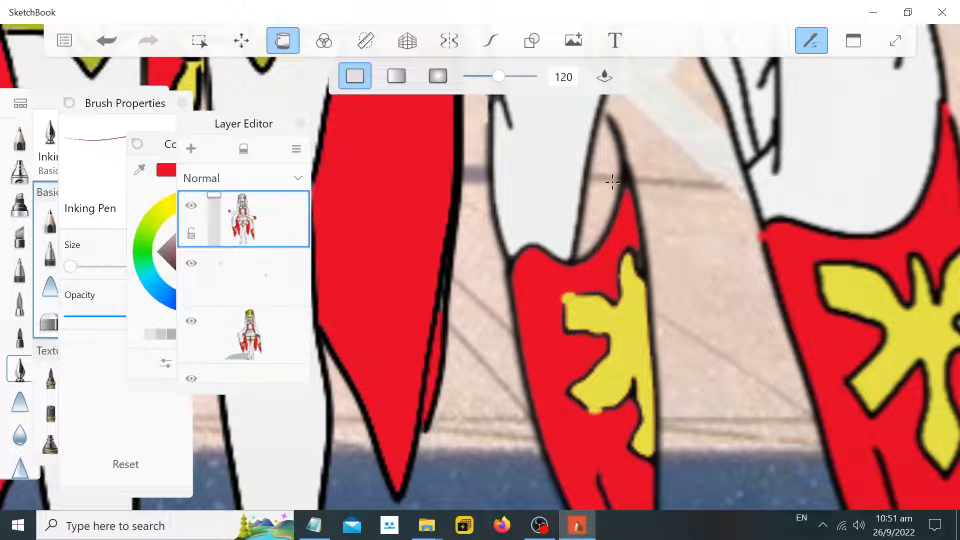
# Close SketchBook and reopen it
pyautogui.scroll(-10, 612, 182)
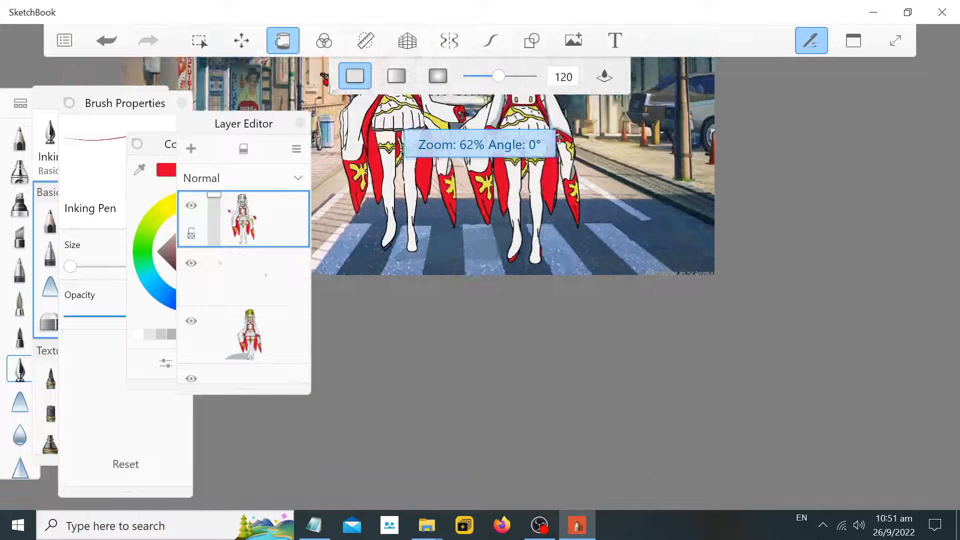
pyautogui.scroll(-5, 400, 112)
pyautogui.scroll(-4, 400, 100)
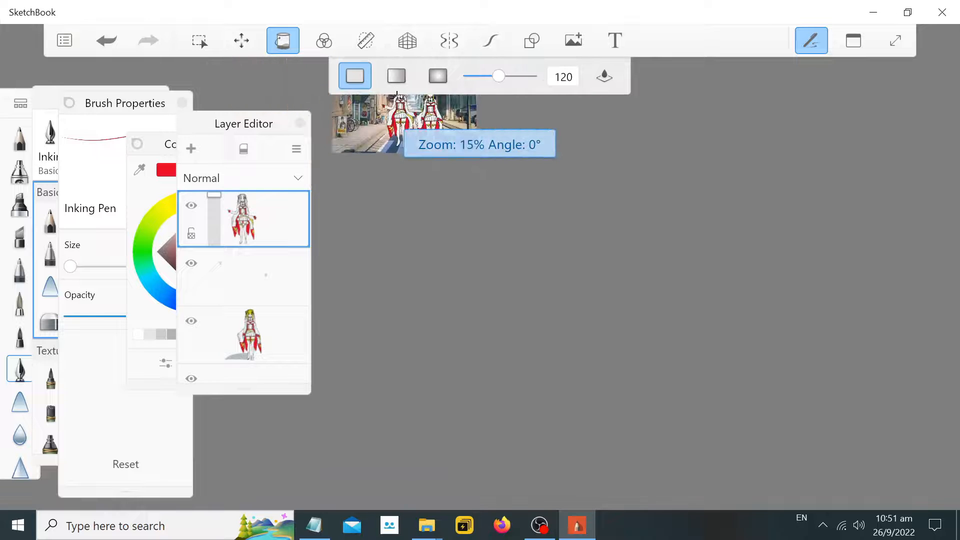
pyautogui.scroll(2, 401, 101)
pyautogui.scroll(4, 401, 101)
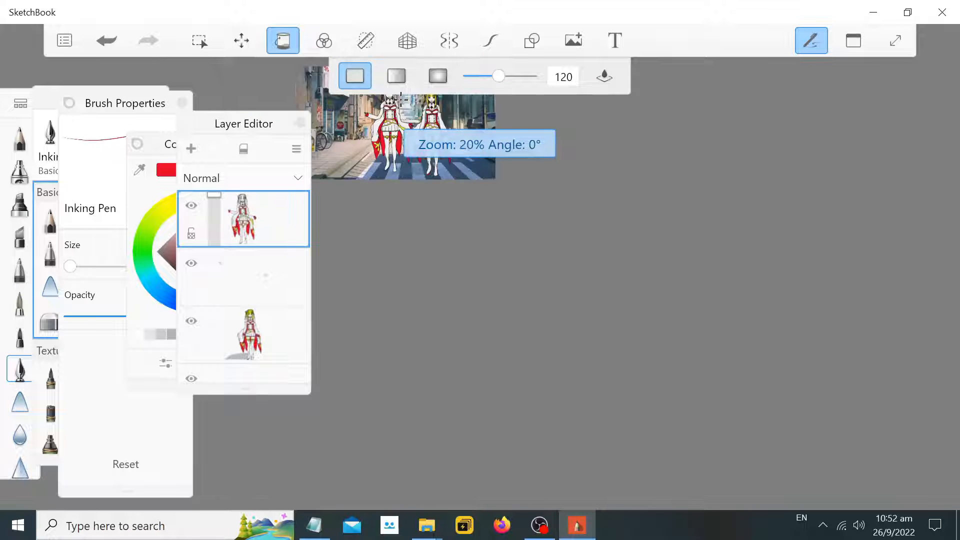
pyautogui.click(942, 12)
pyautogui.press('super')
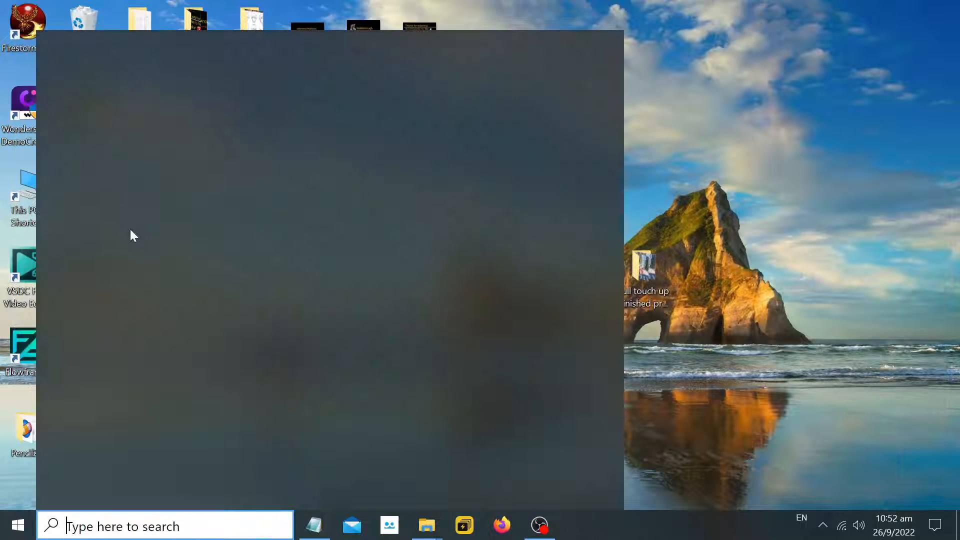
pyautogui.click(155, 415)
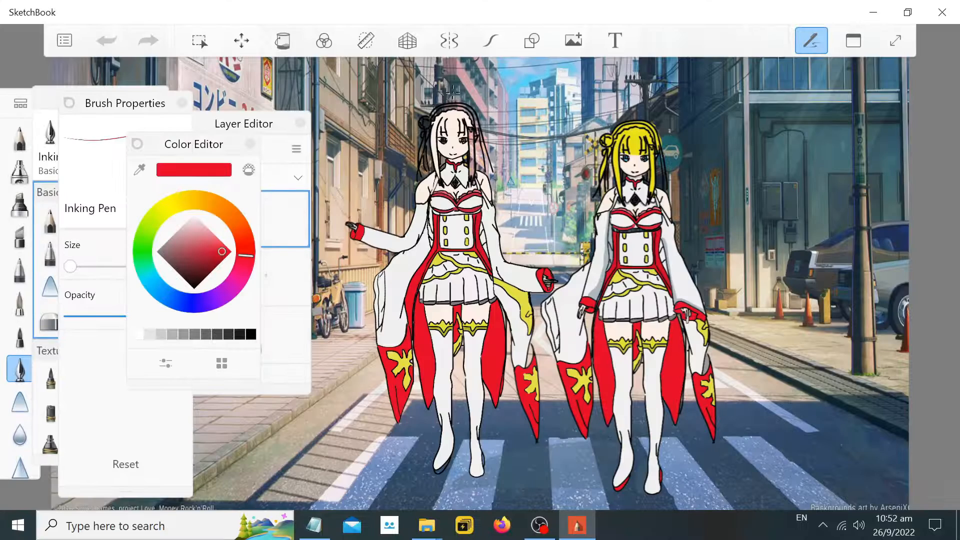
# Move the Color Editor and Layer Editor panels aside and select the middle layer
pyautogui.scroll(5, 460, 78)
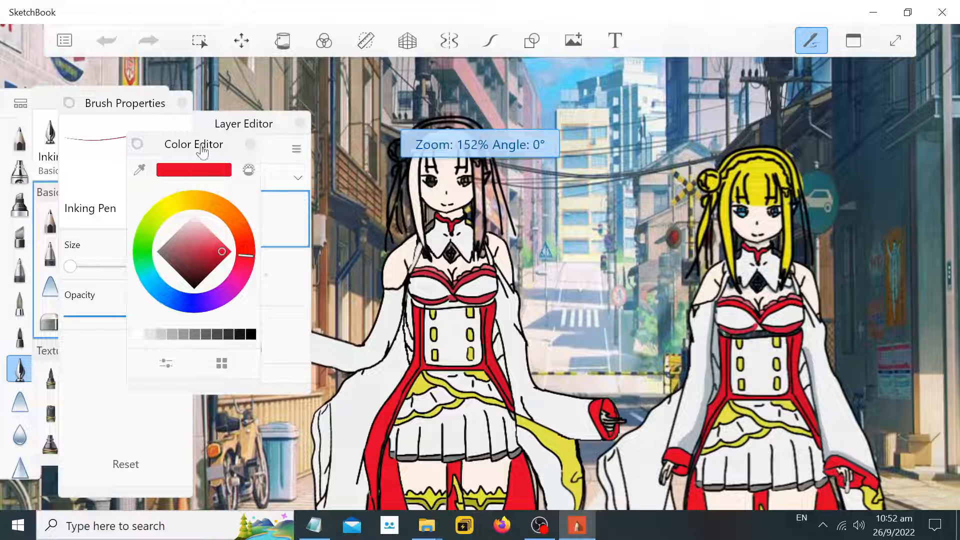
pyautogui.moveTo(200, 146); pyautogui.dragTo(118, 133)
pyautogui.moveTo(262, 114); pyautogui.dragTo(291, 82)
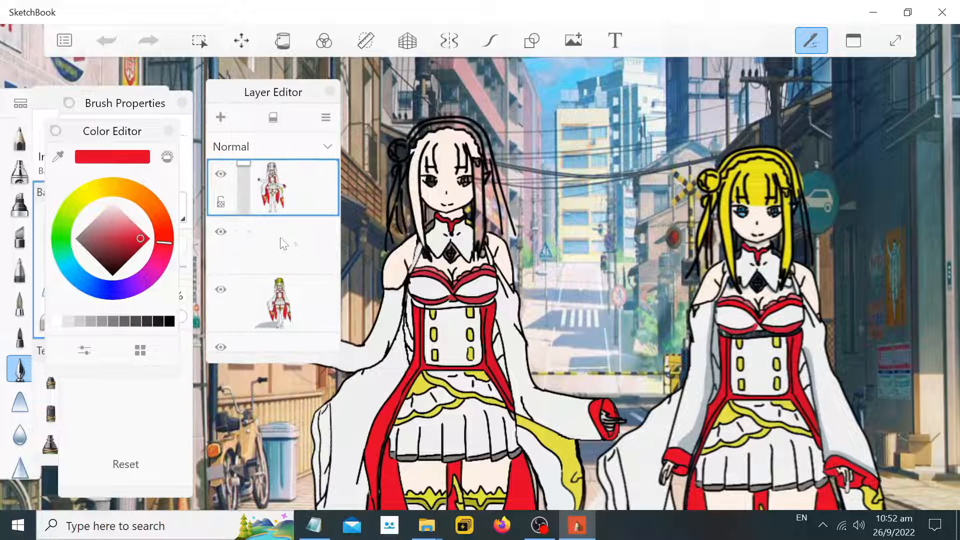
pyautogui.click(290, 249)
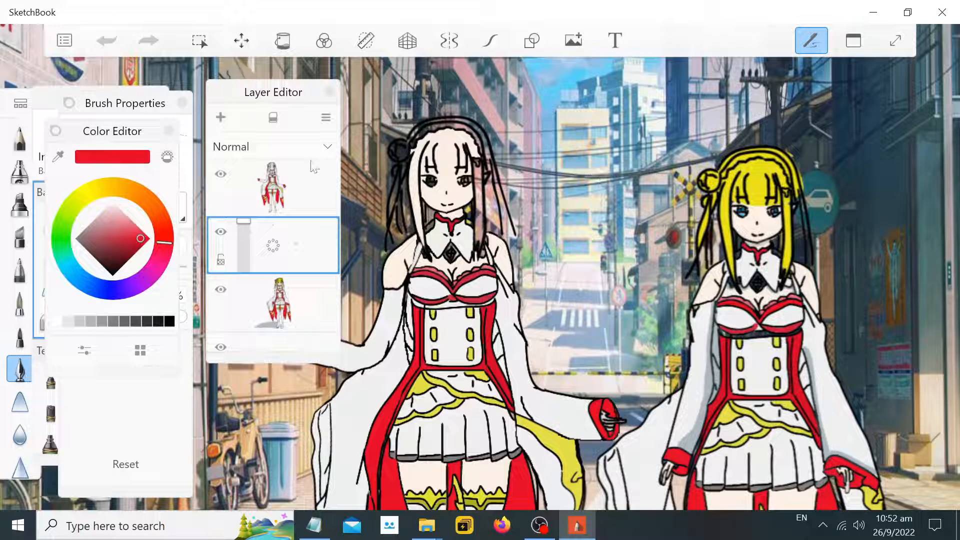
# Sample the yellow from the right character's hair with the eyedropper
pyautogui.click(58, 156)
pyautogui.click(758, 167)
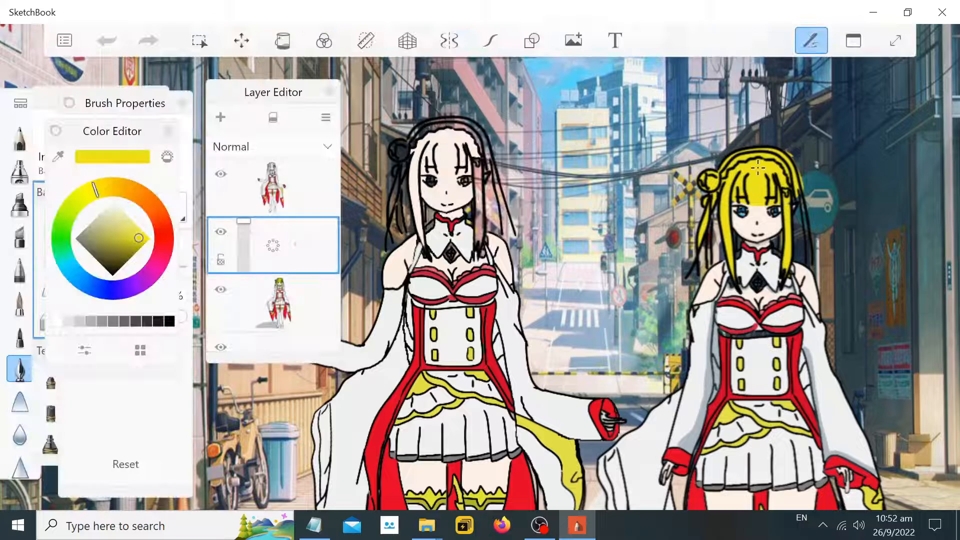
pyautogui.moveTo(288, 100); pyautogui.dragTo(259, 98)
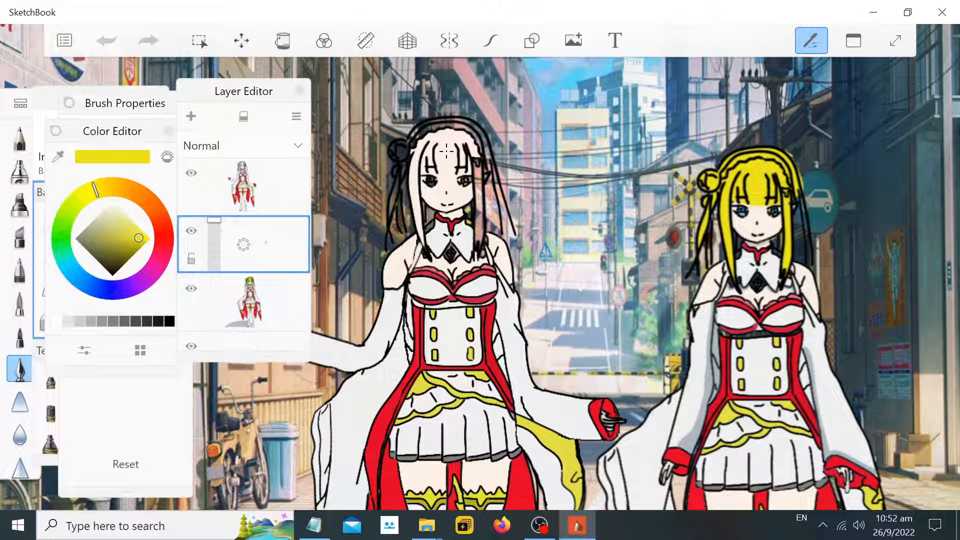
# Try drawing a yellow stroke along the left character's headband with the stroke tool
pyautogui.click(491, 42)
pyautogui.scroll(3, 448, 110)
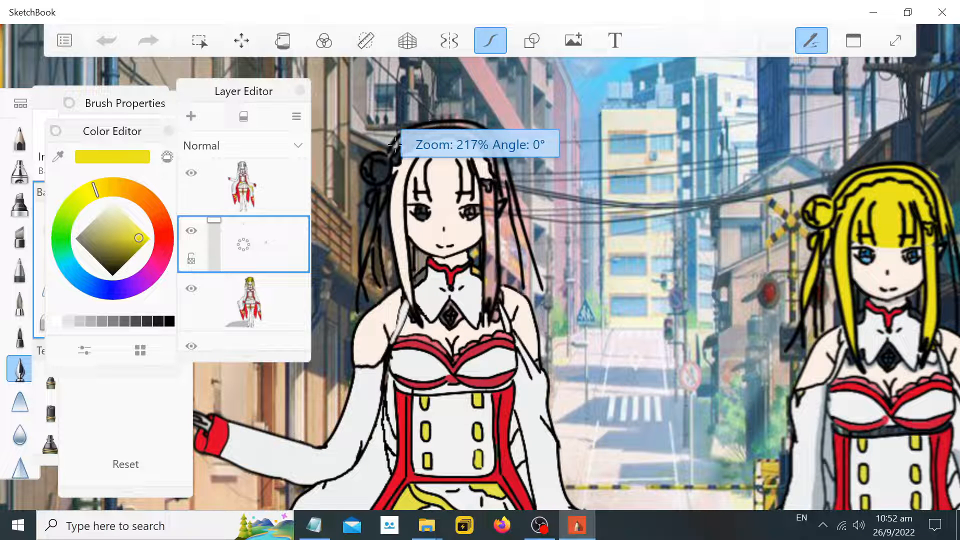
pyautogui.moveTo(393, 149); pyautogui.dragTo(416, 134)
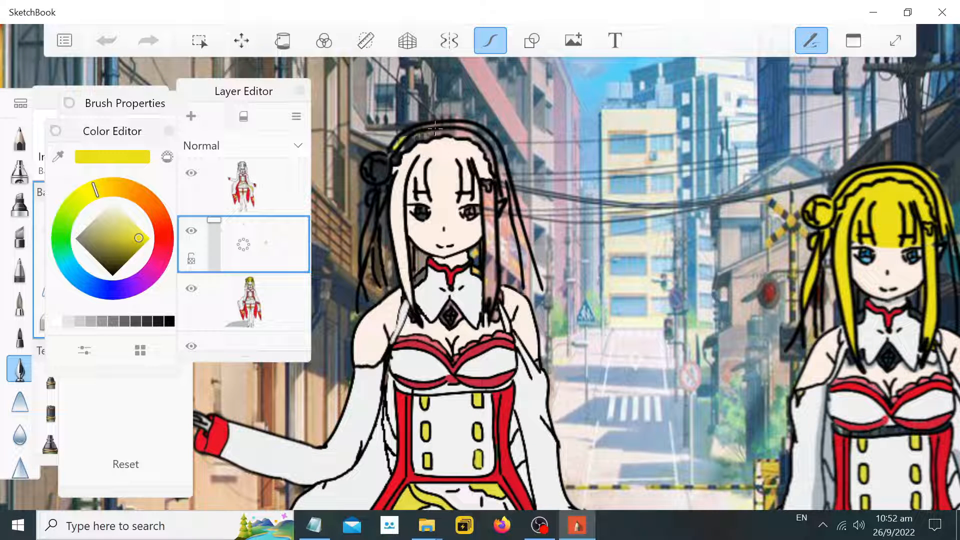
pyautogui.hotkey('ctrl', 'z')
# Set the Inking Pen size to 2.6 and draw a yellow curve along the left character's headband
pyautogui.click(44, 105)
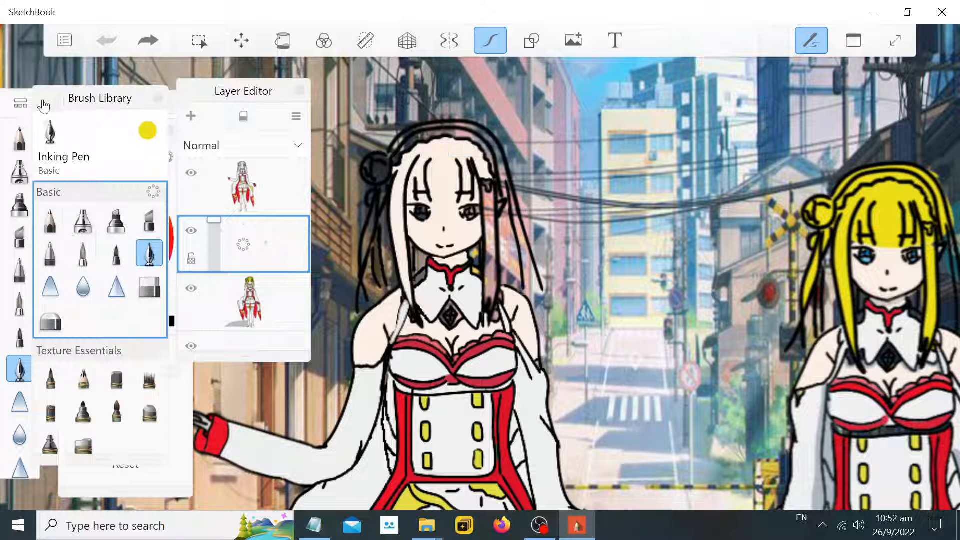
pyautogui.moveTo(123, 98); pyautogui.dragTo(89, 232)
pyautogui.click(153, 107)
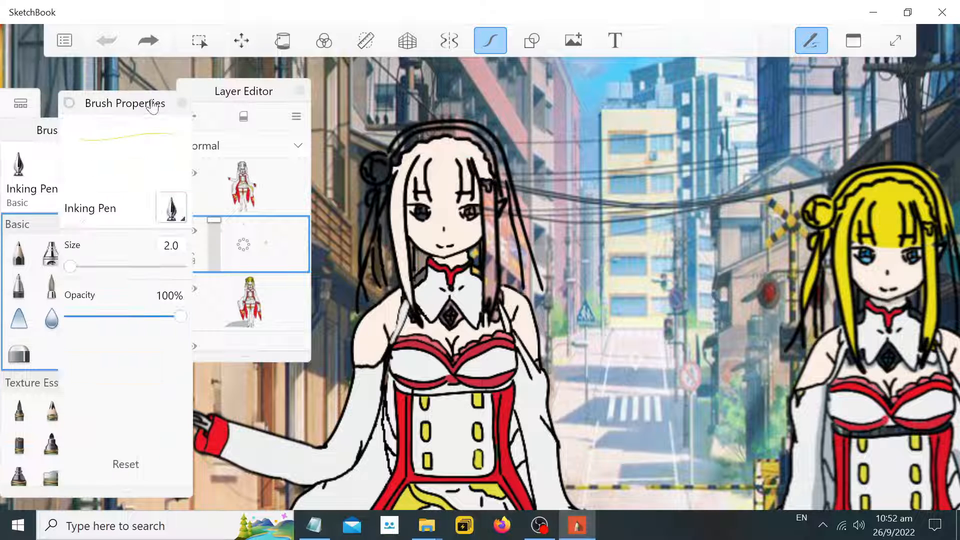
pyautogui.moveTo(73, 274); pyautogui.dragTo(78, 273)
pyautogui.moveTo(402, 149)
pyautogui.mouseDown()
pyautogui.moveTo(441, 125)
pyautogui.moveTo(425, 128)
pyautogui.moveTo(475, 126)
pyautogui.moveTo(505, 183)
pyautogui.mouseUp()
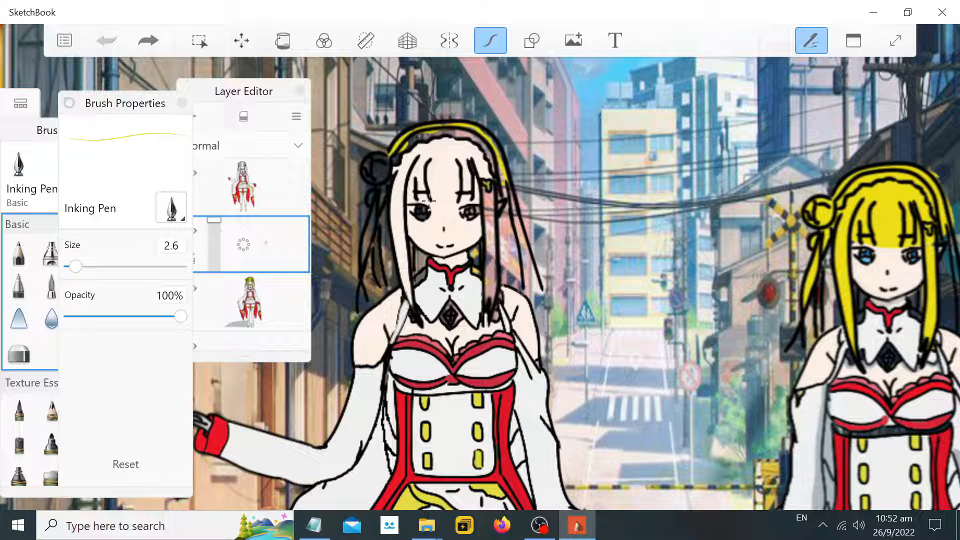
# Select the top layer and undo the yellow headband strokes
pyautogui.hotkey('ctrl', 'y')
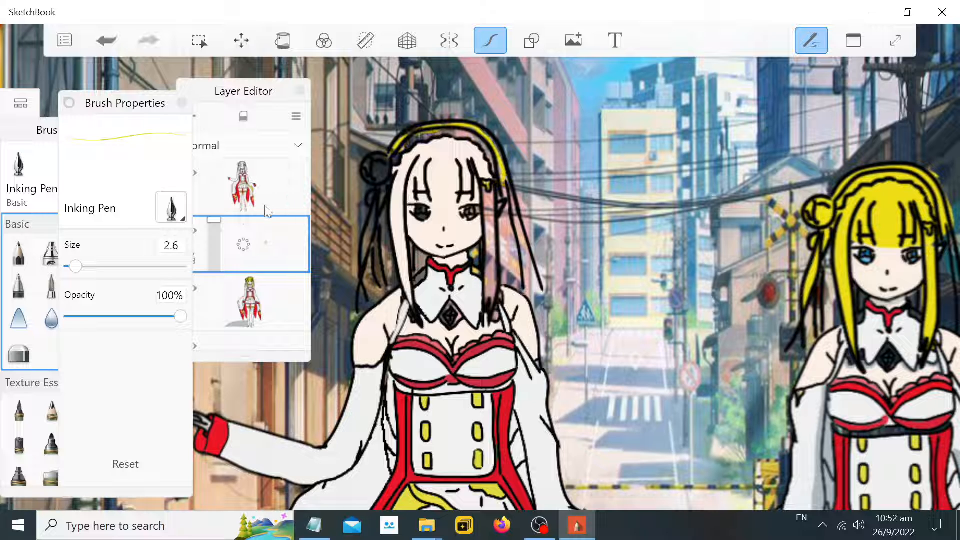
pyautogui.hotkey('ctrl', 'z')
pyautogui.click(240, 186)
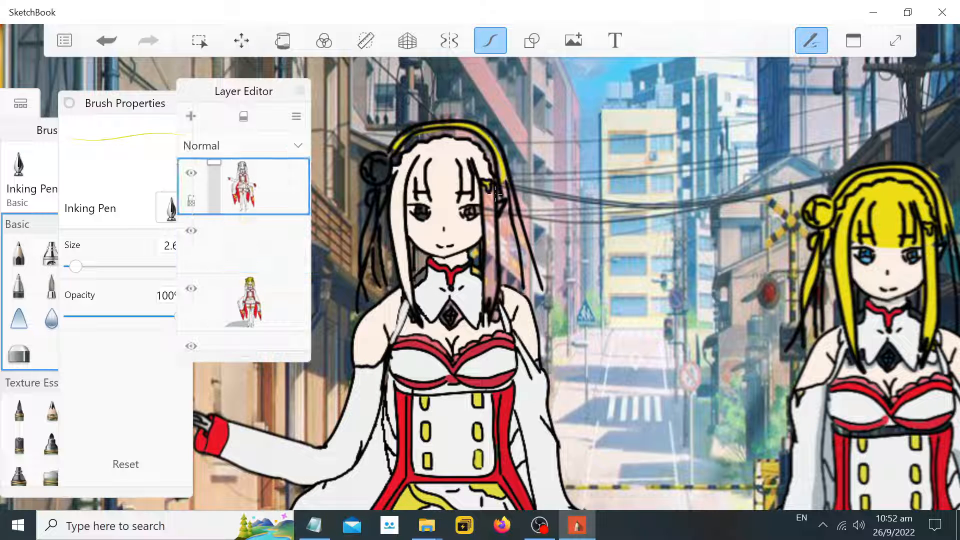
pyautogui.hotkey('ctrl', 'z')
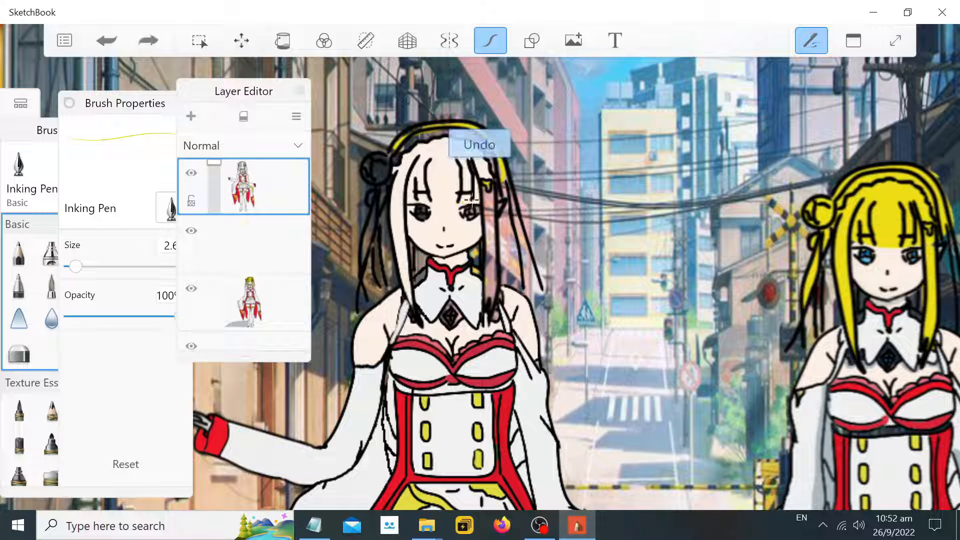
pyautogui.hotkey('ctrl', 'z')
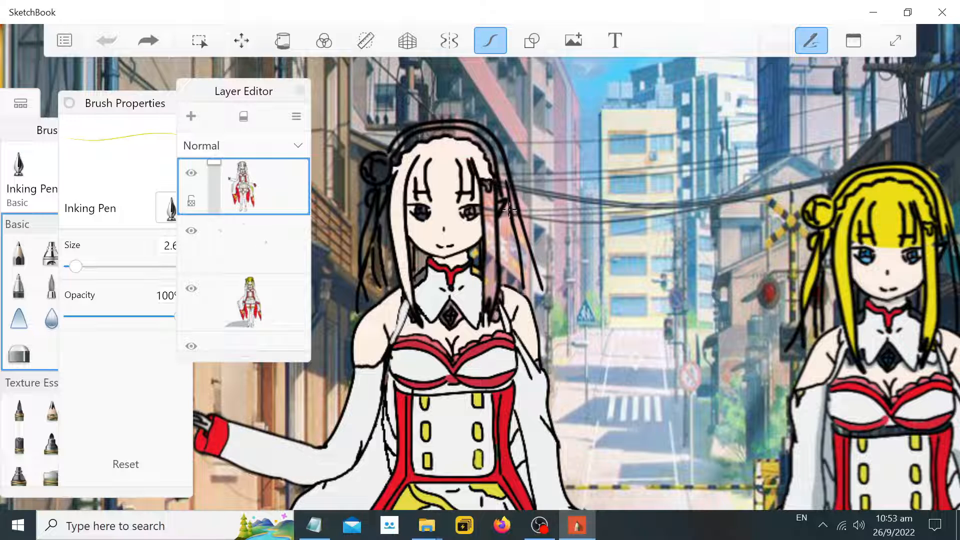
# Zoom in and out to inspect the characters' heads and overall coloring
pyautogui.scroll(-5, 509, 209)
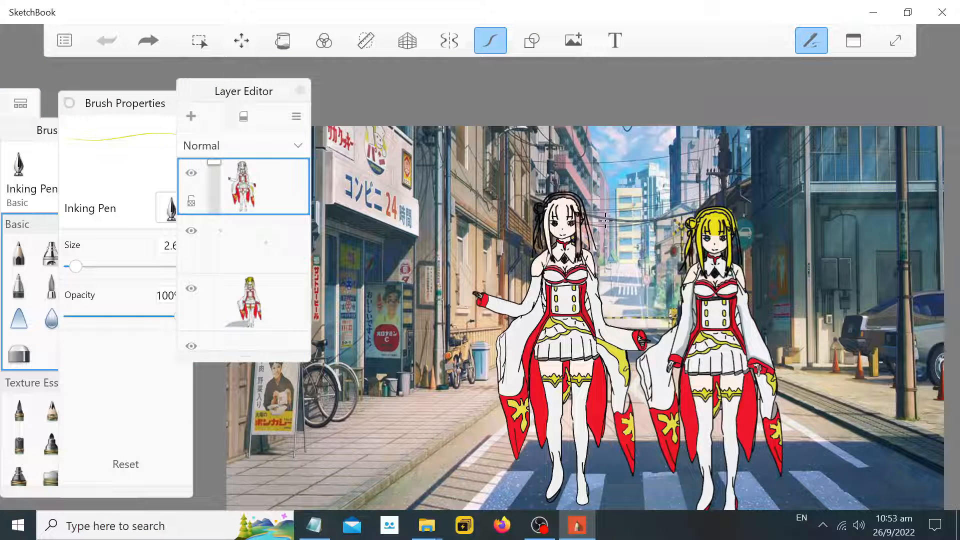
pyautogui.scroll(4, 601, 222)
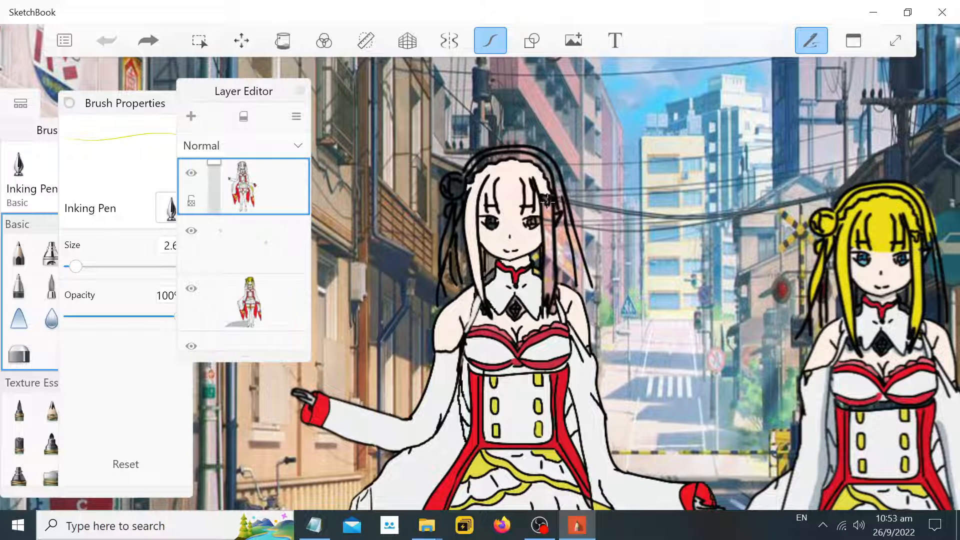
pyautogui.scroll(-5, 546, 200)
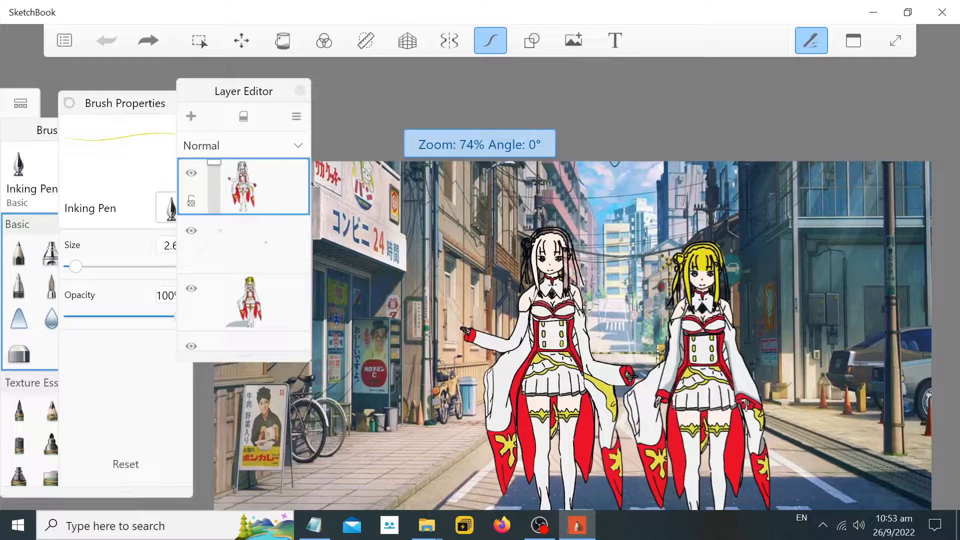
pyautogui.scroll(-3, 595, 353)
pyautogui.scroll(6, 595, 348)
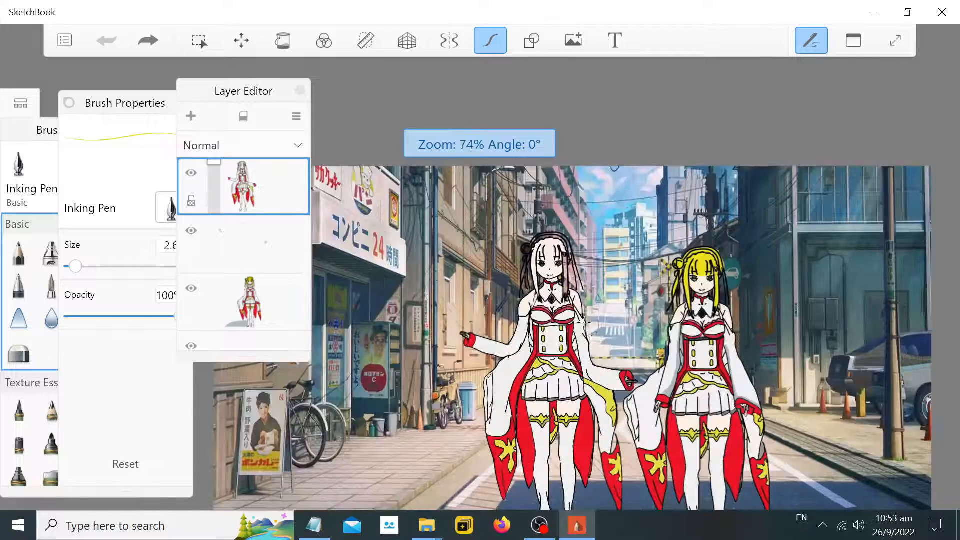
pyautogui.scroll(5, 543, 205)
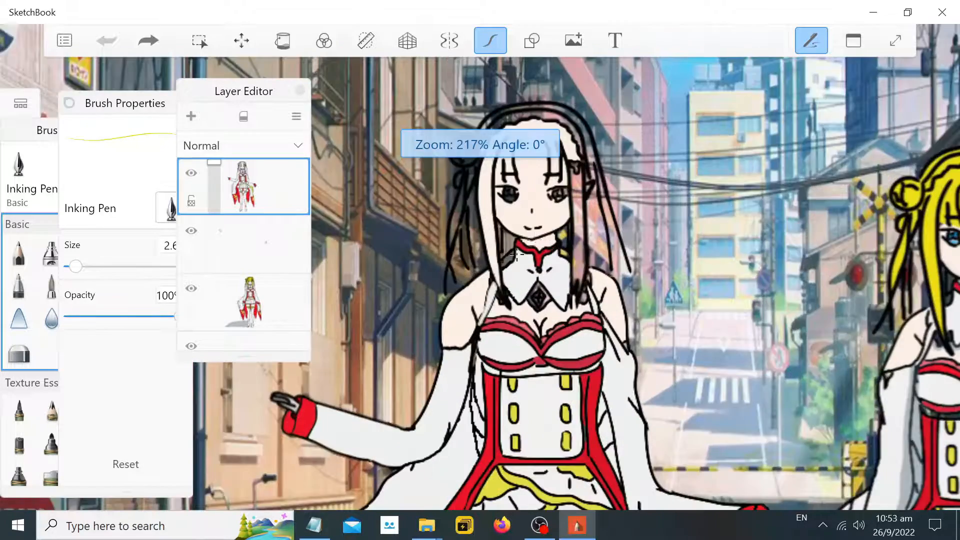
pyautogui.scroll(-7, 544, 204)
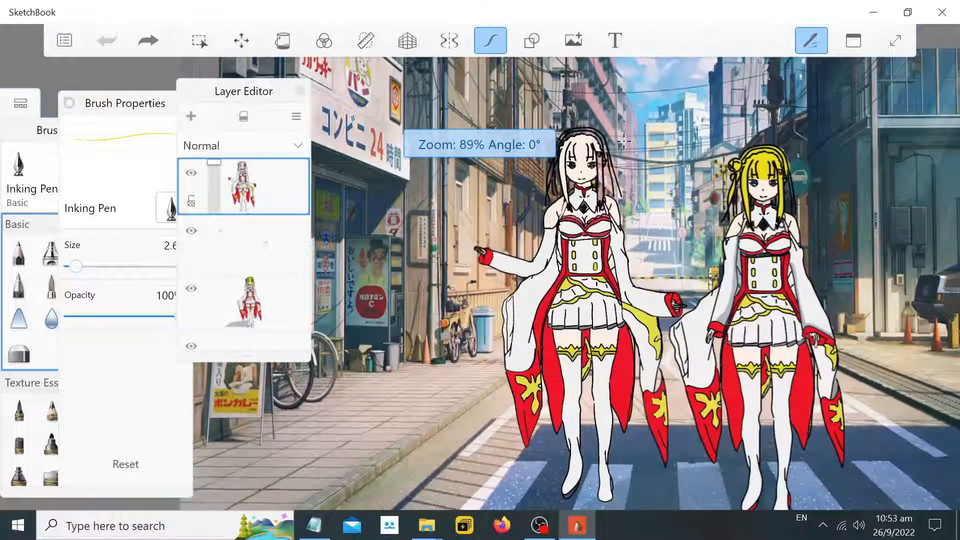
pyautogui.scroll(1, 621, 142)
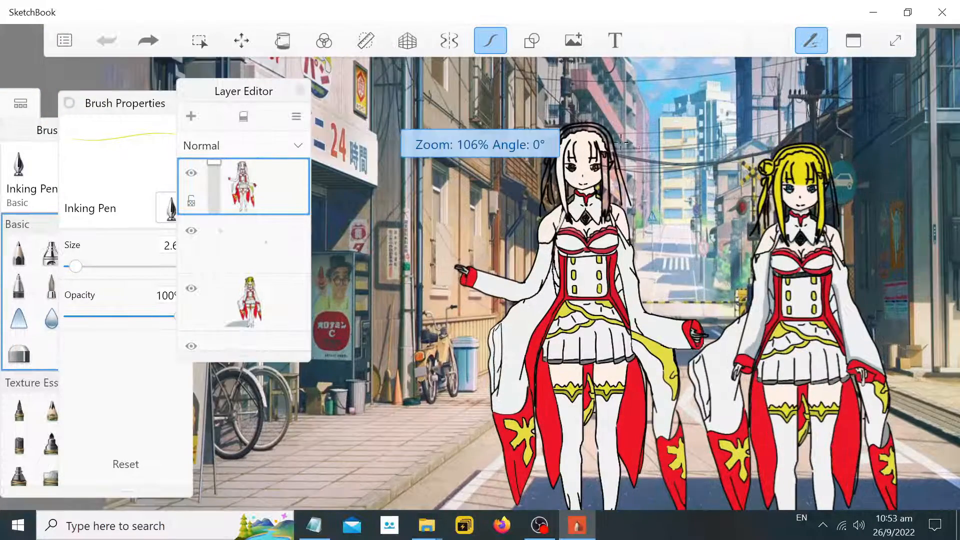
# Try drawing short yellow strokes beside the left character's bangs at high zoom
pyautogui.scroll(-1, 638, 171)
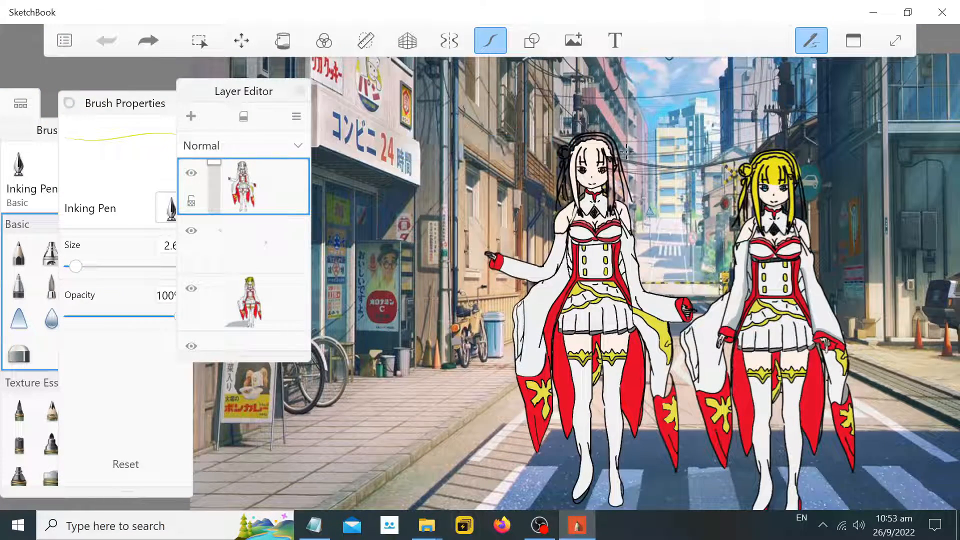
pyautogui.scroll(6, 615, 150)
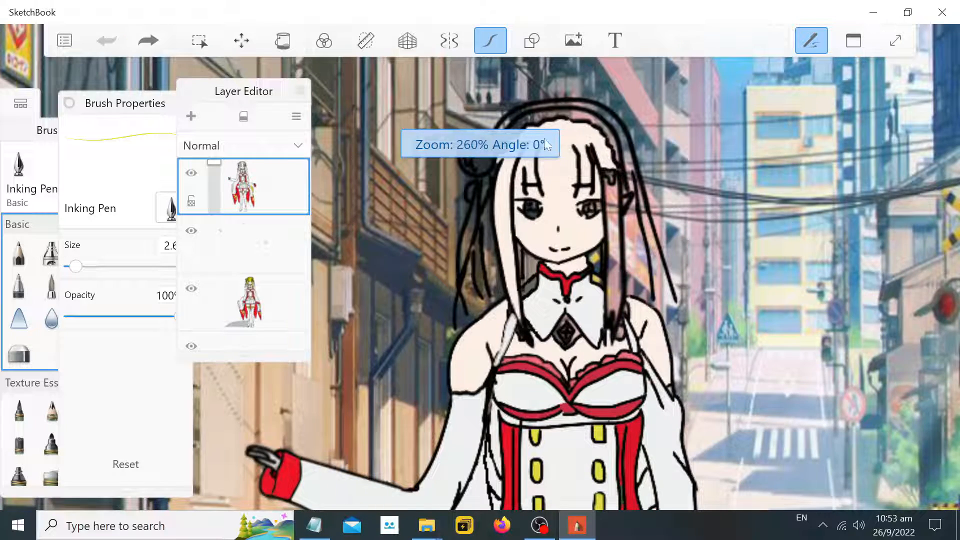
pyautogui.scroll(1, 587, 160)
pyautogui.scroll(5, 571, 207)
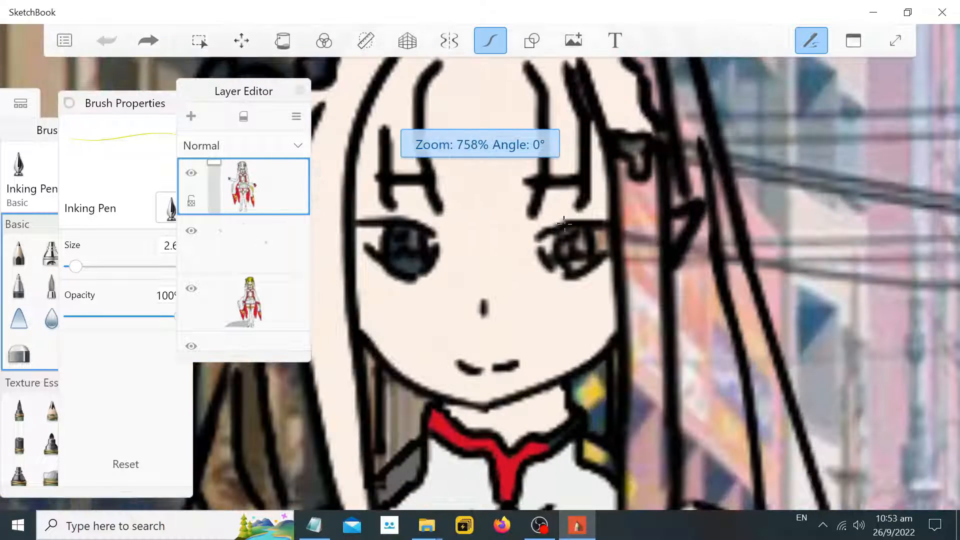
pyautogui.moveTo(596, 214); pyautogui.dragTo(595, 160)
pyautogui.hotkey('ctrl', 'z')
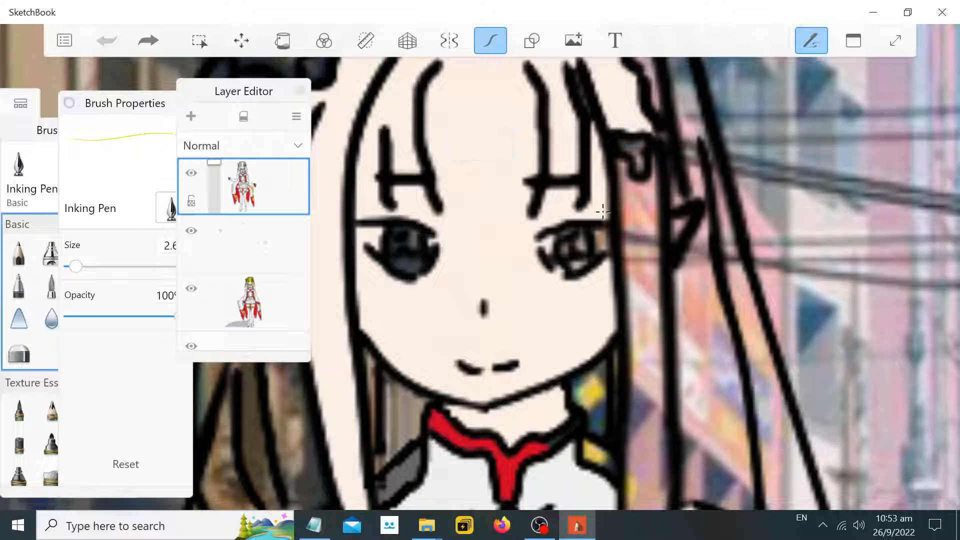
pyautogui.moveTo(603, 211); pyautogui.dragTo(597, 178)
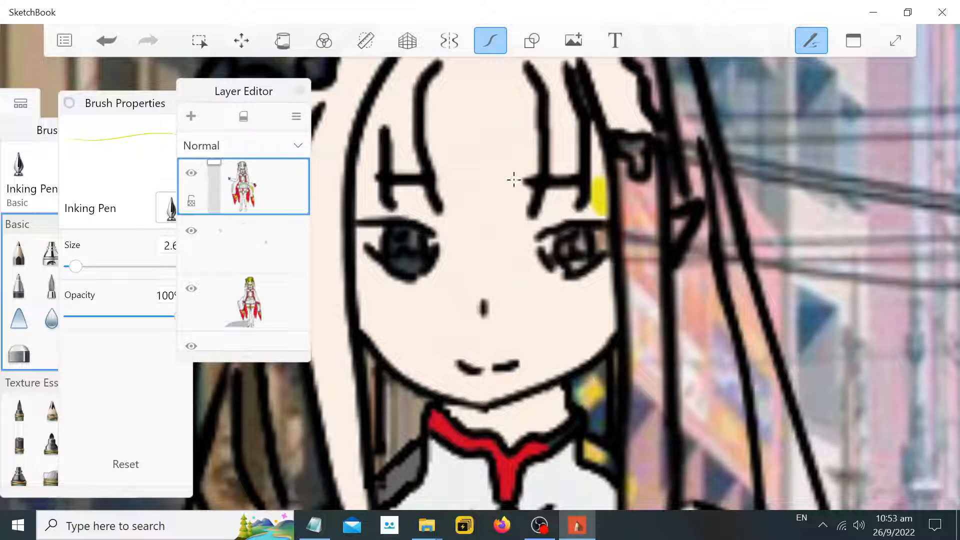
pyautogui.click(110, 113)
pyautogui.hotkey('ctrl', 'z')
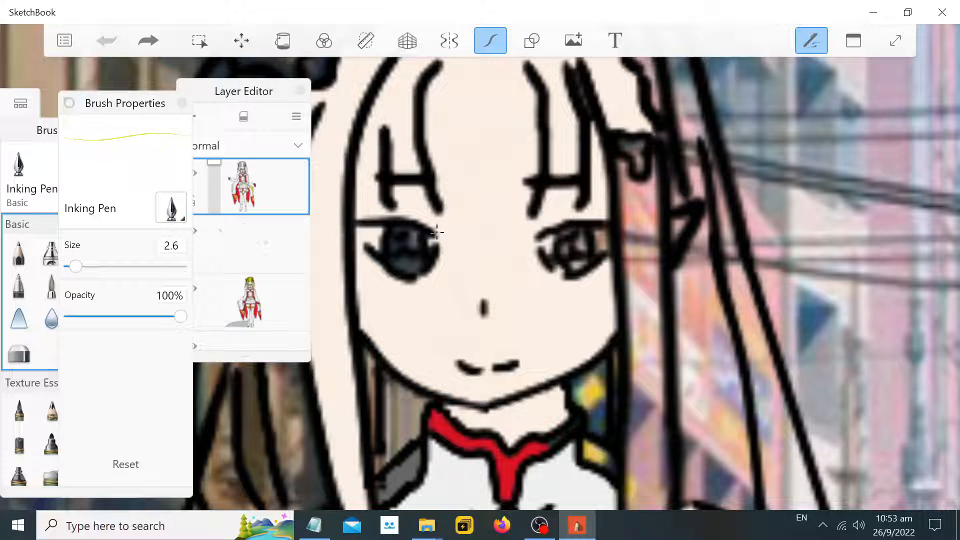
# Draw a yellow line under the left character's bangs and fill her bangs yellow with the Fill tool
pyautogui.moveTo(436, 233); pyautogui.dragTo(532, 232)
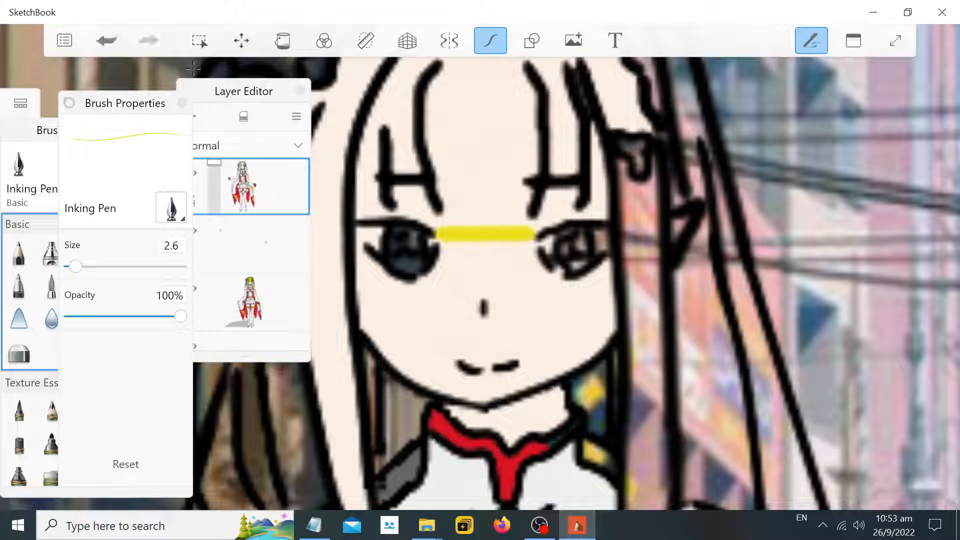
pyautogui.click(283, 41)
pyautogui.click(488, 163)
pyautogui.scroll(-3, 543, 192)
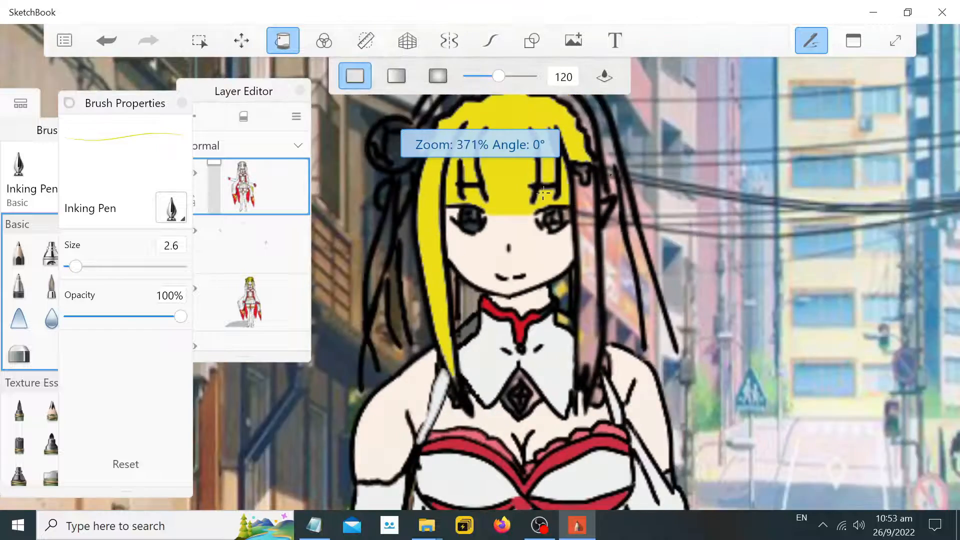
pyautogui.scroll(-3, 542, 193)
pyautogui.scroll(-4, 880, 156)
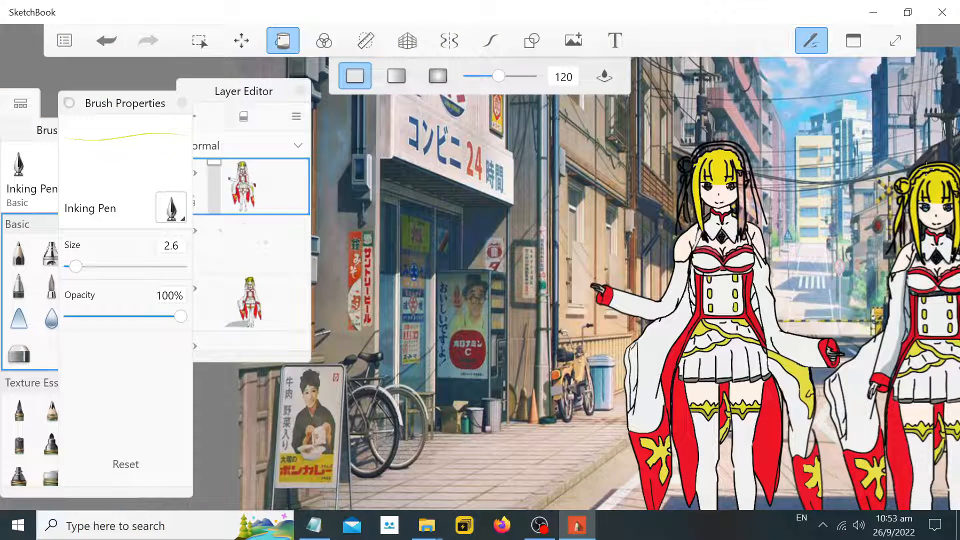
# Rearrange the Brush Properties and Layer Editor panels, open the Color Editor, and switch off the Fill tool
pyautogui.scroll(4, 926, 170)
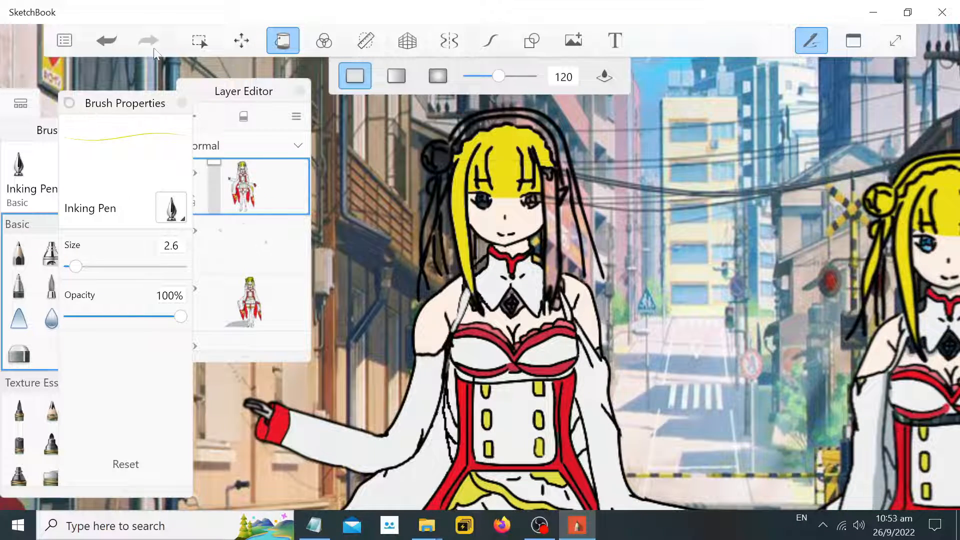
pyautogui.moveTo(122, 111)
pyautogui.mouseDown()
pyautogui.moveTo(235, 110)
pyautogui.moveTo(111, 109)
pyautogui.mouseUp()
pyautogui.moveTo(259, 97); pyautogui.dragTo(312, 98)
pyautogui.moveTo(153, 136); pyautogui.dragTo(217, 132)
pyautogui.click(124, 154)
pyautogui.click(480, 181)
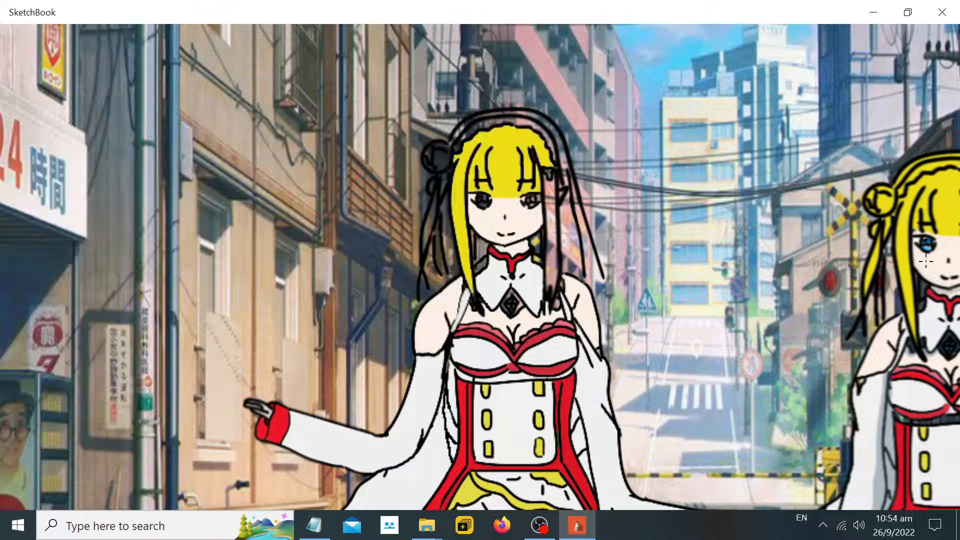
pyautogui.scroll(5, 484, 192)
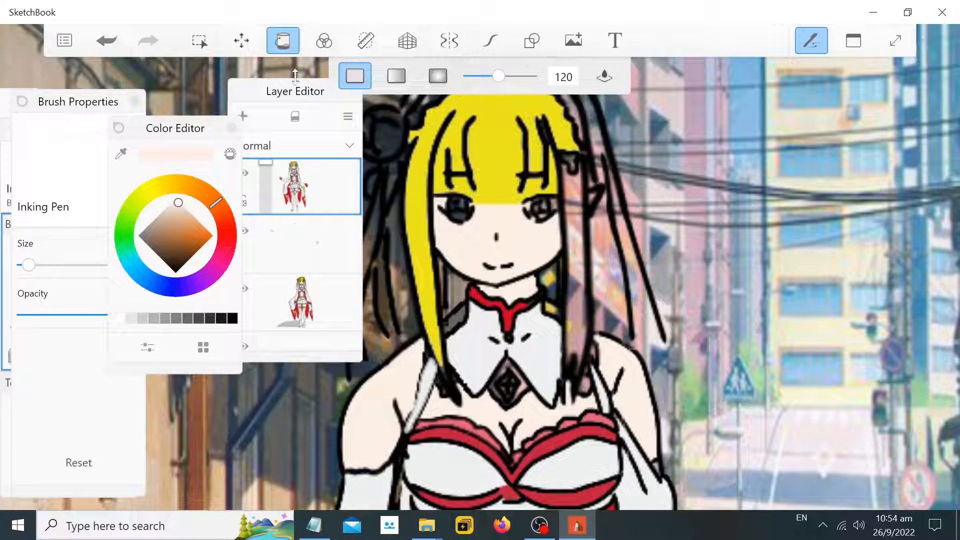
pyautogui.click(282, 40)
pyautogui.scroll(1, 482, 197)
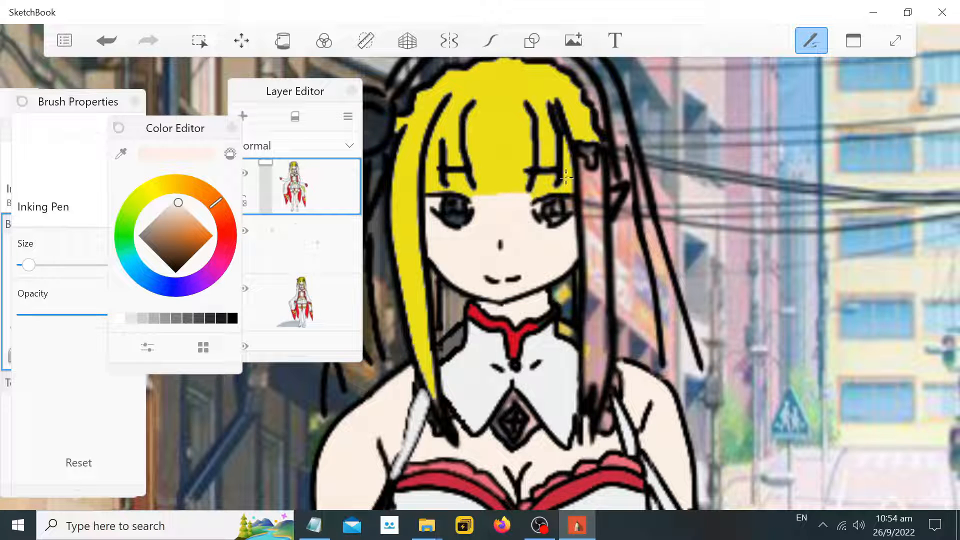
# Switch back to the stroke stabiliser tool for drawing
pyautogui.click(495, 49)
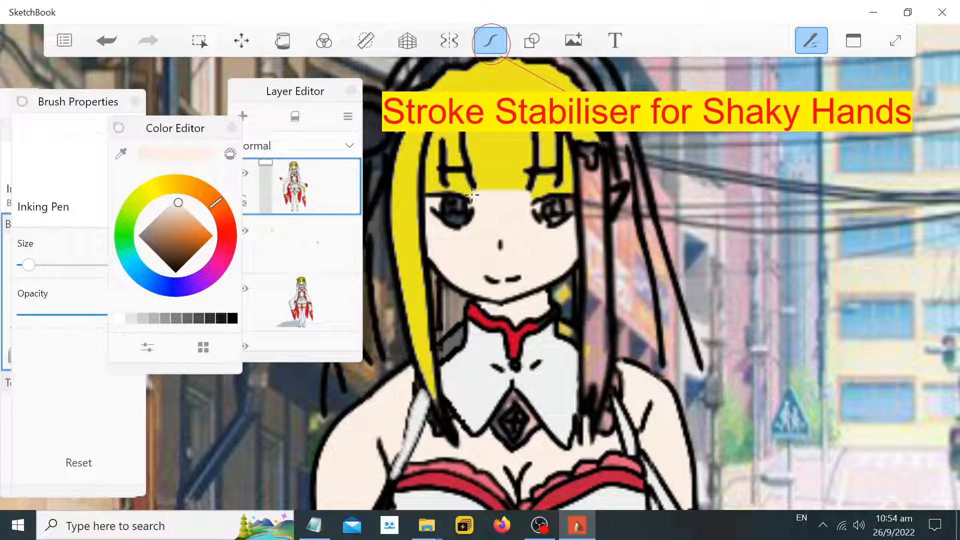
pyautogui.scroll(-10, 472, 195)
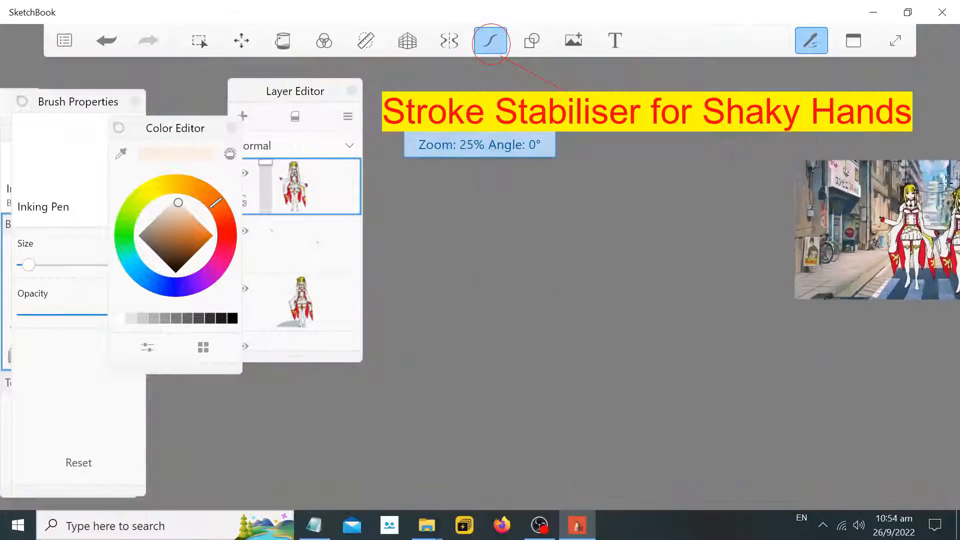
pyautogui.scroll(-3, 948, 177)
pyautogui.scroll(10, 950, 180)
pyautogui.scroll(-1, 950, 180)
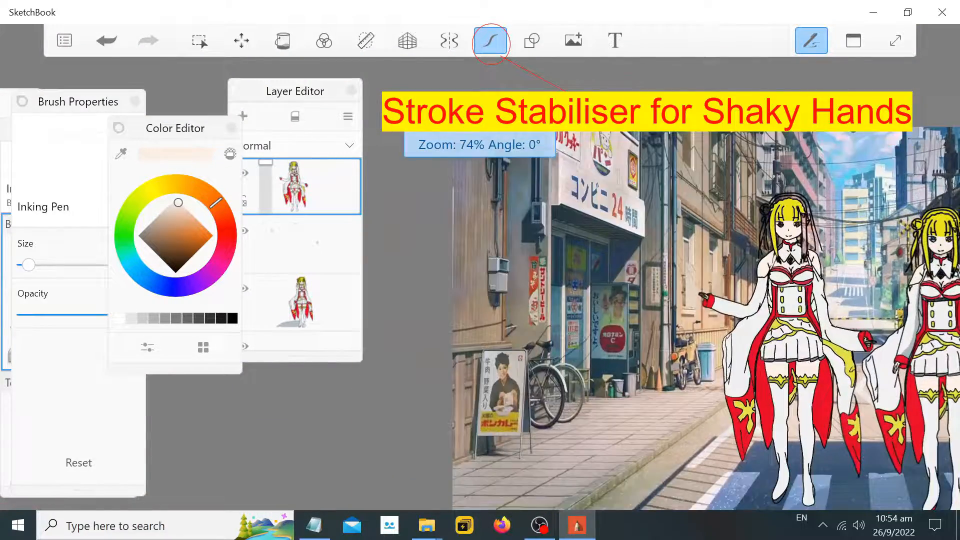
pyautogui.scroll(3, 949, 220)
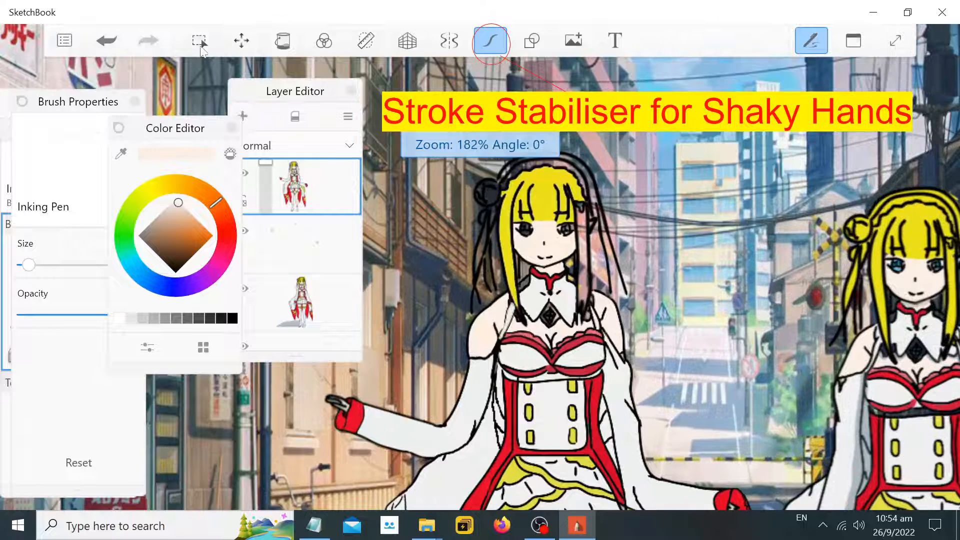
# Select the middle layer and sample the yellow from the right character's hair with the eyedropper
pyautogui.click(276, 226)
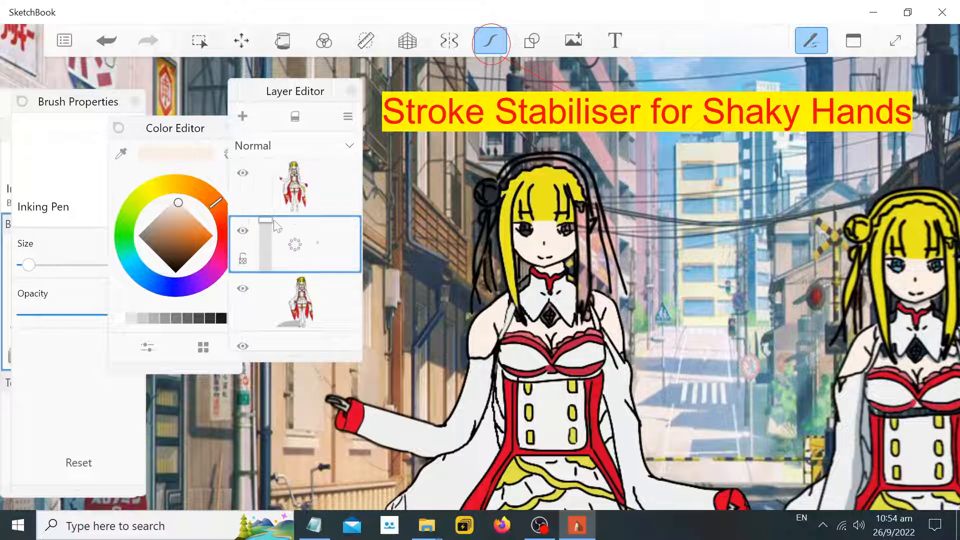
pyautogui.click(124, 153)
pyautogui.click(914, 225)
pyautogui.scroll(1, 606, 205)
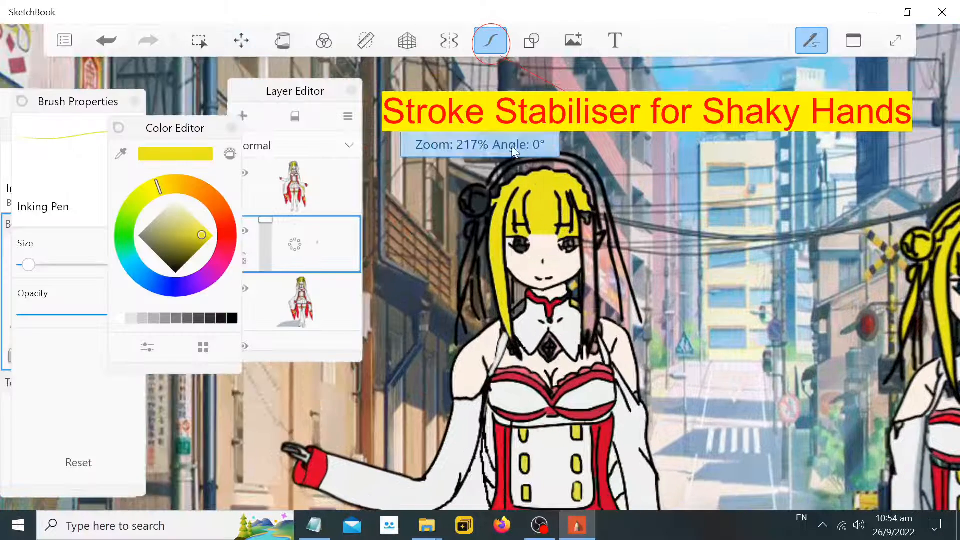
pyautogui.scroll(-3, 606, 205)
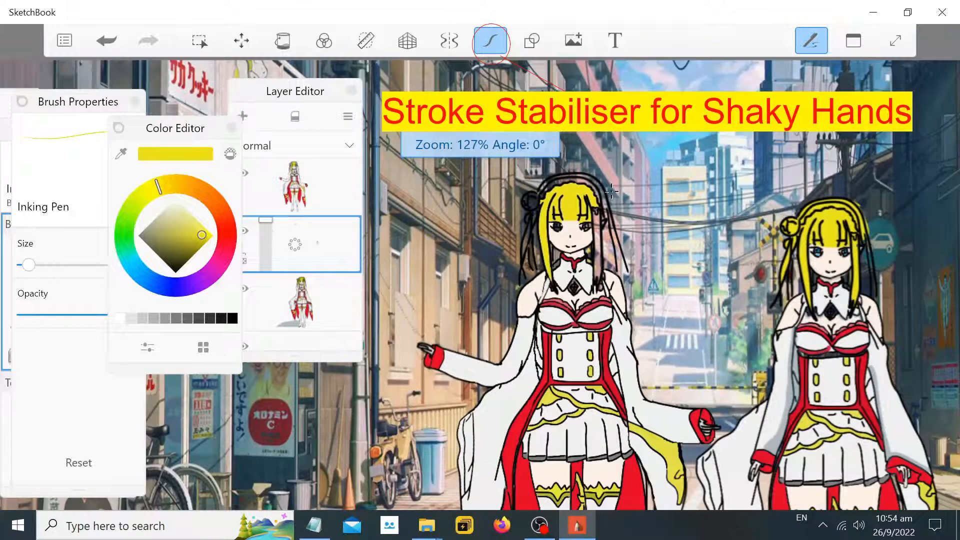
pyautogui.scroll(4, 597, 206)
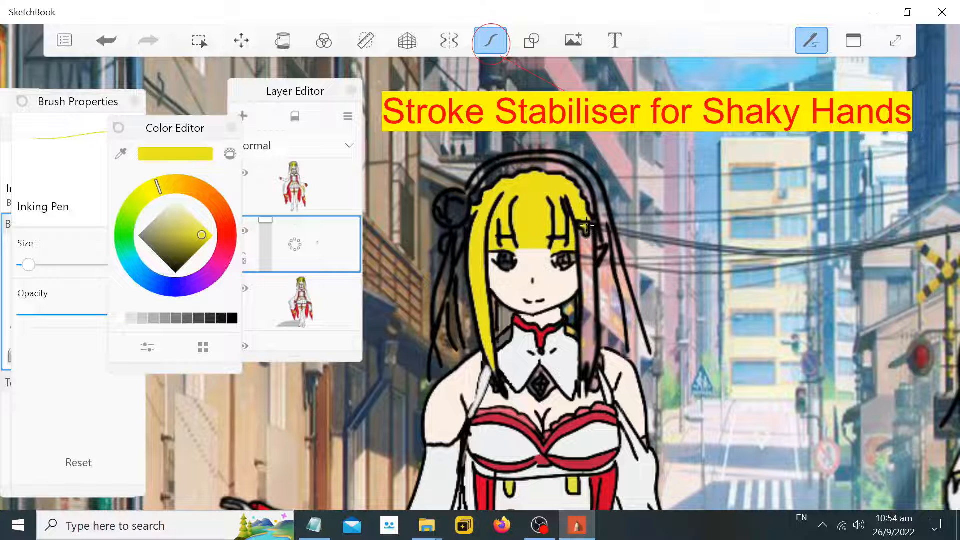
# Set the Inking Pen size to 4.0 and try drawing yellow strokes around the left character's hair bun
pyautogui.moveTo(29, 265); pyautogui.dragTo(43, 266)
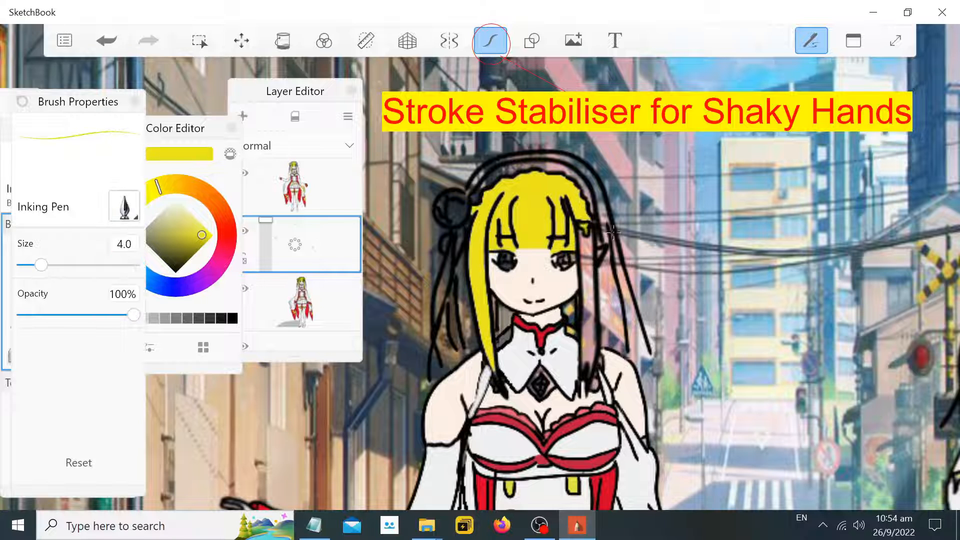
pyautogui.moveTo(612, 233)
pyautogui.mouseDown()
pyautogui.moveTo(590, 171)
pyautogui.moveTo(570, 155)
pyautogui.moveTo(516, 158)
pyautogui.moveTo(477, 174)
pyautogui.moveTo(469, 192)
pyautogui.moveTo(471, 200)
pyautogui.moveTo(487, 181)
pyautogui.moveTo(517, 174)
pyautogui.moveTo(500, 168)
pyautogui.moveTo(493, 176)
pyautogui.moveTo(576, 168)
pyautogui.moveTo(592, 212)
pyautogui.mouseUp()
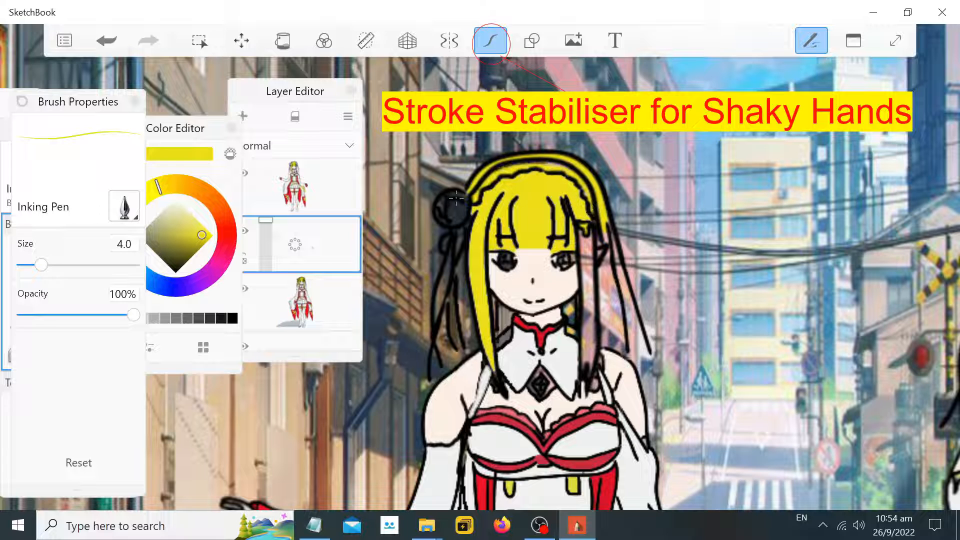
pyautogui.moveTo(456, 198)
pyautogui.mouseDown()
pyautogui.moveTo(434, 218)
pyautogui.moveTo(452, 205)
pyautogui.moveTo(469, 216)
pyautogui.mouseUp()
pyautogui.hotkey('ctrl', 'z')
pyautogui.hotkey('ctrl', 'z')
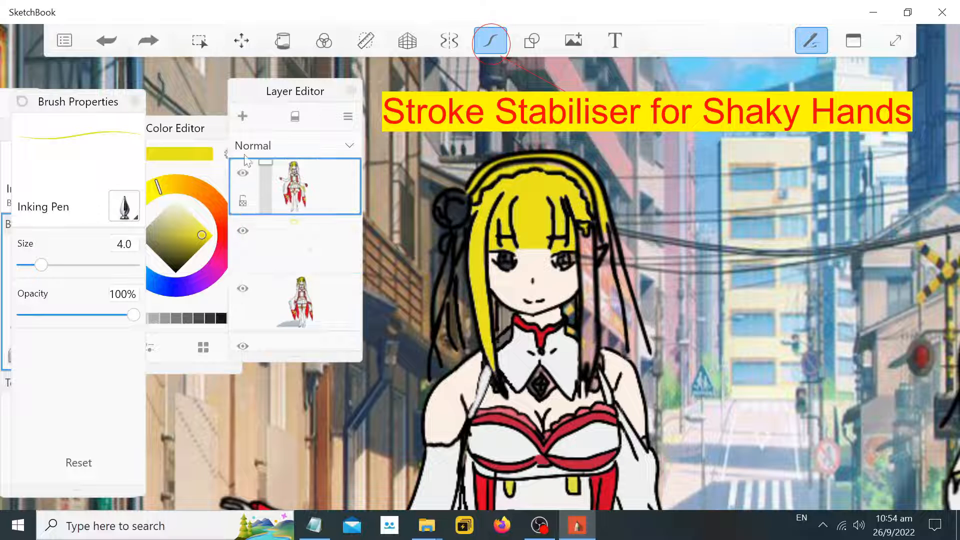
# Fill the left character's hair bun yellow with the Fill tool
pyautogui.click(283, 40)
pyautogui.click(443, 209)
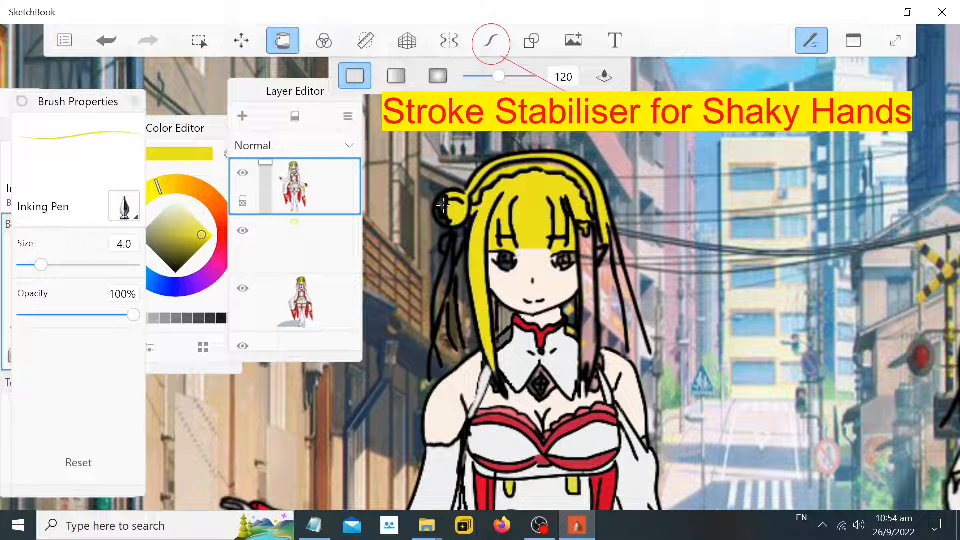
pyautogui.click(442, 208)
# Select the middle layer and add a small yellow dab beside the left character's hair bun
pyautogui.click(283, 40)
pyautogui.click(309, 246)
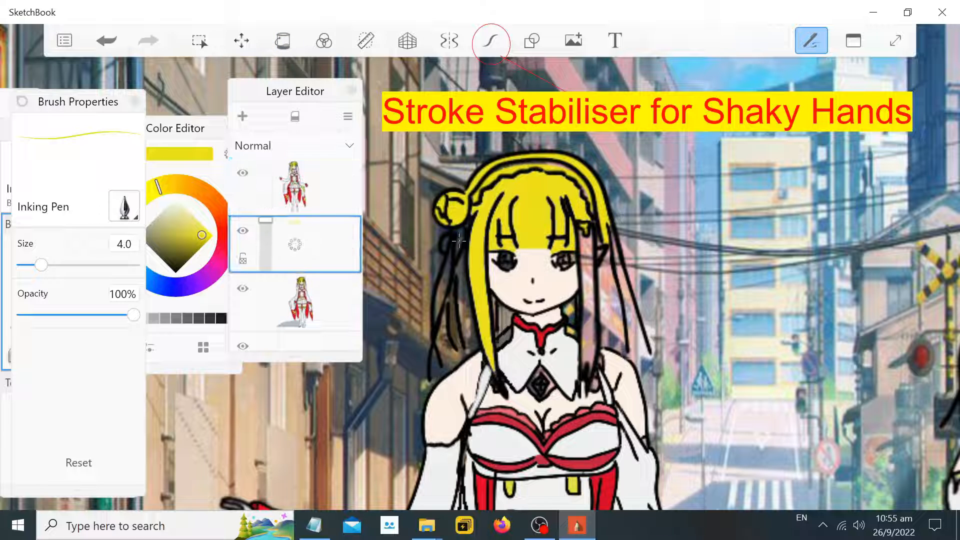
pyautogui.moveTo(448, 242); pyautogui.dragTo(445, 236)
pyautogui.scroll(-5, 739, 239)
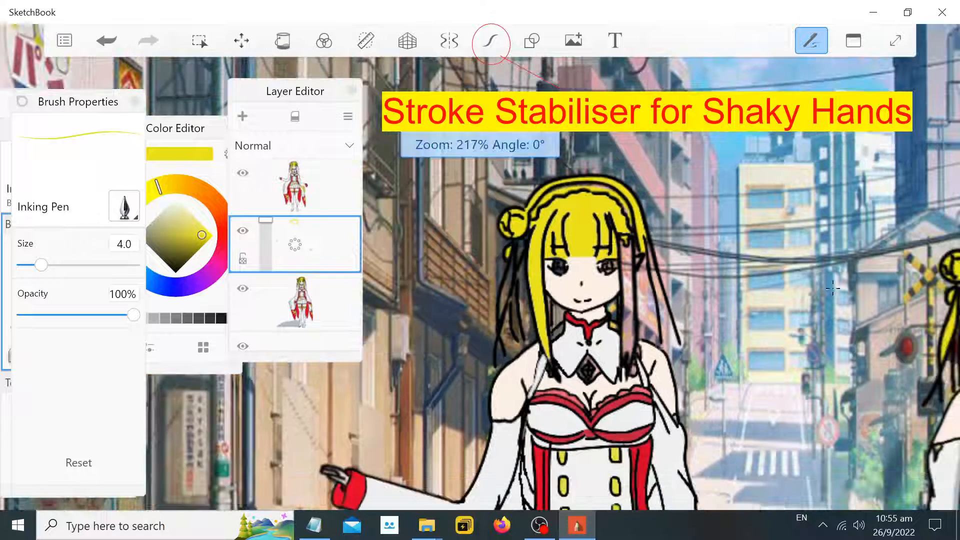
pyautogui.scroll(7, 719, 235)
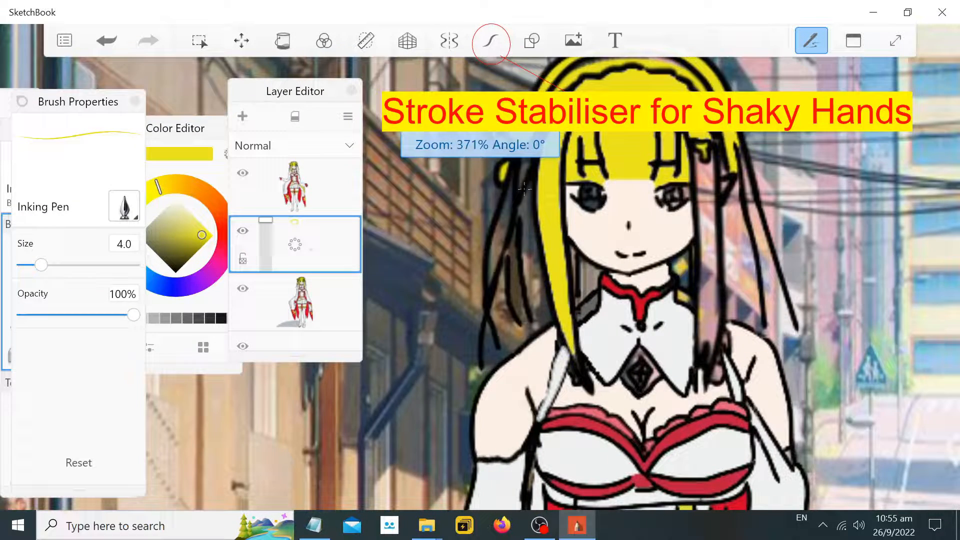
# Try drawing yellow strands along the left character's side hair
pyautogui.moveTo(531, 159)
pyautogui.mouseDown()
pyautogui.moveTo(511, 179)
pyautogui.moveTo(526, 152)
pyautogui.moveTo(515, 195)
pyautogui.moveTo(512, 167)
pyautogui.moveTo(497, 220)
pyautogui.moveTo(498, 197)
pyautogui.mouseUp()
pyautogui.hotkey('ctrl', 'z')
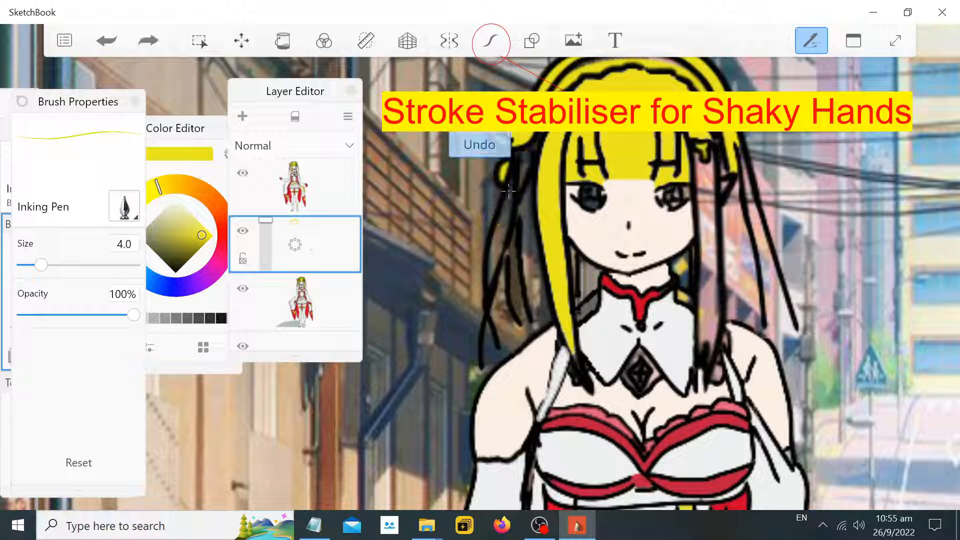
pyautogui.moveTo(537, 147)
pyautogui.mouseDown()
pyautogui.moveTo(510, 193)
pyautogui.moveTo(488, 278)
pyautogui.mouseUp()
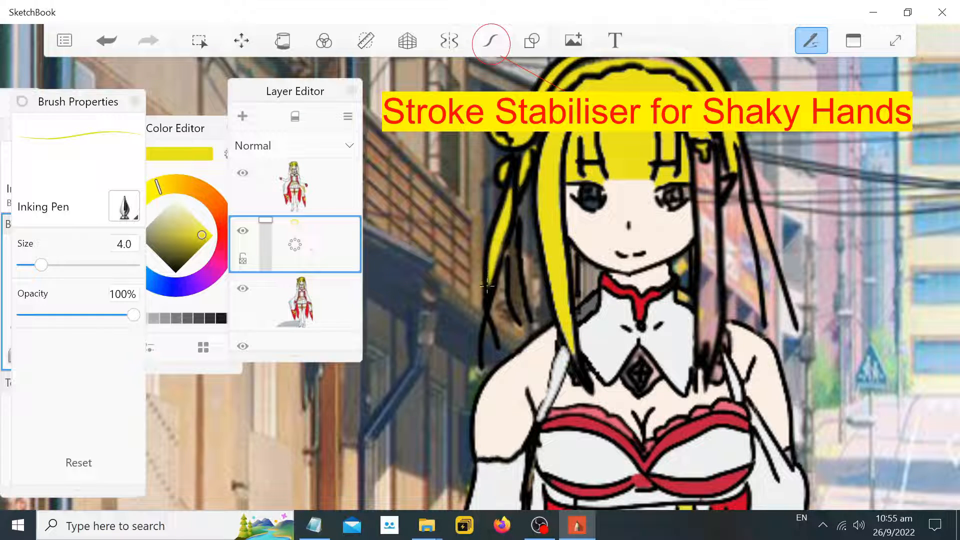
pyautogui.hotkey('ctrl', 'z')
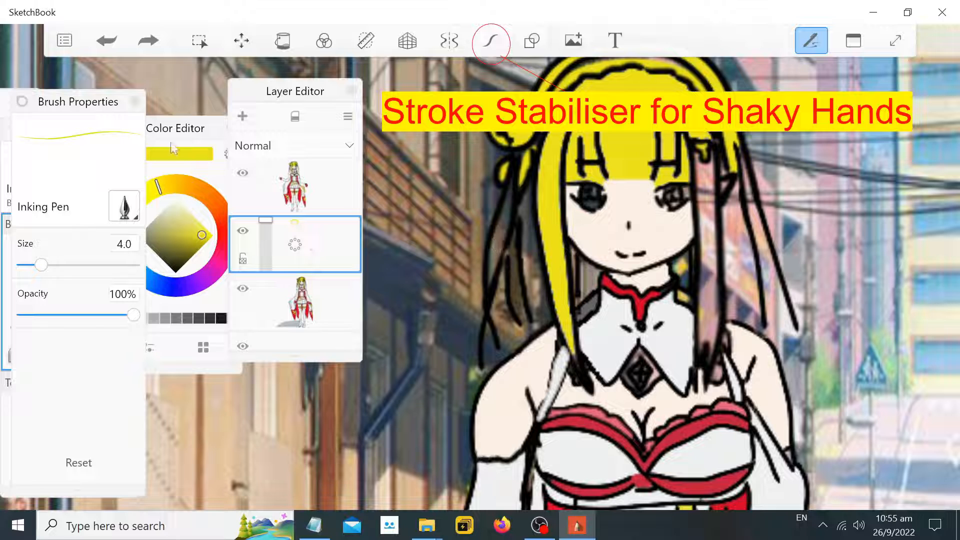
# Set the Inking Pen size to 3.1 and draw a short yellow stroke on the left character's side hair
pyautogui.moveTo(40, 265); pyautogui.dragTo(36, 265)
pyautogui.moveTo(514, 179)
pyautogui.mouseDown()
pyautogui.moveTo(489, 283)
pyautogui.moveTo(505, 221)
pyautogui.mouseUp()
pyautogui.scroll(-3, 767, 231)
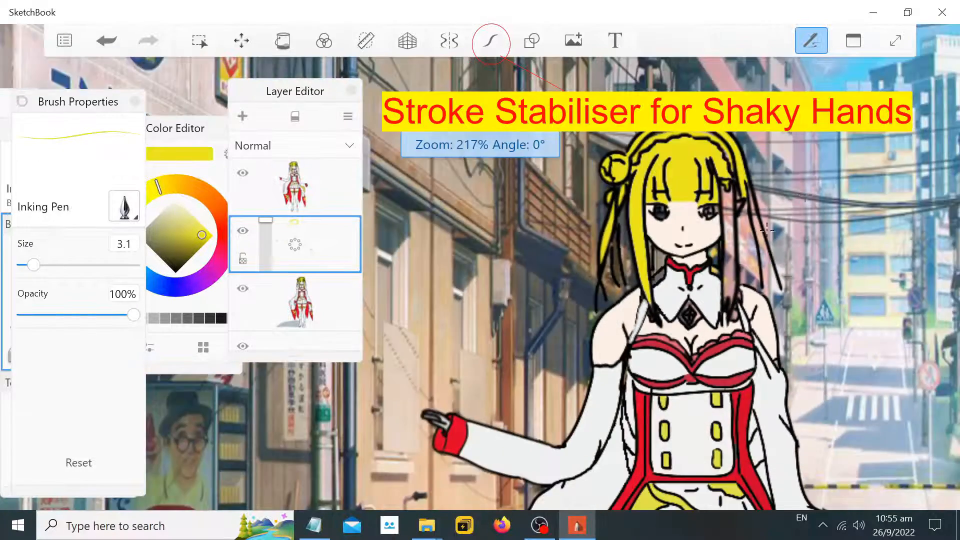
pyautogui.scroll(-4, 767, 230)
pyautogui.scroll(4, 952, 185)
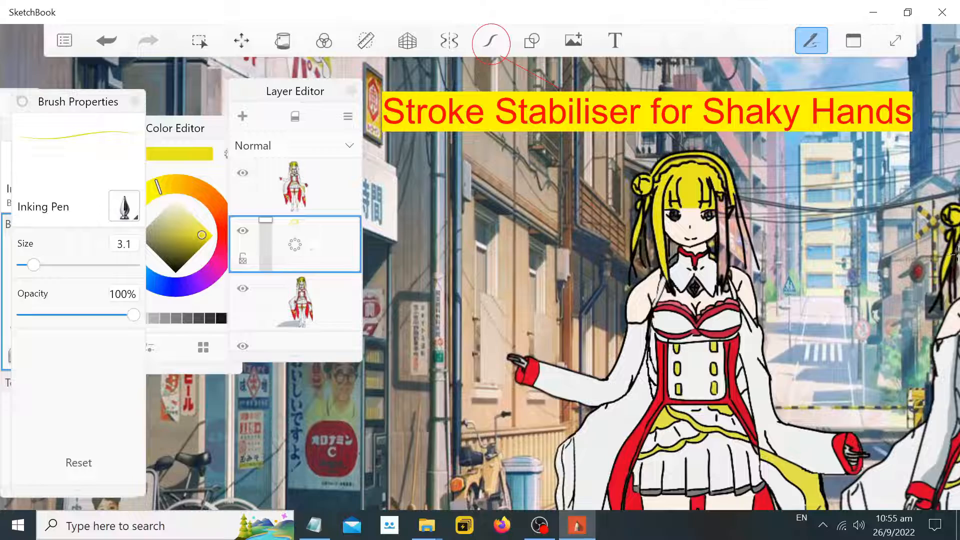
pyautogui.scroll(-6, 955, 251)
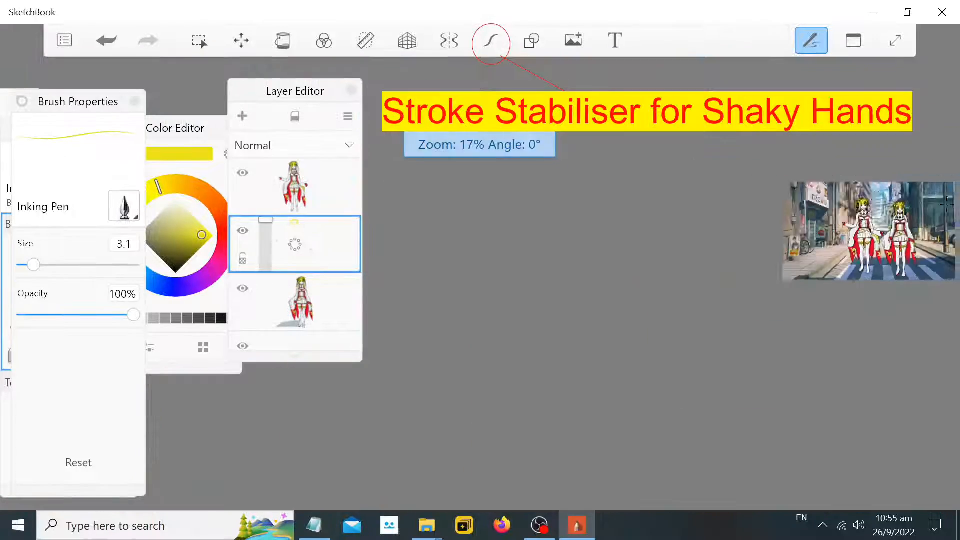
pyautogui.scroll(2, 904, 203)
pyautogui.scroll(5, 904, 203)
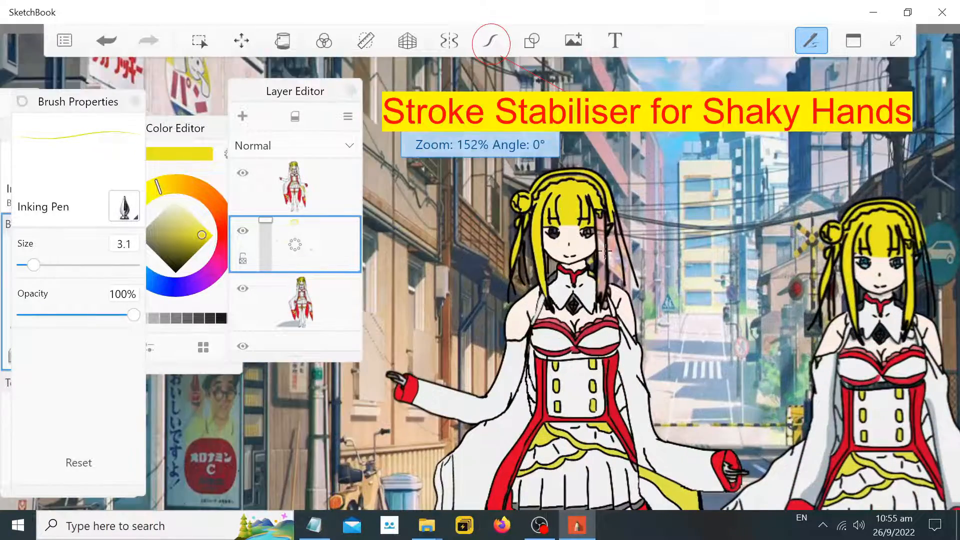
# Select the top layer and fill a section of the left character's side hair yellow with the Fill tool
pyautogui.scroll(1, 603, 243)
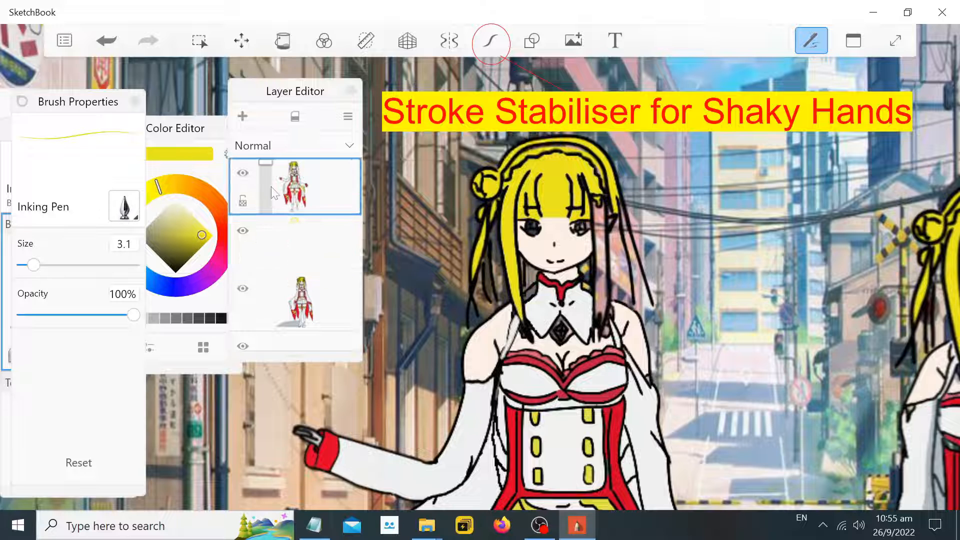
pyautogui.click(295, 185)
pyautogui.click(283, 43)
pyautogui.click(600, 229)
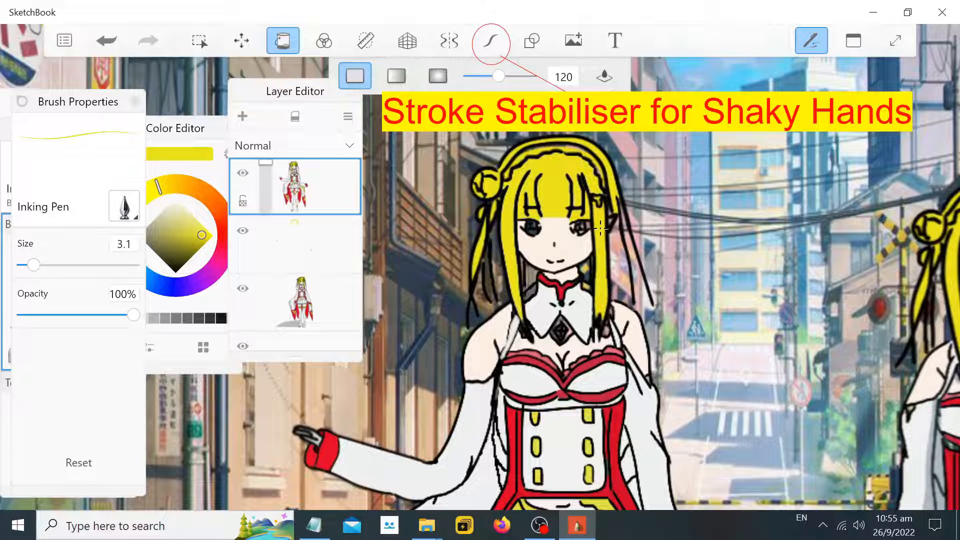
# Zoom in and out across the canvas to inspect the coloring of both characters
pyautogui.scroll(-2, 815, 225)
pyautogui.scroll(-3, 894, 190)
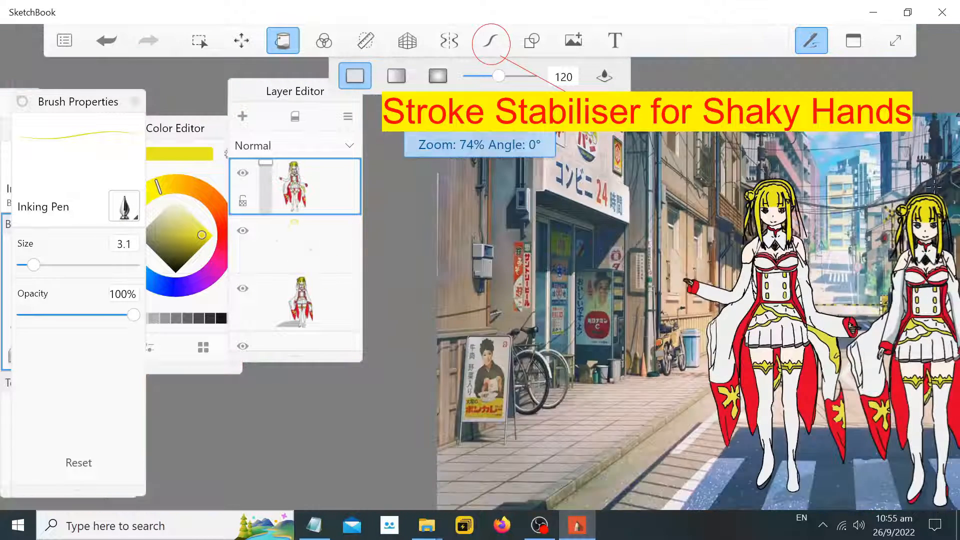
pyautogui.scroll(5, 716, 330)
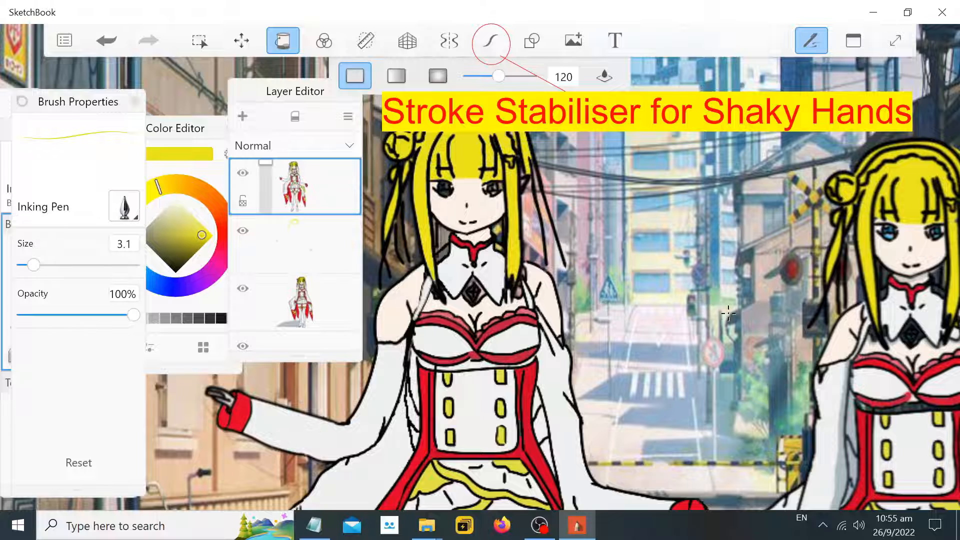
pyautogui.scroll(-1, 940, 357)
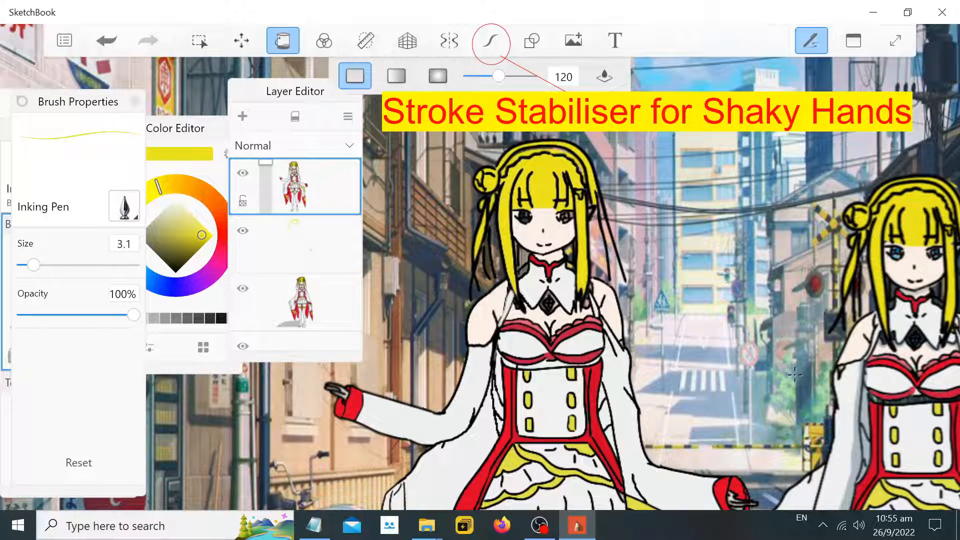
pyautogui.scroll(3, 712, 372)
pyautogui.scroll(5, 518, 339)
pyautogui.scroll(-5, 407, 241)
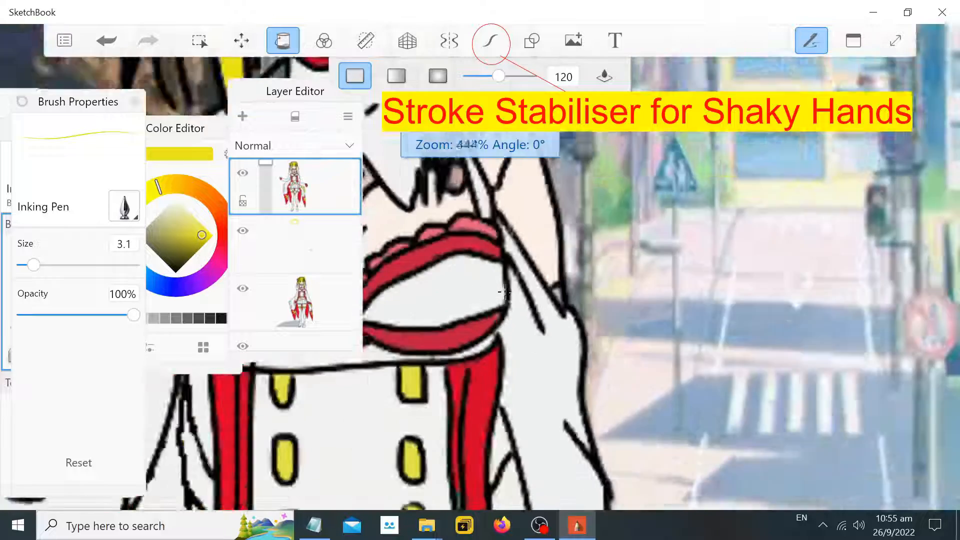
pyautogui.scroll(-6, 406, 241)
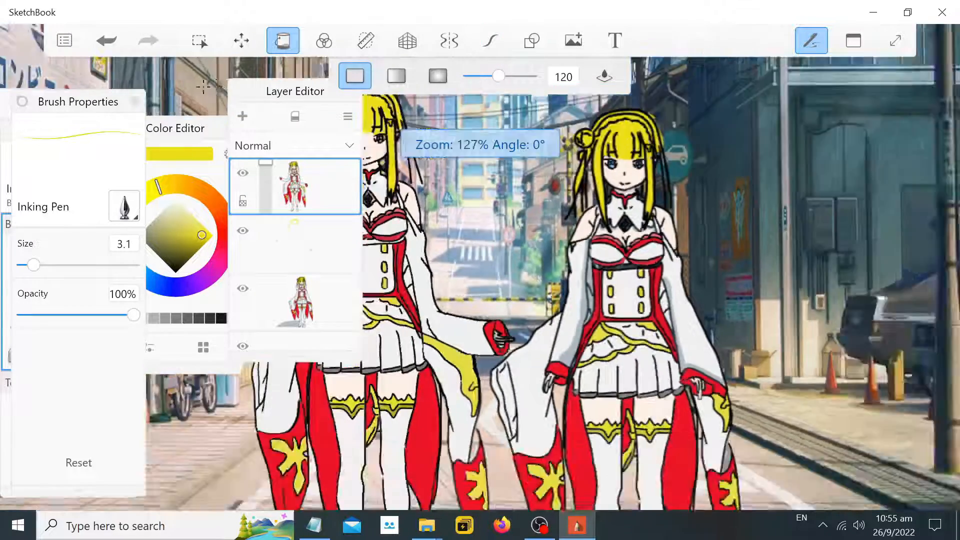
pyautogui.scroll(4, 455, 109)
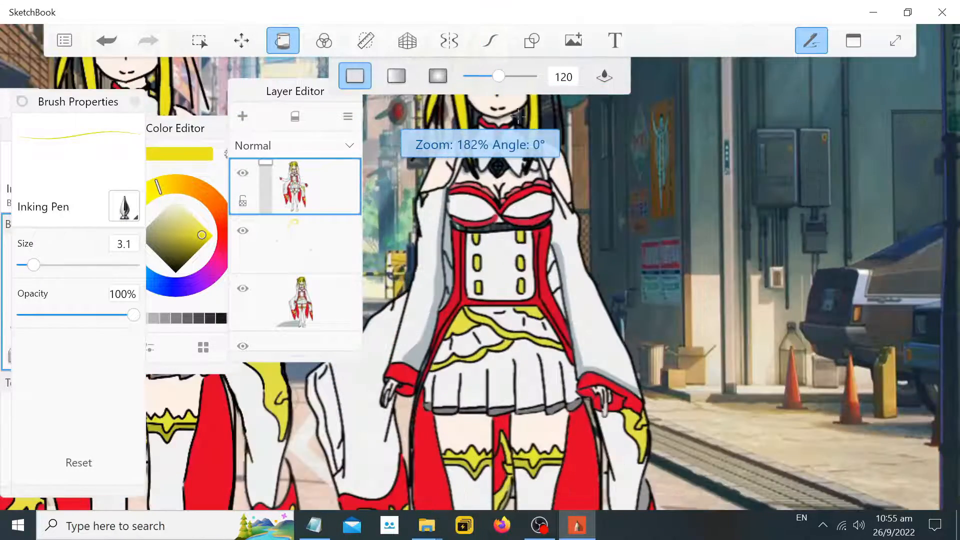
pyautogui.scroll(2, 455, 109)
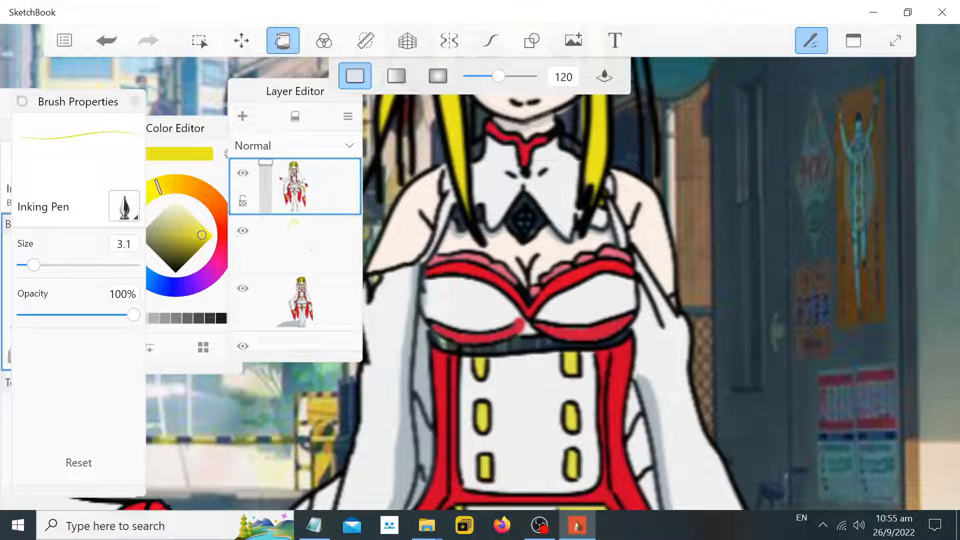
pyautogui.click(306, 246)
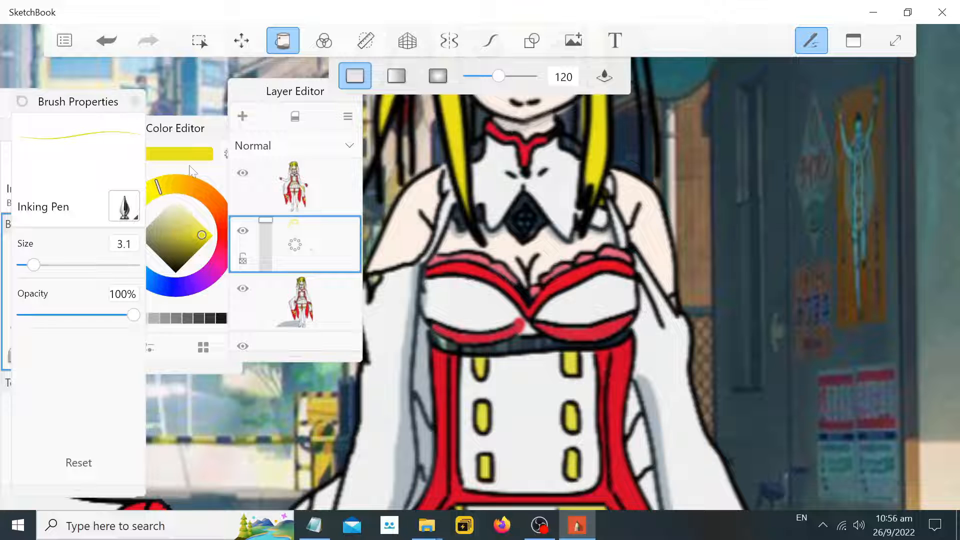
pyautogui.click(186, 125)
pyautogui.click(119, 155)
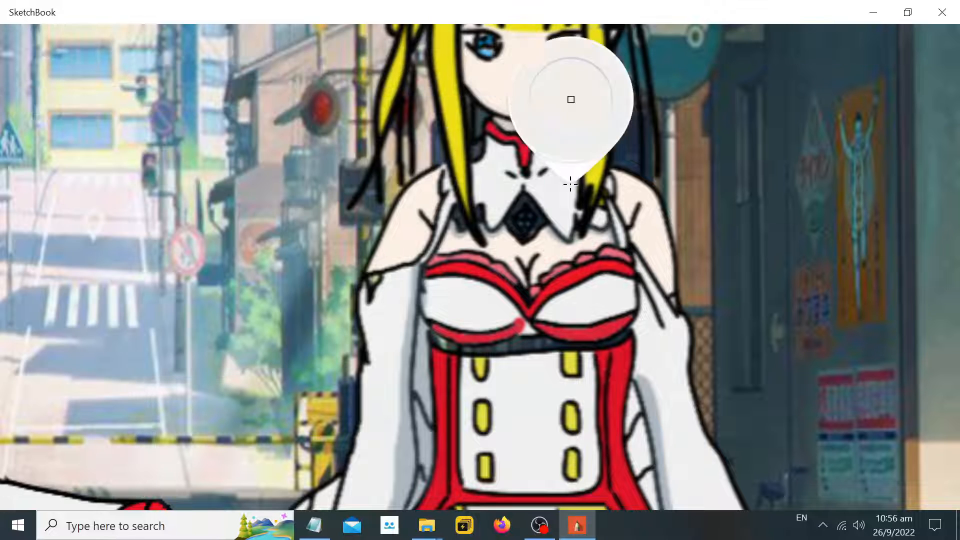
pyautogui.click(570, 184)
pyautogui.hotkey('ctrl', 'z')
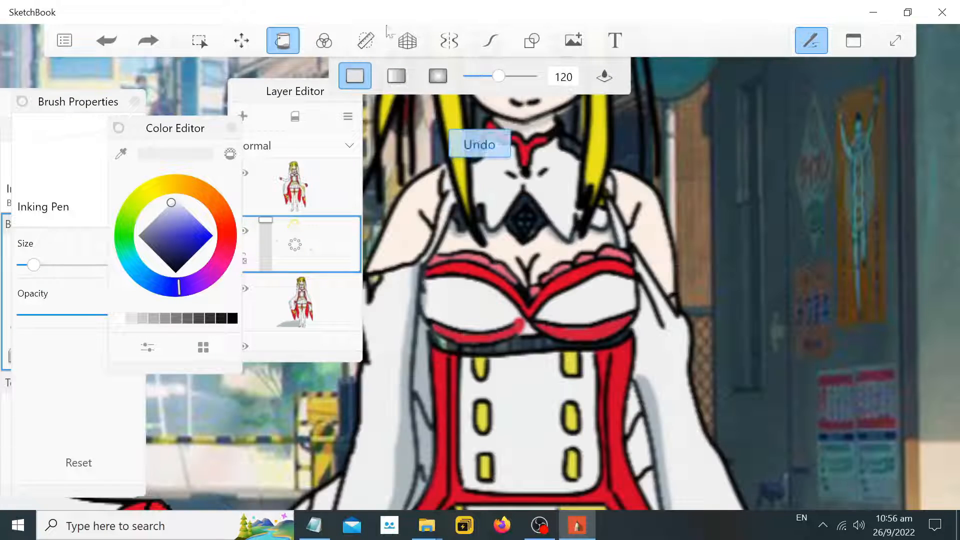
pyautogui.moveTo(520, 206); pyautogui.dragTo(515, 215)
pyautogui.hotkey('ctrl', 'z')
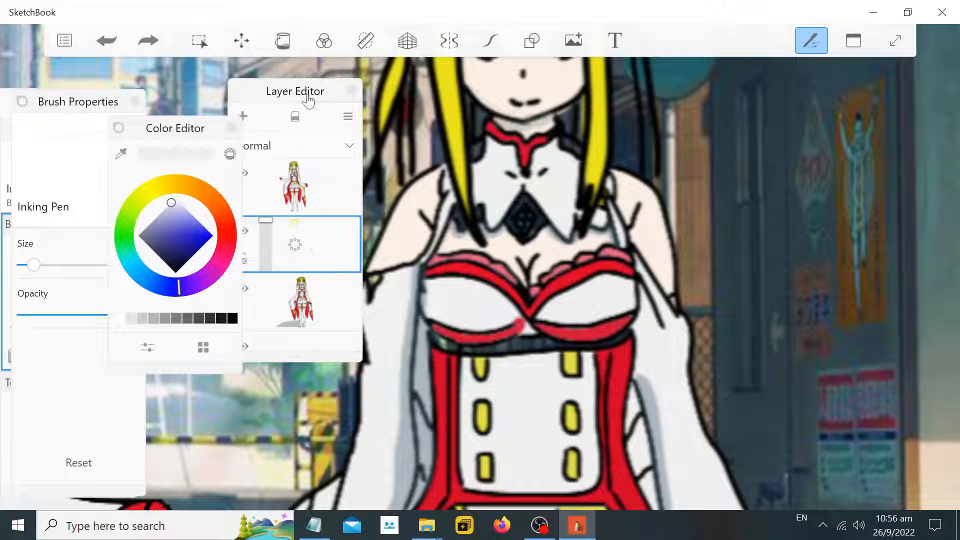
# Move the Layer Editor panel closer to the canvas, trying and undoing strokes on the top and middle layers
pyautogui.moveTo(306, 100); pyautogui.dragTo(354, 107)
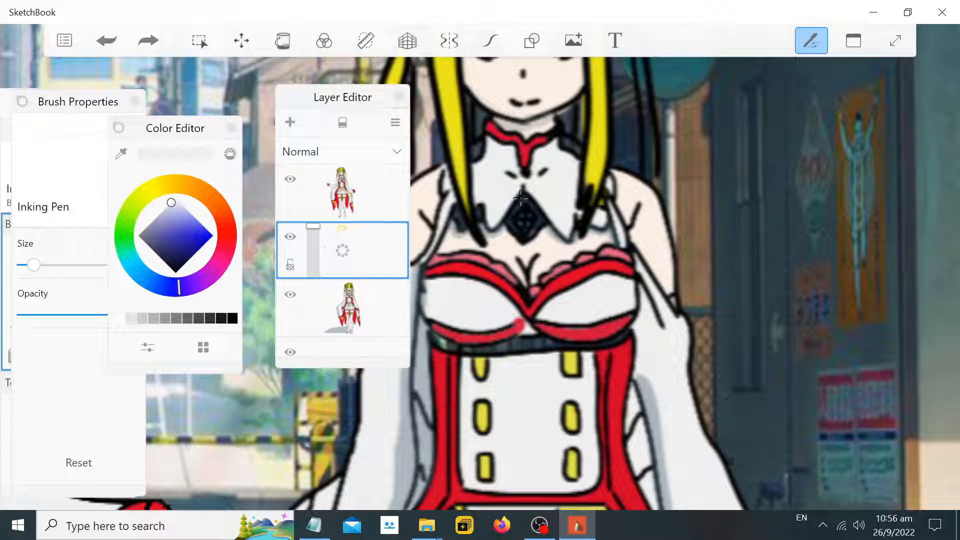
pyautogui.moveTo(520, 197)
pyautogui.mouseDown()
pyautogui.moveTo(530, 225)
pyautogui.moveTo(523, 228)
pyautogui.mouseUp()
pyautogui.hotkey('ctrl', 'z')
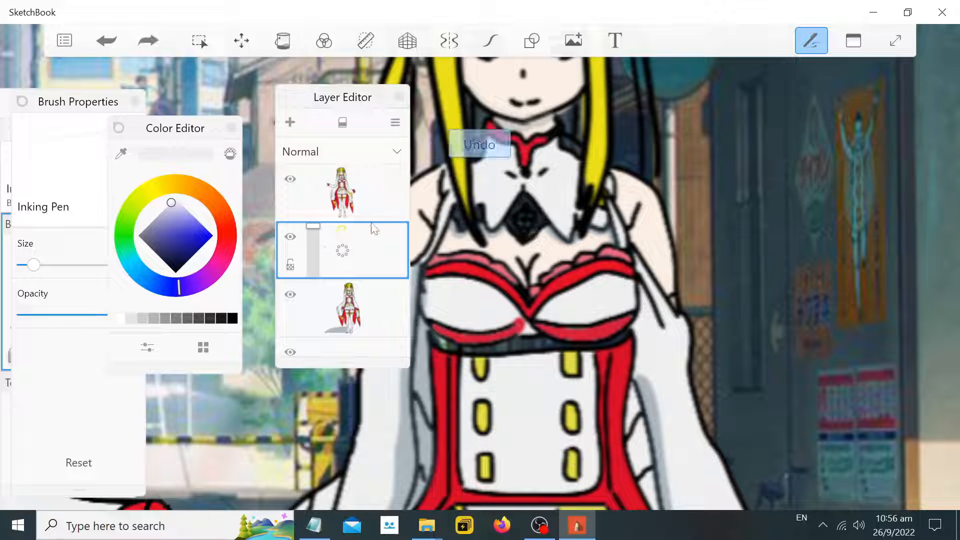
pyautogui.click(295, 189)
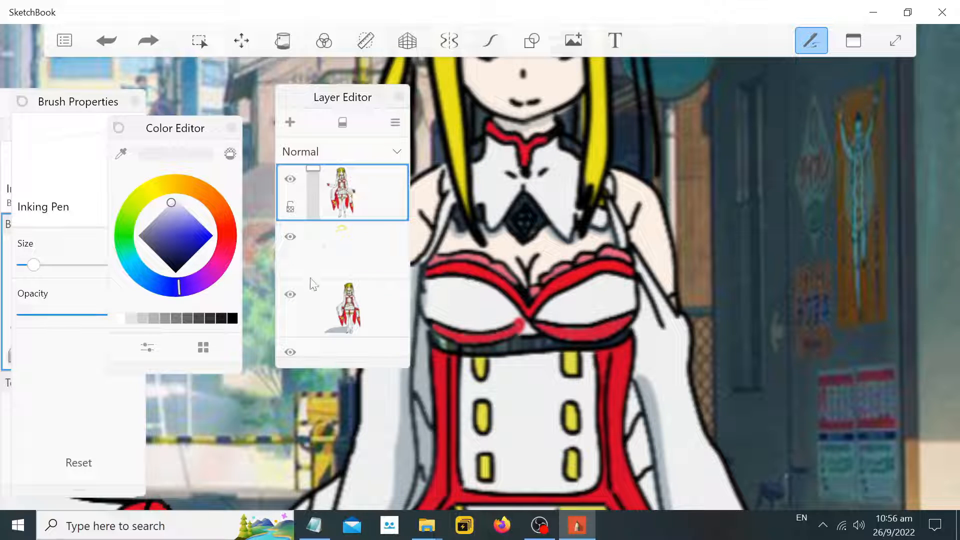
pyautogui.moveTo(522, 197)
pyautogui.mouseDown()
pyautogui.moveTo(513, 228)
pyautogui.moveTo(540, 212)
pyautogui.mouseUp()
pyautogui.hotkey('ctrl', 'z')
pyautogui.click(358, 241)
pyautogui.hotkey('ctrl', 'z')
# Zoom in on the left character's neck gem and draw small strokes over it on the middle layer
pyautogui.scroll(-4, 565, 235)
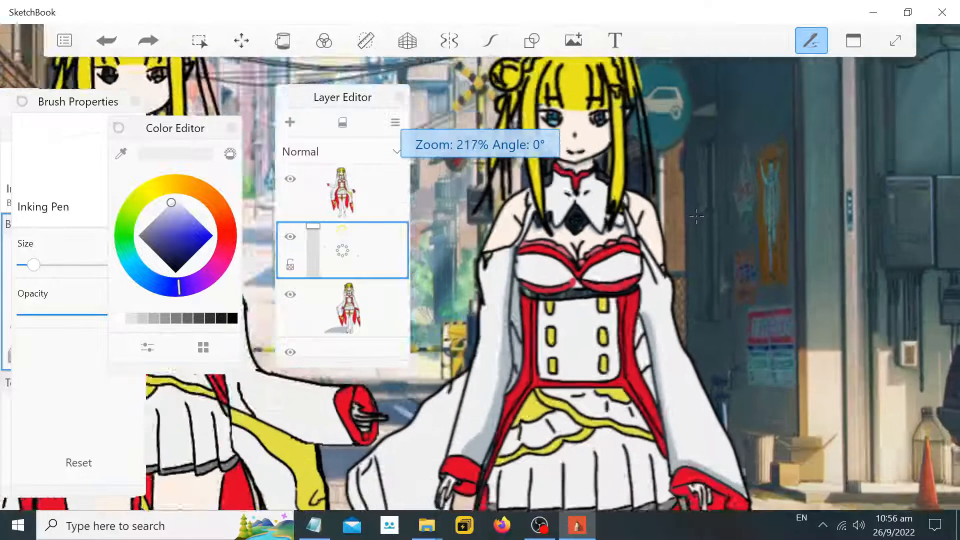
pyautogui.scroll(-2, 726, 250)
pyautogui.scroll(10, 503, 209)
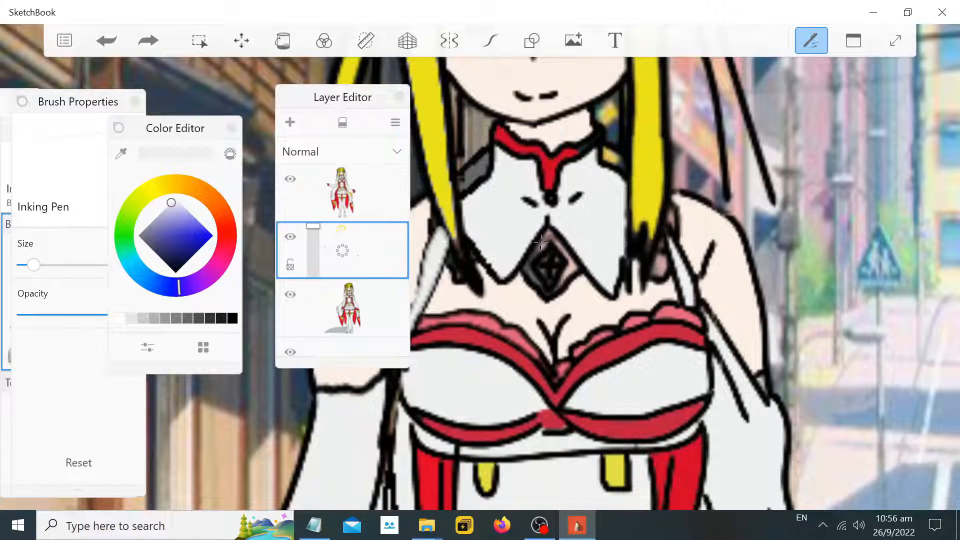
pyautogui.moveTo(548, 236)
pyautogui.mouseDown()
pyautogui.moveTo(538, 257)
pyautogui.moveTo(550, 236)
pyautogui.moveTo(568, 253)
pyautogui.moveTo(549, 295)
pyautogui.moveTo(527, 265)
pyautogui.moveTo(538, 247)
pyautogui.mouseUp()
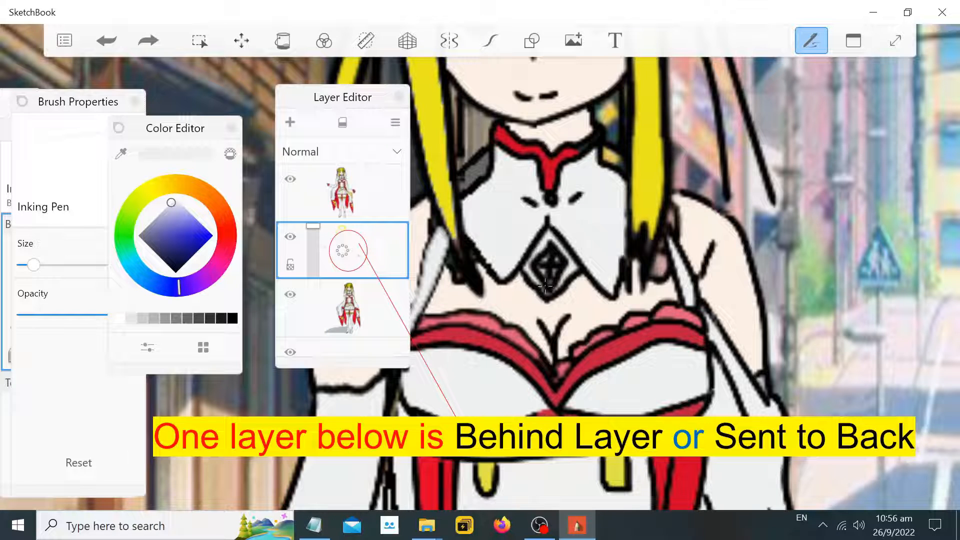
pyautogui.moveTo(544, 288); pyautogui.dragTo(571, 268)
# Sample colors with the eyedropper, pick dark grey, and add small strokes on the hair beside the collar
pyautogui.click(124, 154)
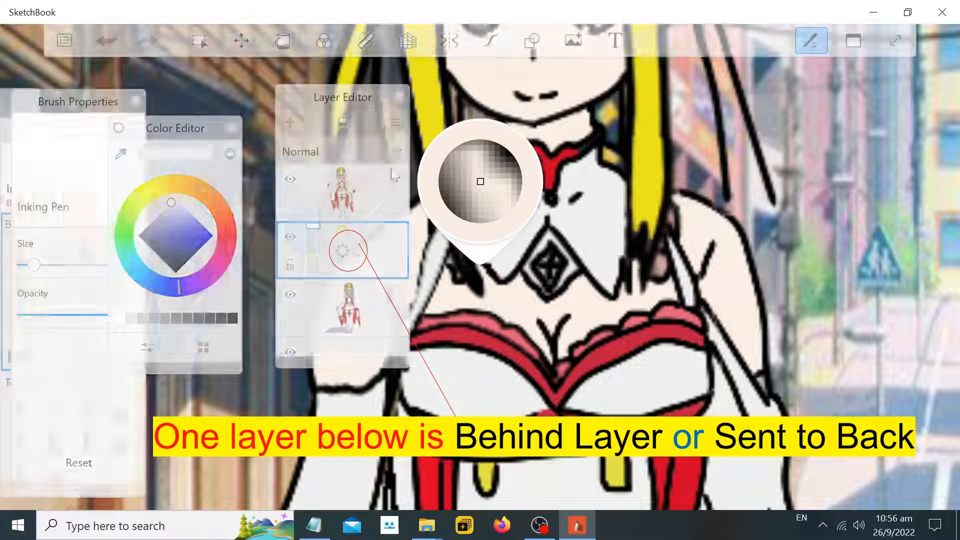
pyautogui.click(471, 226)
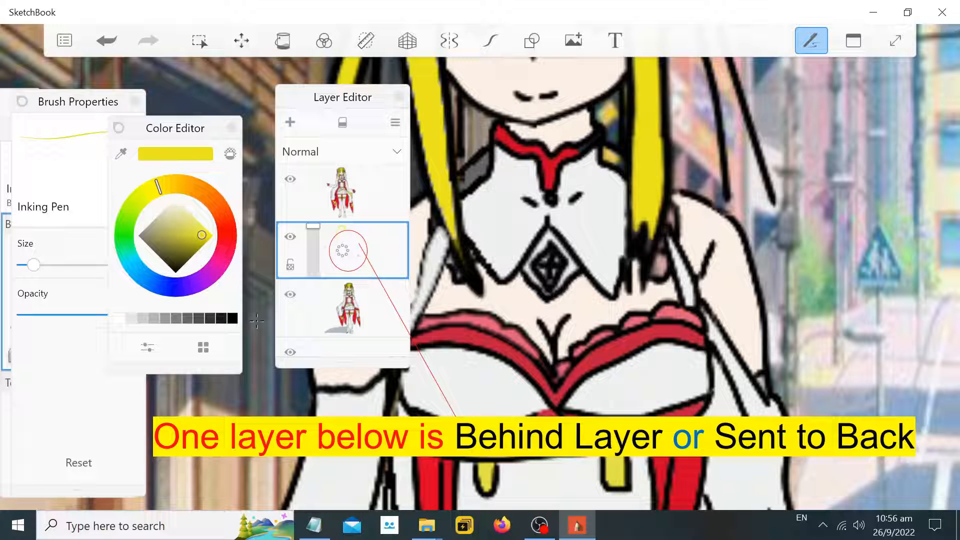
pyautogui.click(192, 320)
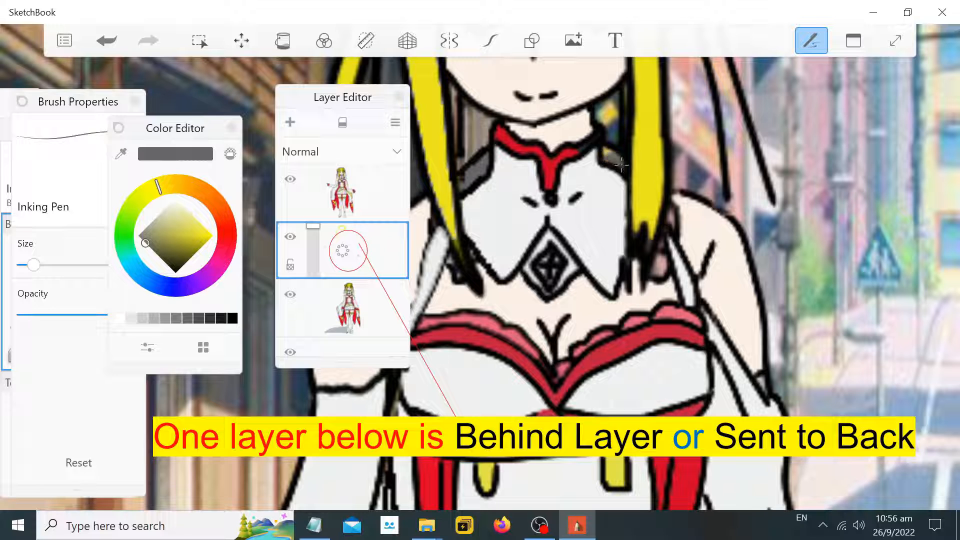
pyautogui.click(121, 156)
pyautogui.click(675, 218)
pyautogui.moveTo(675, 219); pyautogui.dragTo(672, 207)
pyautogui.moveTo(662, 257); pyautogui.dragTo(657, 266)
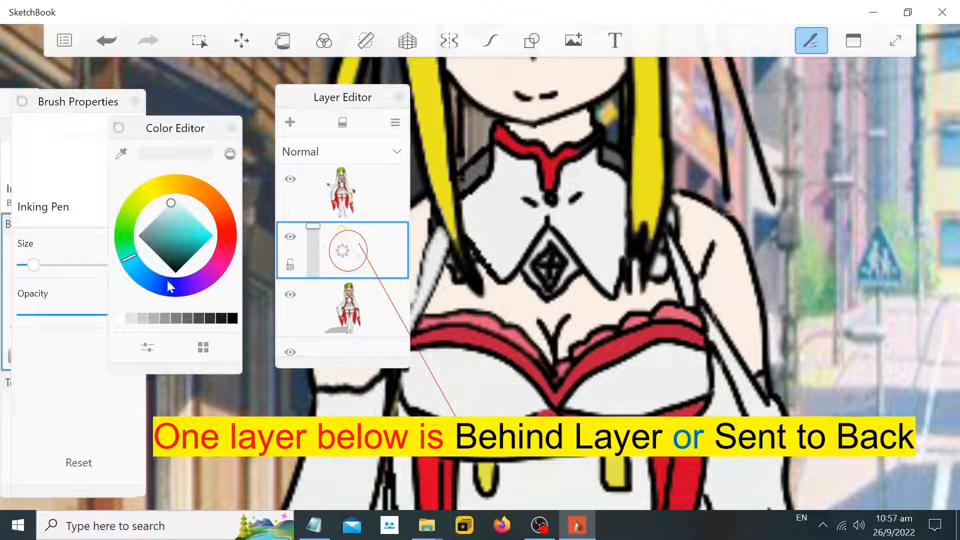
# Choose a blue color and draw a short stroke over the left character's neck gem
pyautogui.click(138, 269)
pyautogui.click(196, 233)
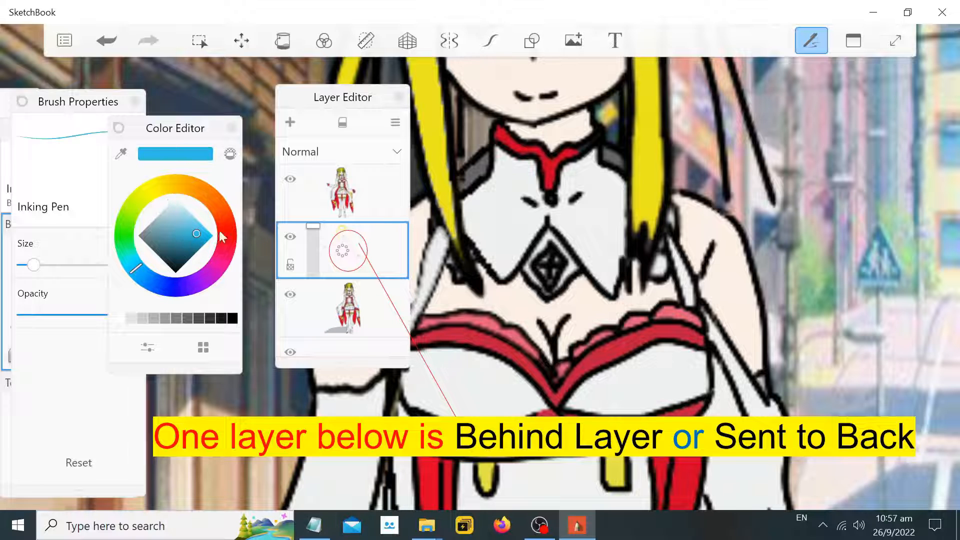
pyautogui.moveTo(545, 265); pyautogui.dragTo(549, 280)
# Zoom into the left character's face and paint the eye on the right blue with a lighter blue
pyautogui.scroll(-10, 573, 265)
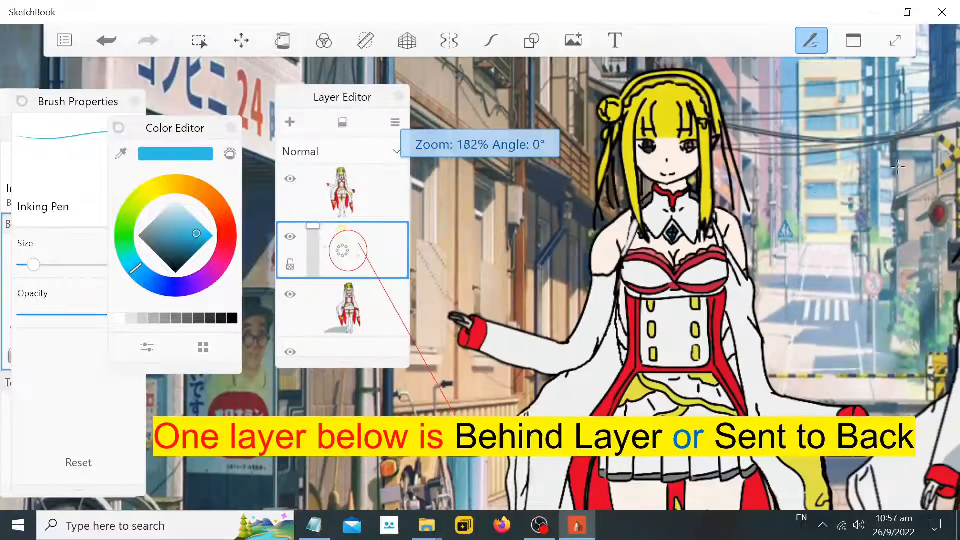
pyautogui.scroll(-4, 955, 140)
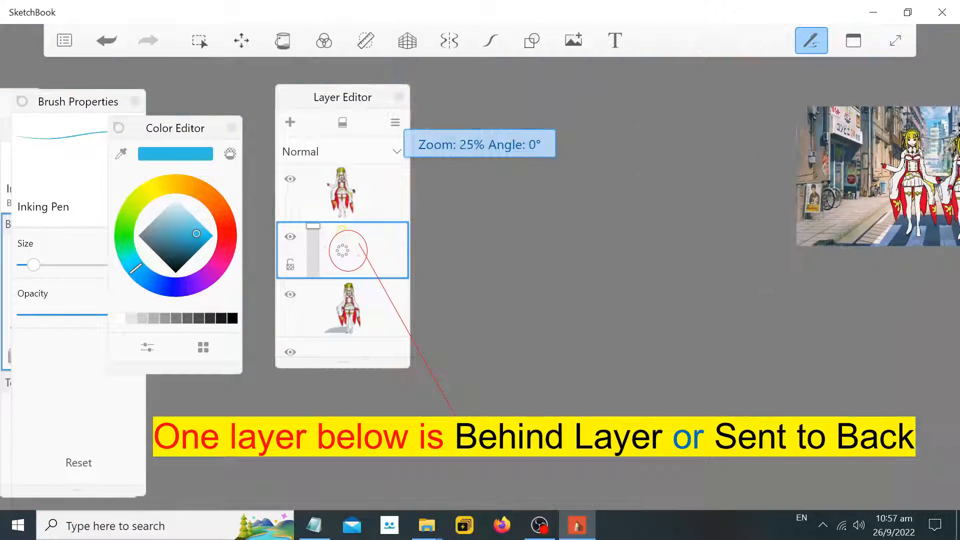
pyautogui.scroll(4, 955, 141)
pyautogui.scroll(15, 763, 179)
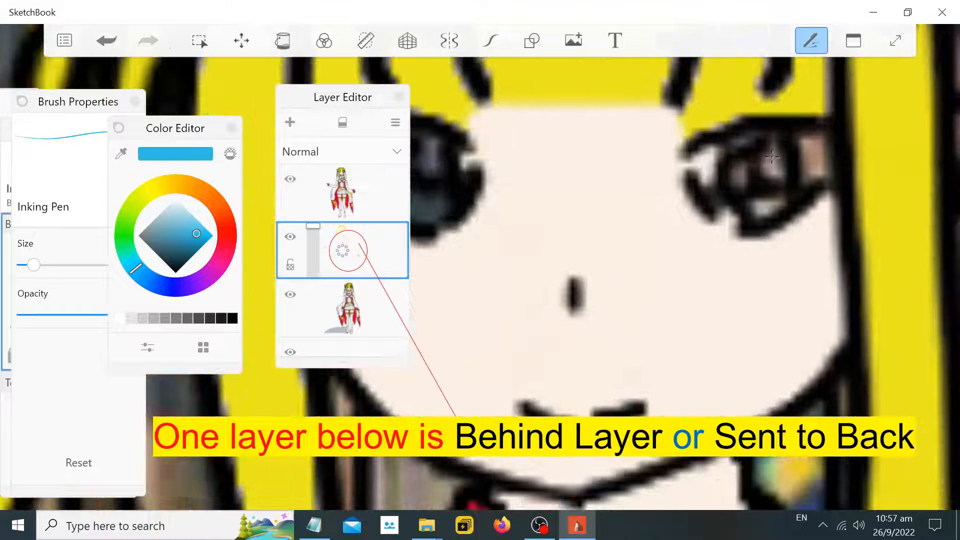
pyautogui.click(772, 164)
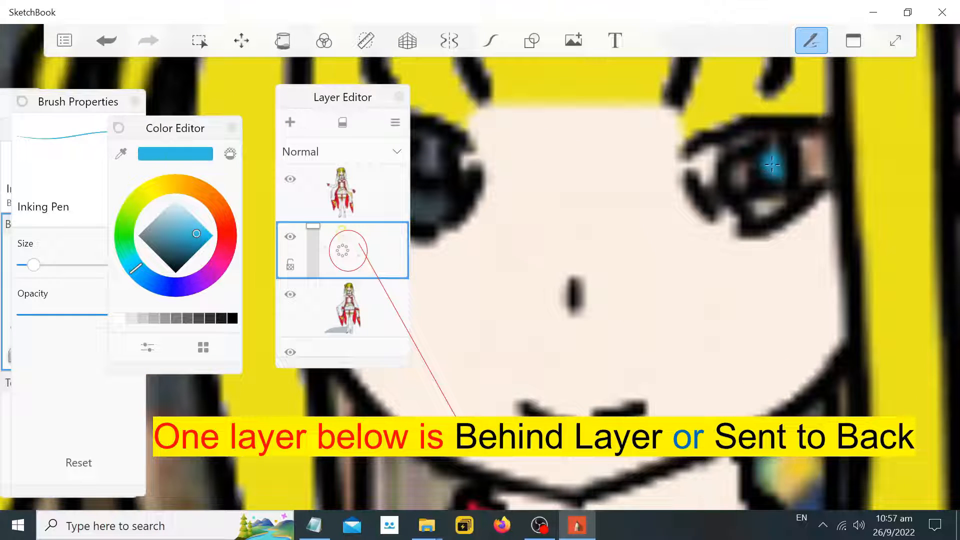
pyautogui.click(194, 222)
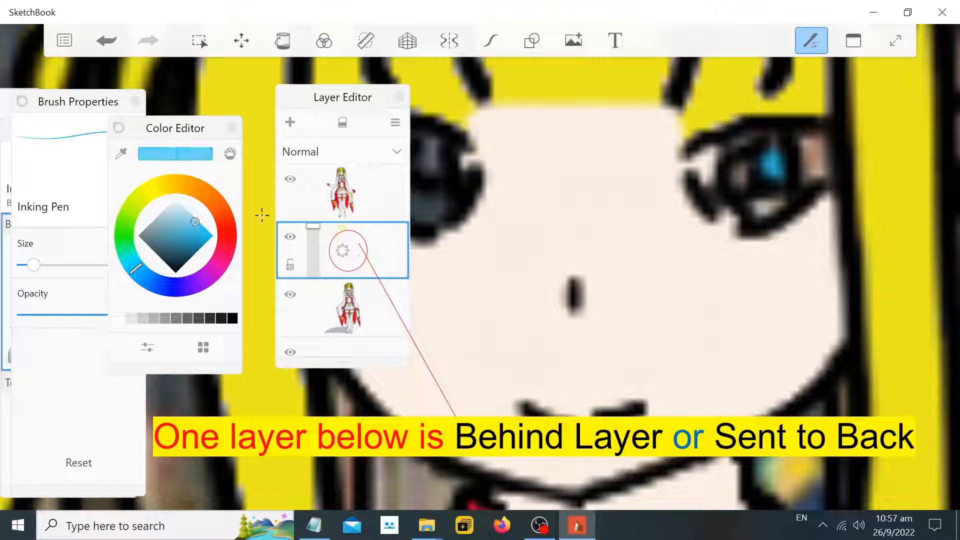
pyautogui.moveTo(774, 201); pyautogui.dragTo(753, 207)
# Paint the left character's other eye with the same light blue
pyautogui.scroll(-3, 493, 172)
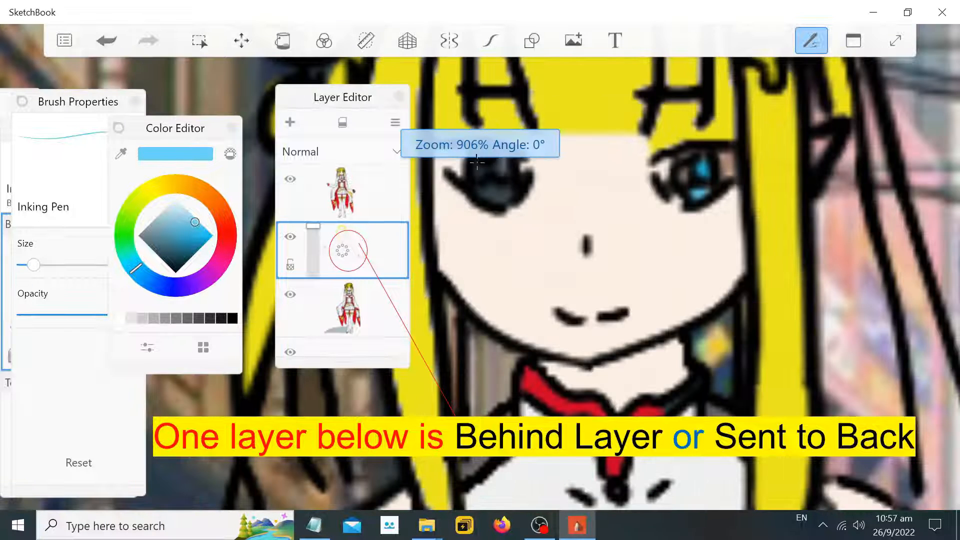
pyautogui.scroll(3, 494, 173)
pyautogui.moveTo(487, 199); pyautogui.dragTo(511, 206)
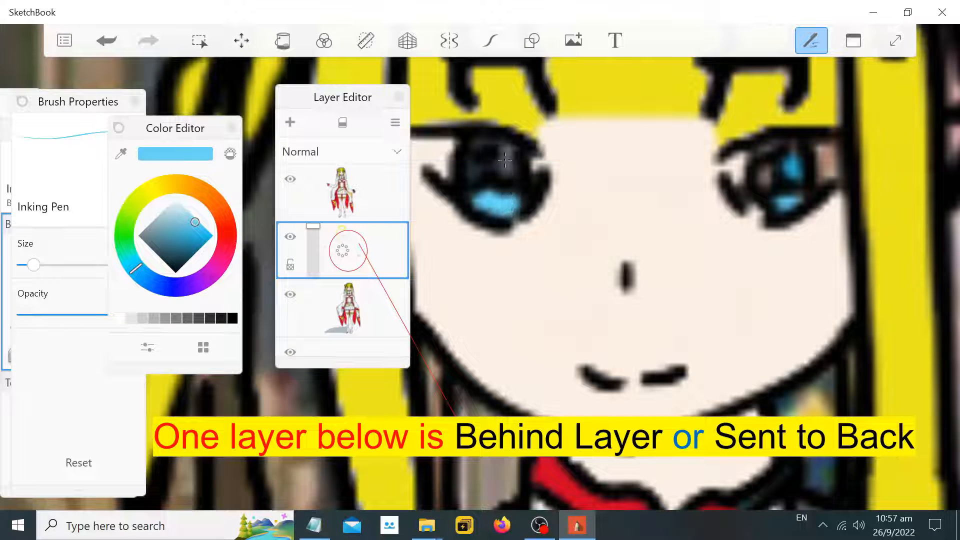
pyautogui.moveTo(505, 160); pyautogui.dragTo(512, 176)
# Pick white and add a small highlight stroke to each of the left character's eyes
pyautogui.click(176, 200)
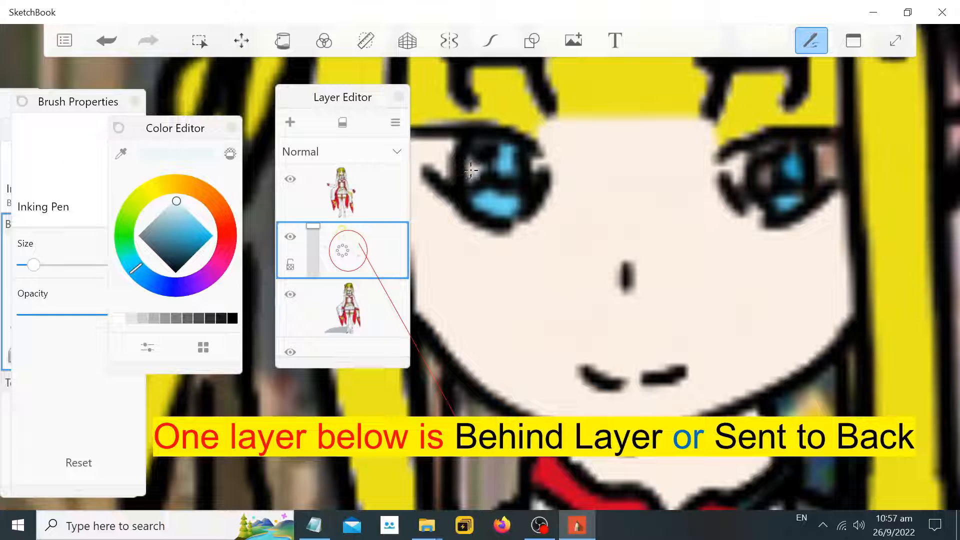
pyautogui.moveTo(471, 171); pyautogui.dragTo(471, 164)
pyautogui.moveTo(765, 172); pyautogui.dragTo(764, 179)
pyautogui.scroll(-10, 765, 175)
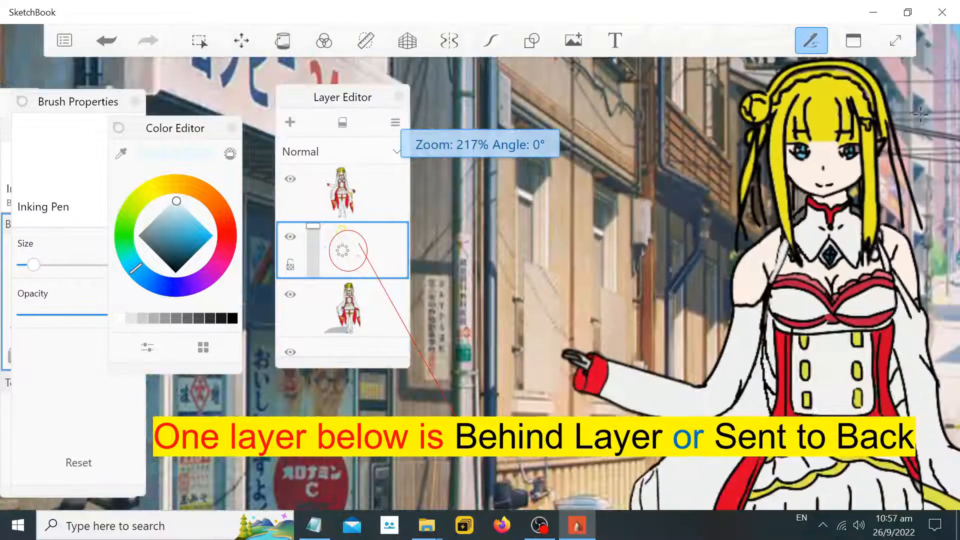
pyautogui.scroll(10, 858, 131)
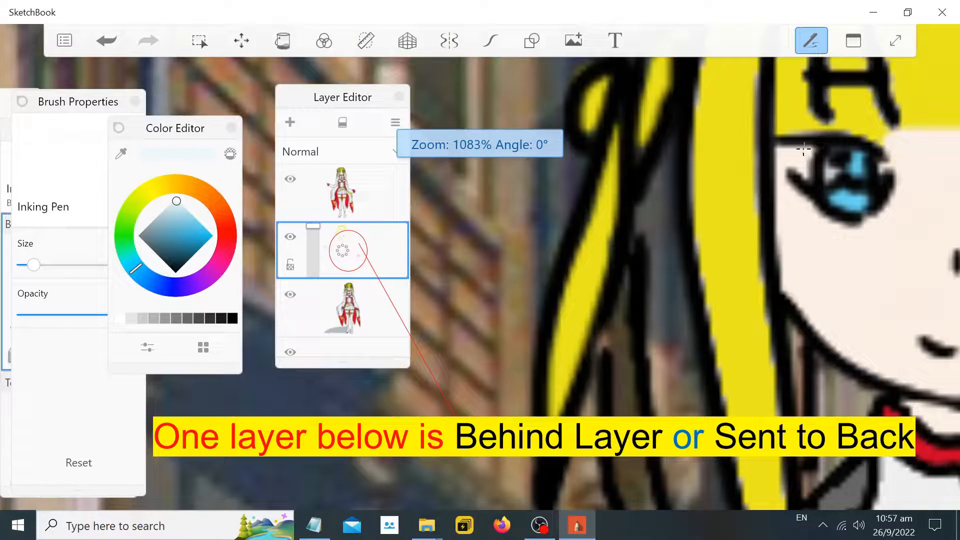
pyautogui.click(345, 189)
pyautogui.scroll(3, 857, 144)
pyautogui.moveTo(777, 165); pyautogui.dragTo(793, 189)
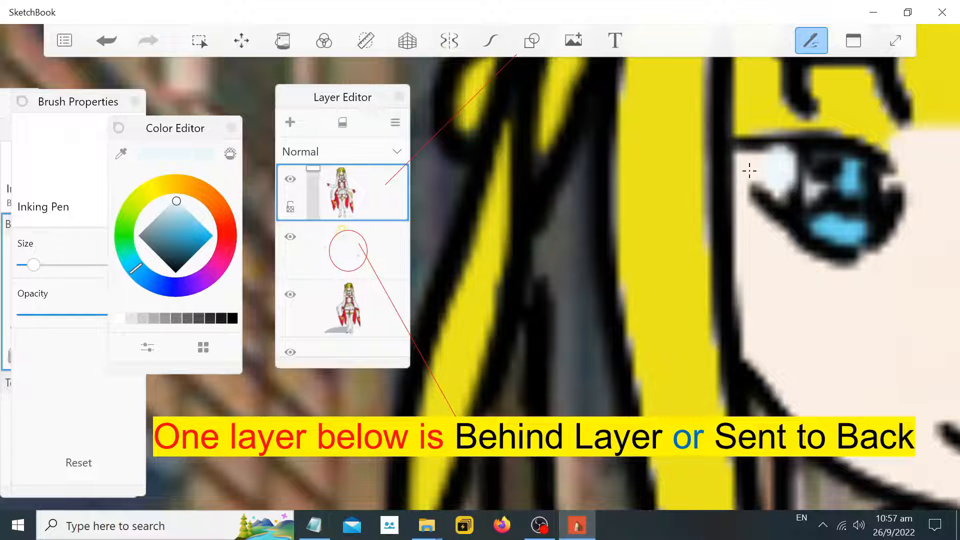
pyautogui.hotkey('ctrl', 'z')
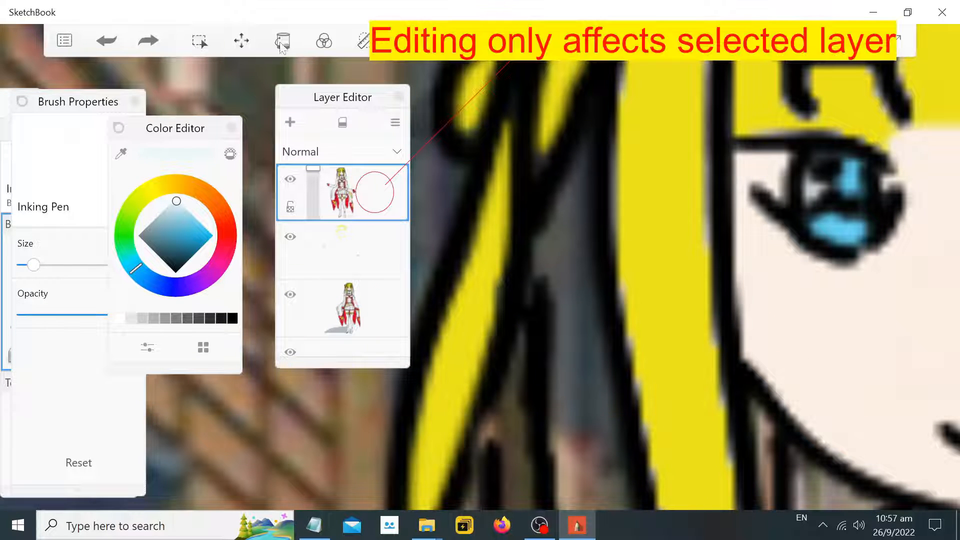
# Reduce the brush size to 2.0, undo the last highlight and redraw a smaller white highlight in the eye
pyautogui.moveTo(34, 265); pyautogui.dragTo(24, 265)
pyautogui.scroll(2, 750, 171)
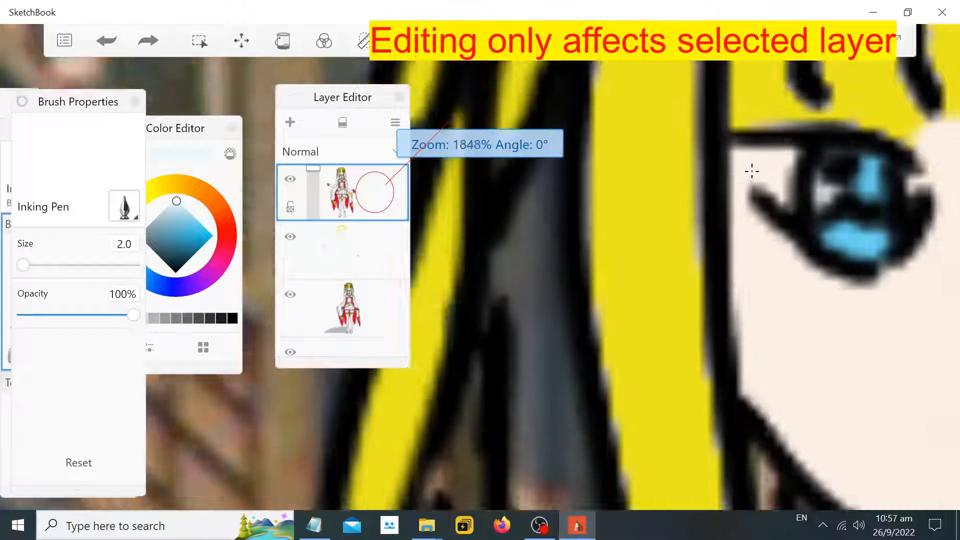
pyautogui.hotkey('ctrl', 'z')
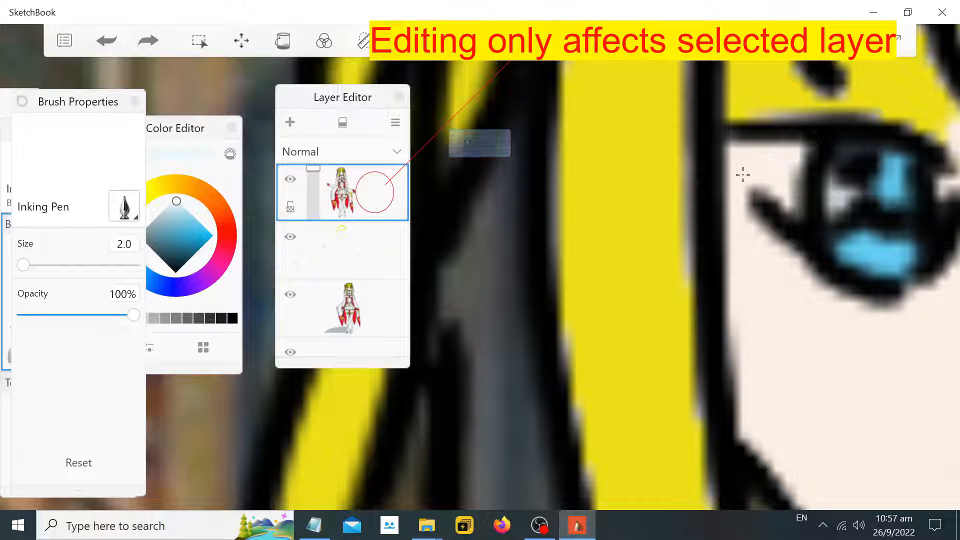
pyautogui.moveTo(797, 164)
pyautogui.mouseDown()
pyautogui.moveTo(758, 164)
pyautogui.moveTo(788, 200)
pyautogui.moveTo(800, 176)
pyautogui.mouseUp()
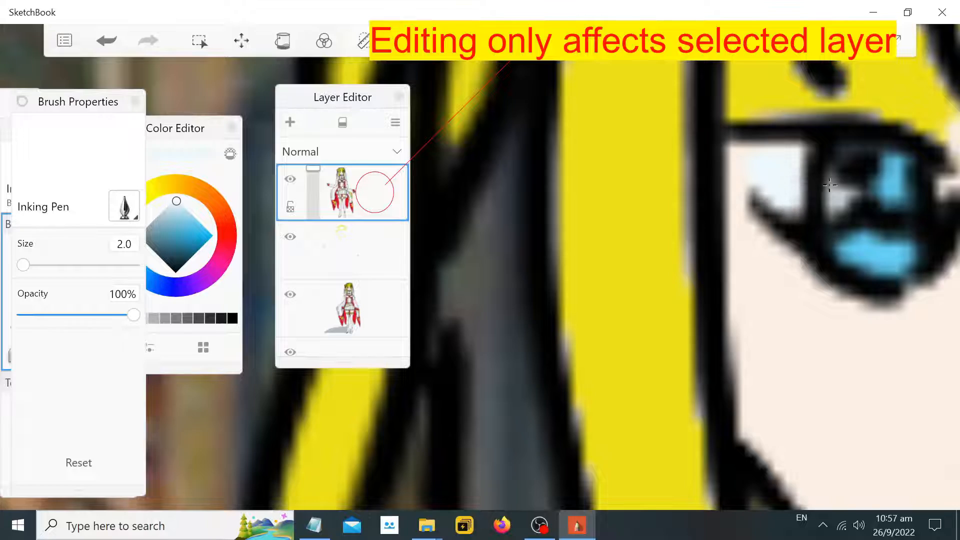
# Close and reopen SketchBook to re-center the canvas view, and shift the Layer Editor panel slightly
pyautogui.scroll(-1, 902, 181)
pyautogui.scroll(-10, 902, 181)
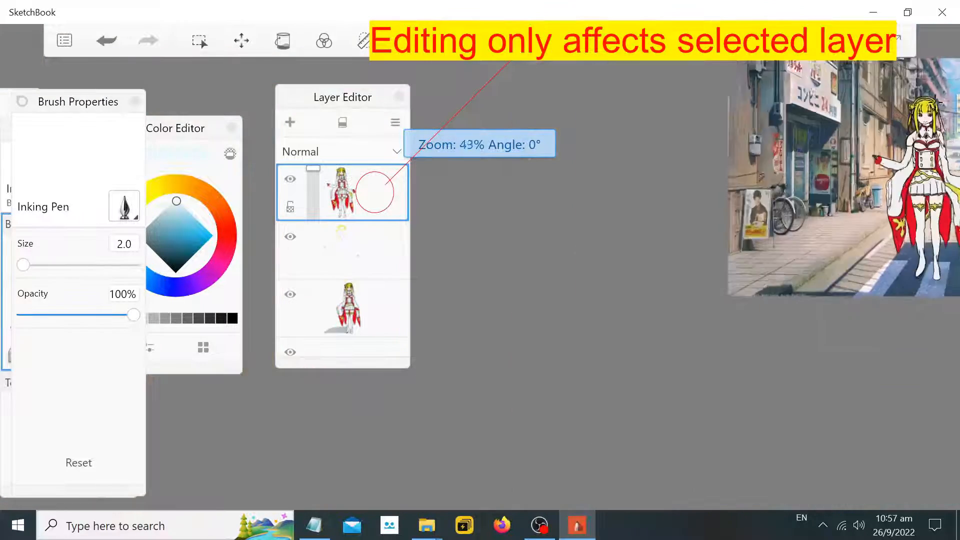
pyautogui.scroll(-2, 955, 70)
pyautogui.click(943, 12)
pyautogui.click(160, 526)
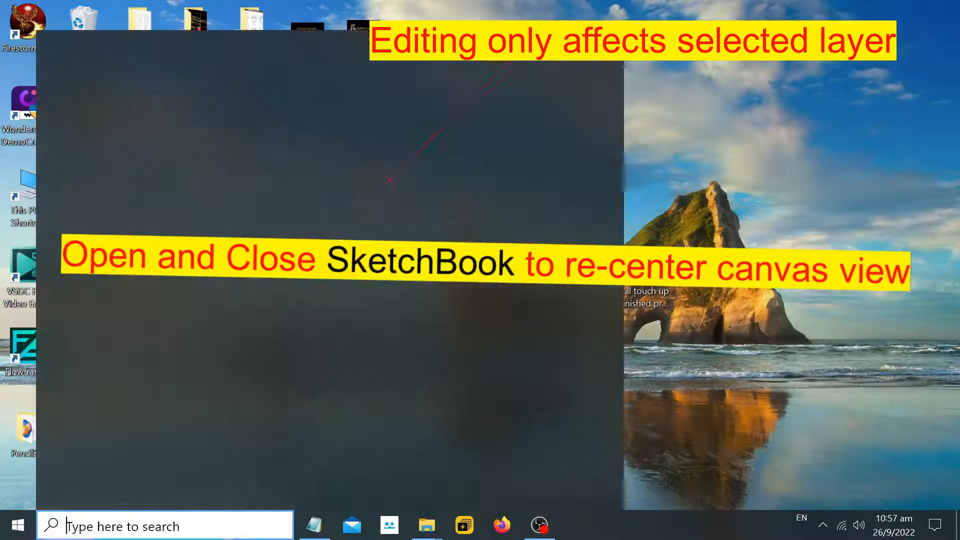
pyautogui.click(120, 341)
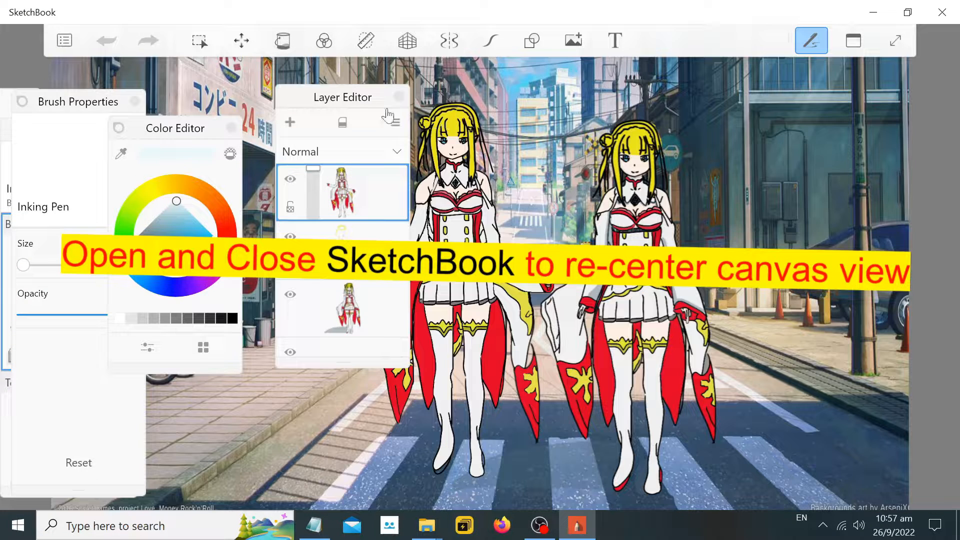
pyautogui.moveTo(385, 105); pyautogui.dragTo(341, 105)
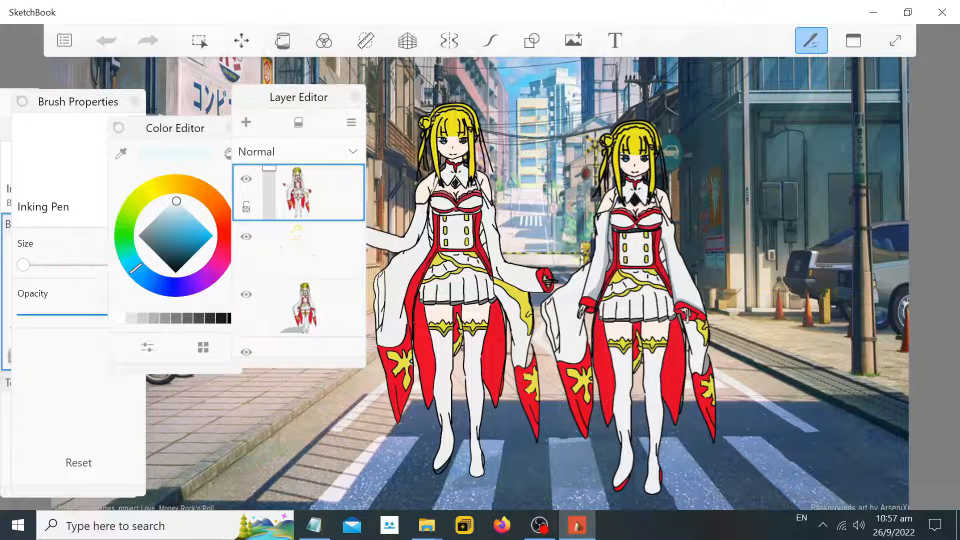
# Touch up the white highlight in the left character's eye, then reselect the top layer
pyautogui.scroll(2, 500, 140)
pyautogui.scroll(4, 499, 119)
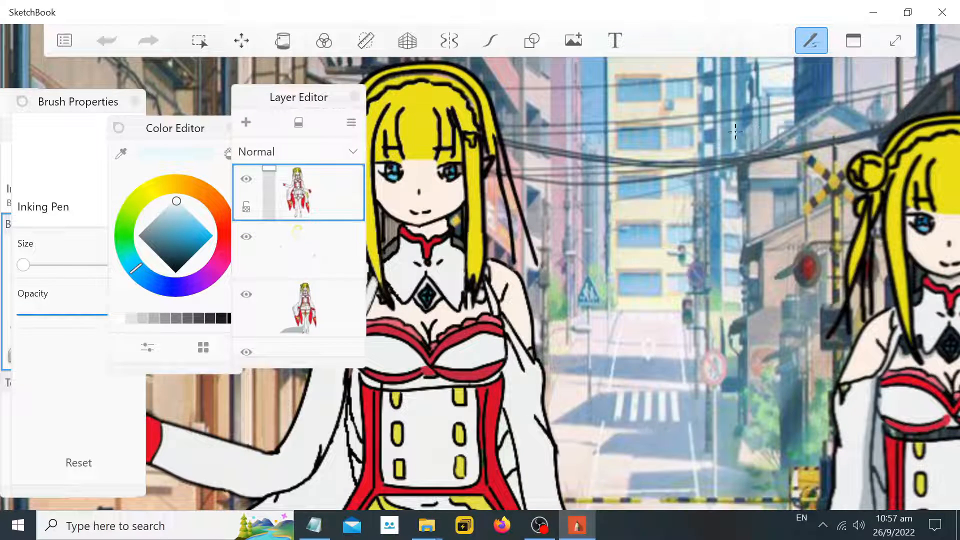
pyautogui.scroll(9, 444, 168)
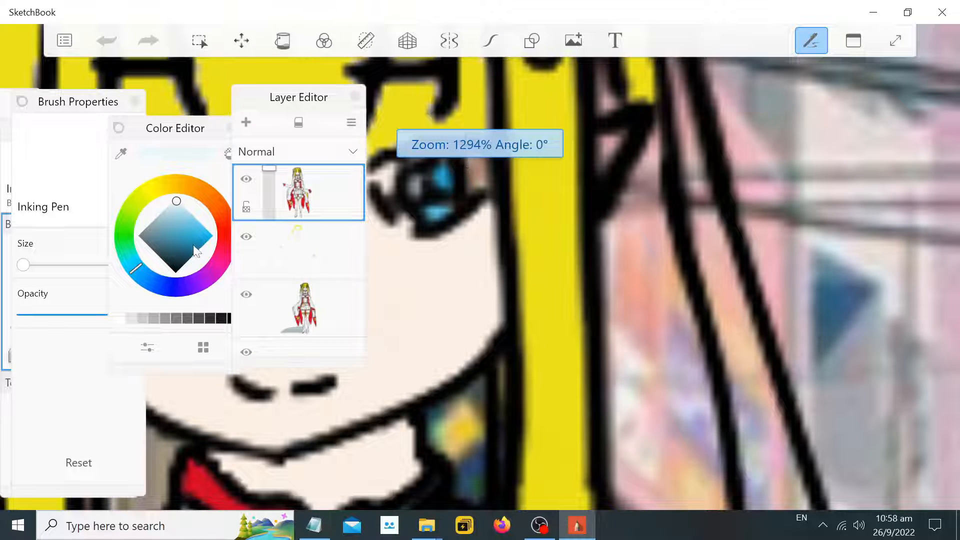
pyautogui.click(293, 254)
pyautogui.moveTo(466, 160)
pyautogui.mouseDown()
pyautogui.moveTo(477, 181)
pyautogui.moveTo(482, 156)
pyautogui.moveTo(473, 182)
pyautogui.mouseUp()
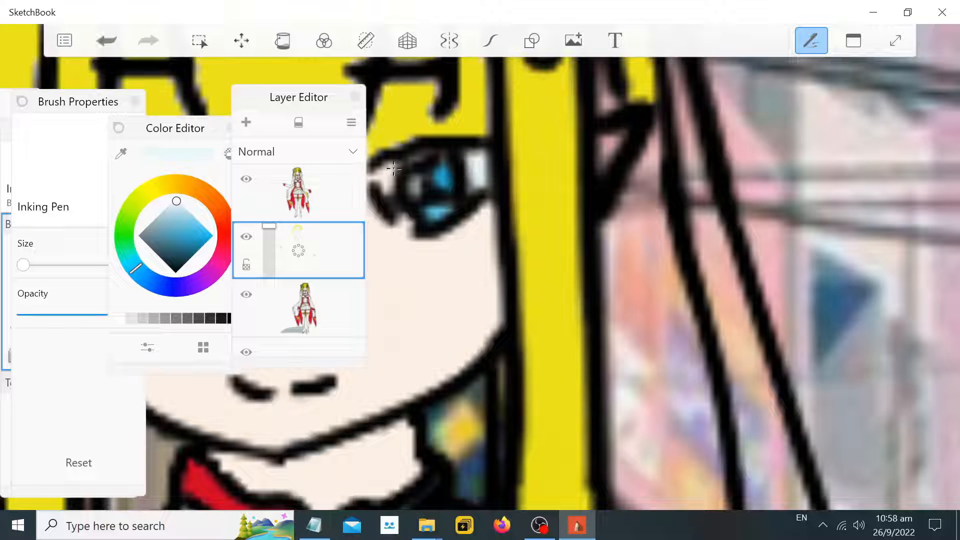
pyautogui.click(295, 197)
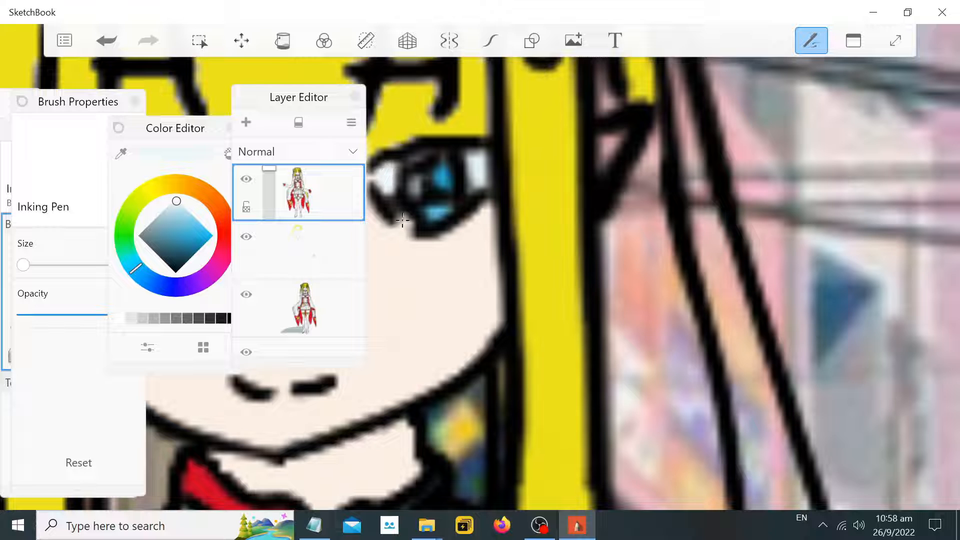
# Select the second layer and zoom out to review both characters
pyautogui.scroll(-2, 474, 218)
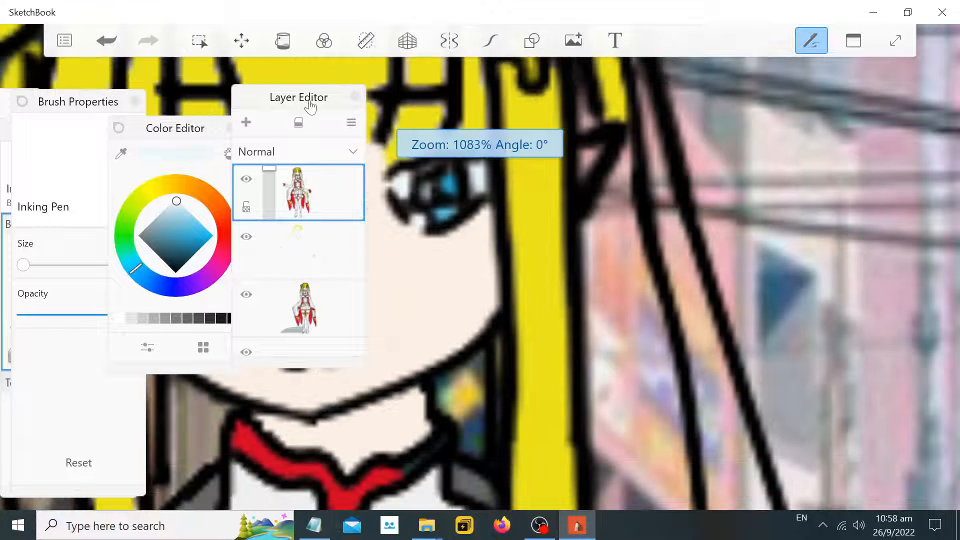
pyautogui.moveTo(308, 103); pyautogui.dragTo(281, 114)
pyautogui.scroll(-2, 581, 194)
pyautogui.scroll(-2, 580, 194)
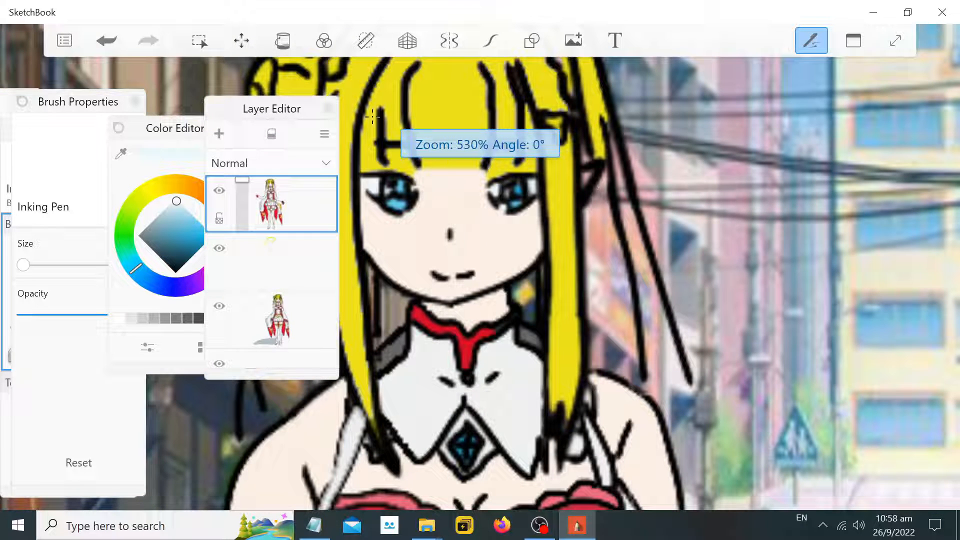
pyautogui.press('Tab')
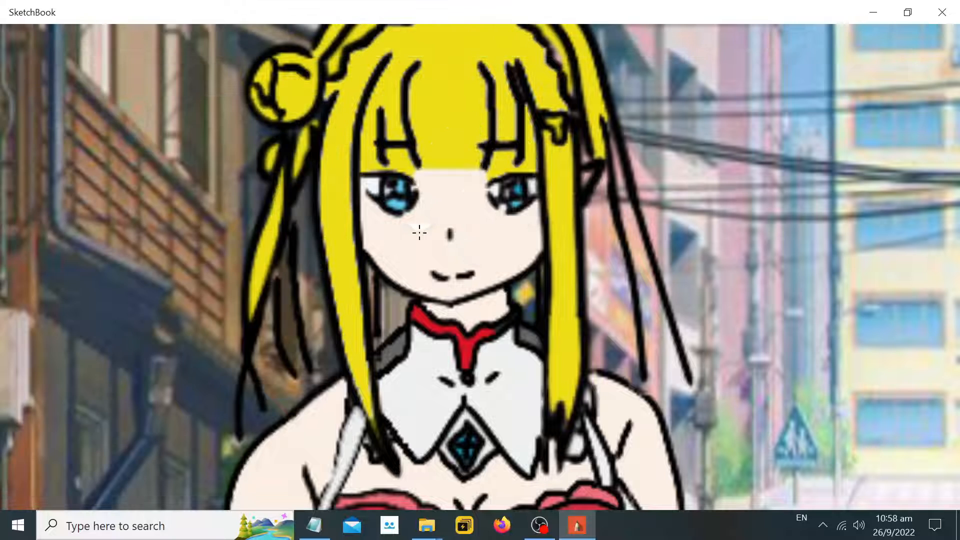
pyautogui.press('Tab')
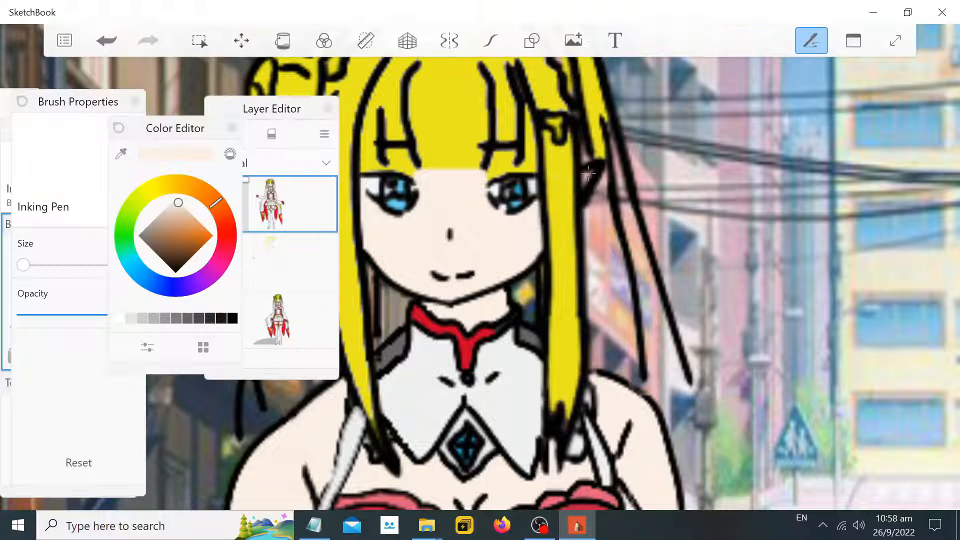
pyautogui.click(308, 248)
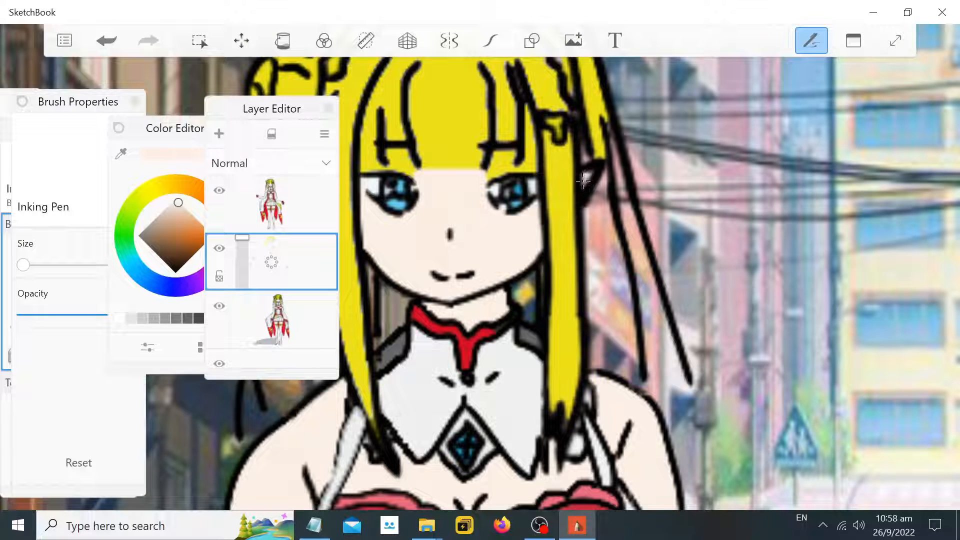
pyautogui.scroll(-10, 582, 181)
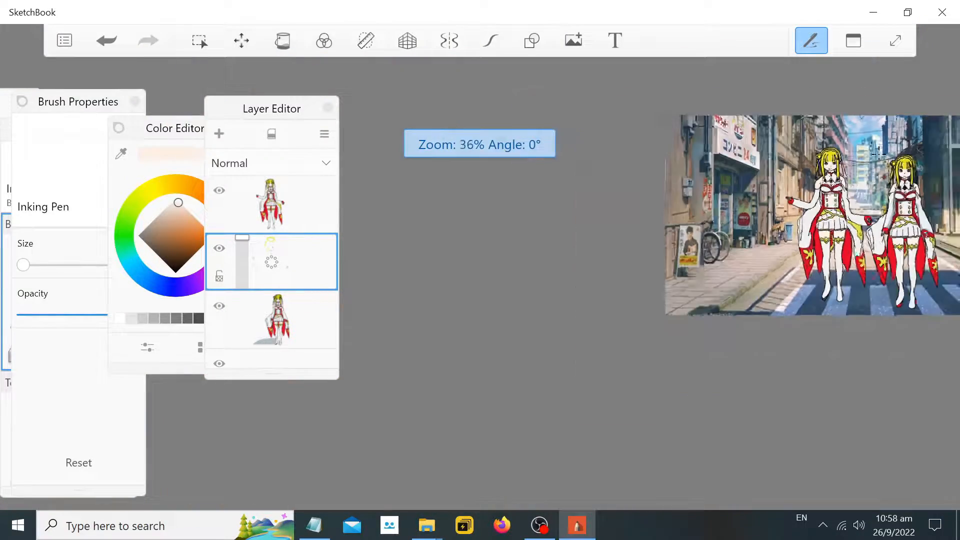
pyautogui.scroll(5, 877, 153)
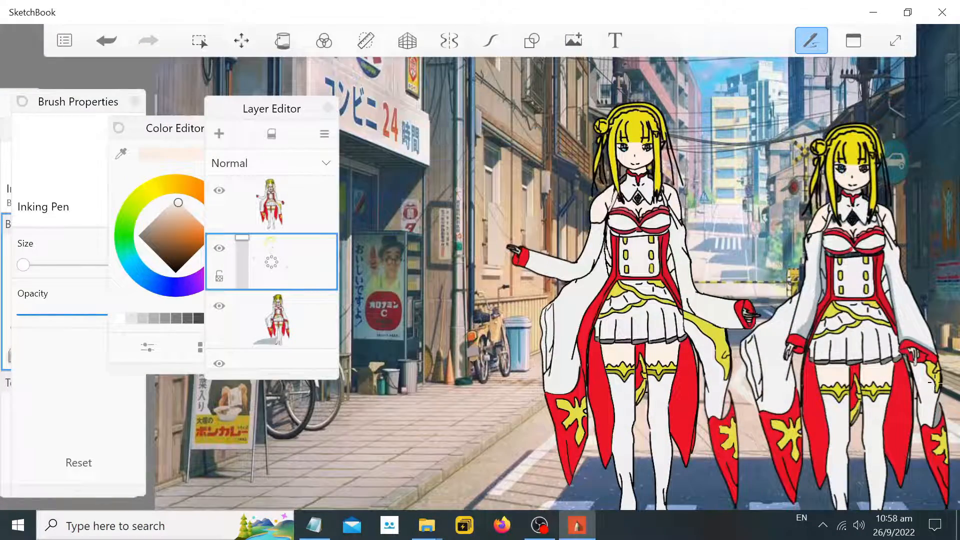
pyautogui.scroll(-1, 937, 385)
pyautogui.scroll(-3, 937, 387)
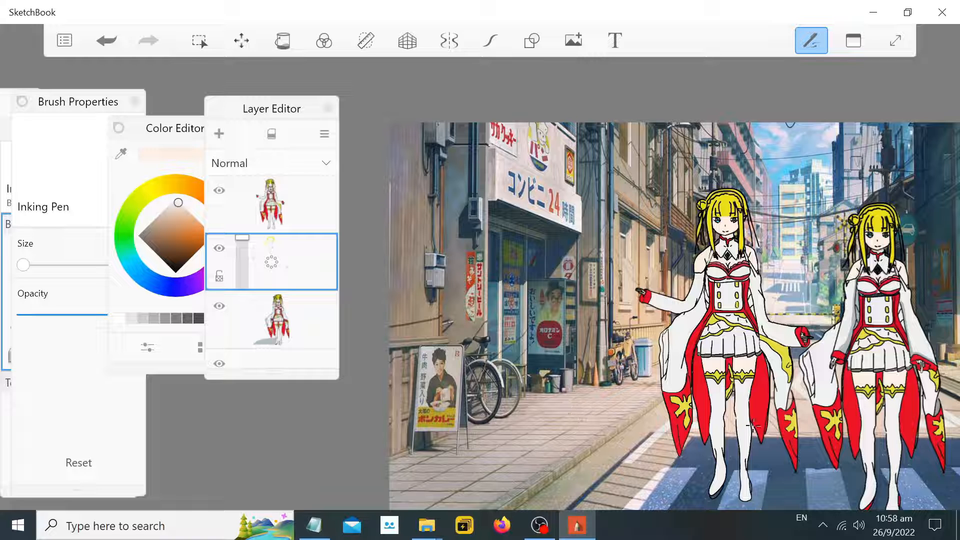
# Switch to Notepad and add the note "Time for some shadow"
pyautogui.click(315, 527)
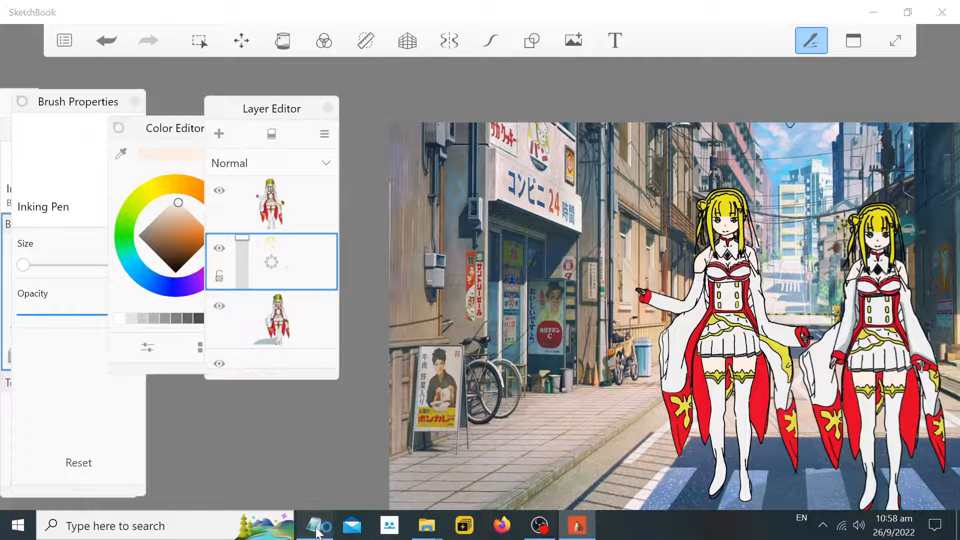
pyautogui.press('Return')
pyautogui.press('Return')
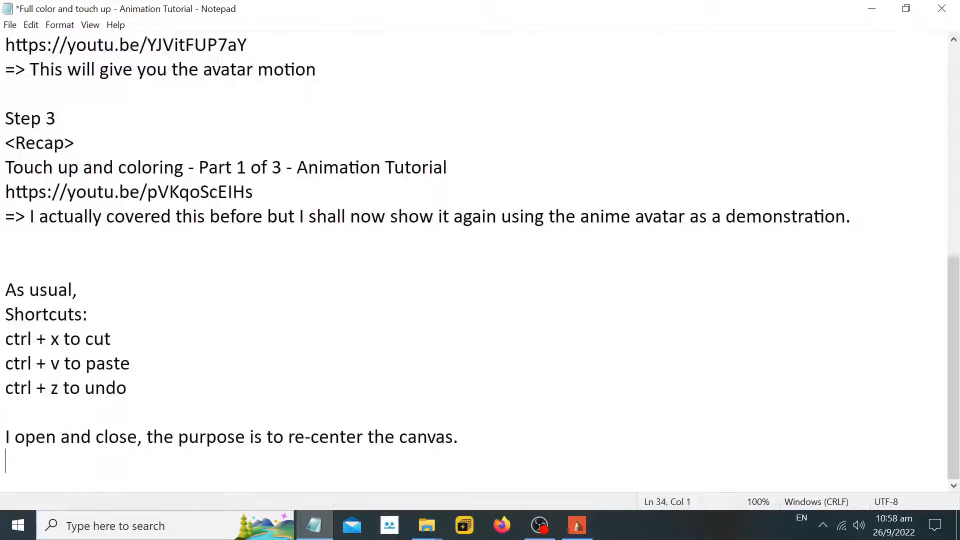
pyautogui.write('Time for some shadow')
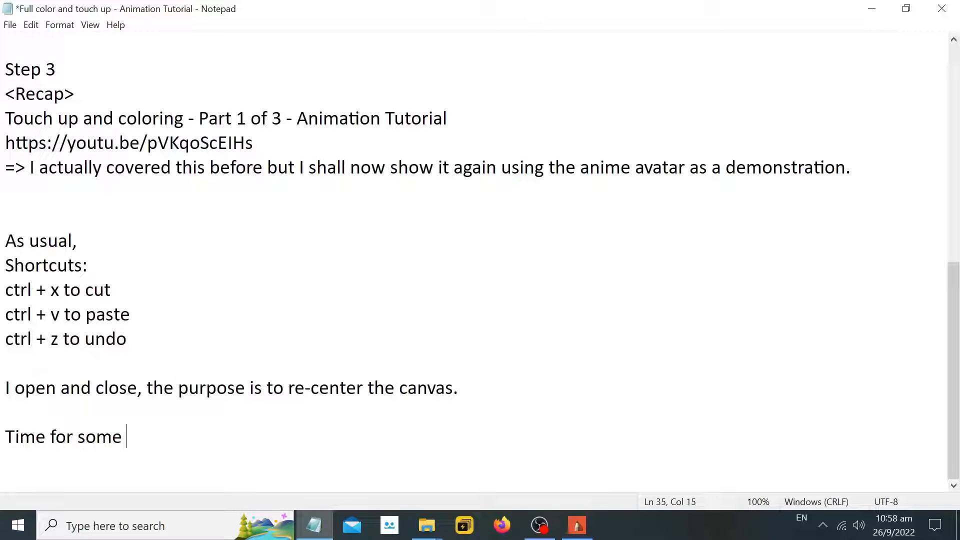
# Return to SketchBook and sample a gray color from the canvas with the eyedropper
pyautogui.click(872, 8)
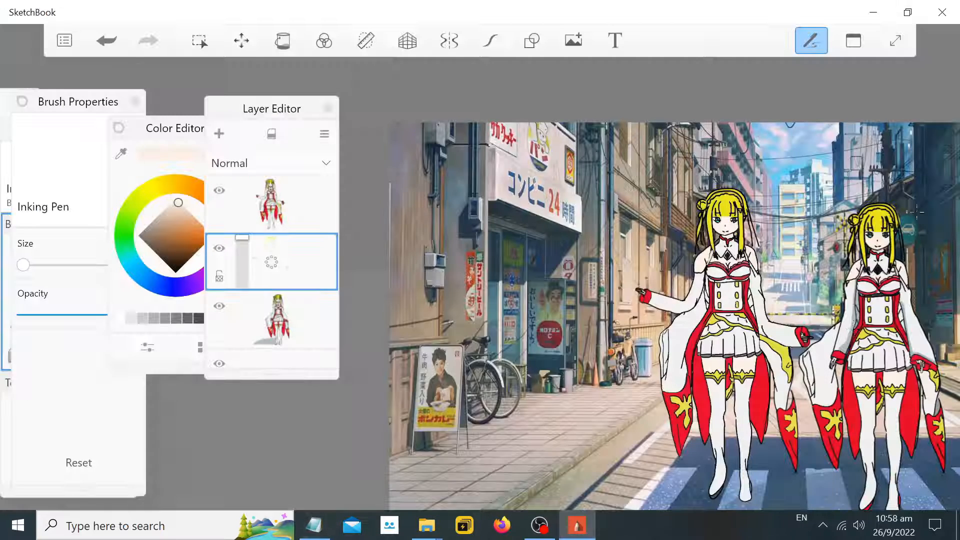
pyautogui.scroll(5, 875, 328)
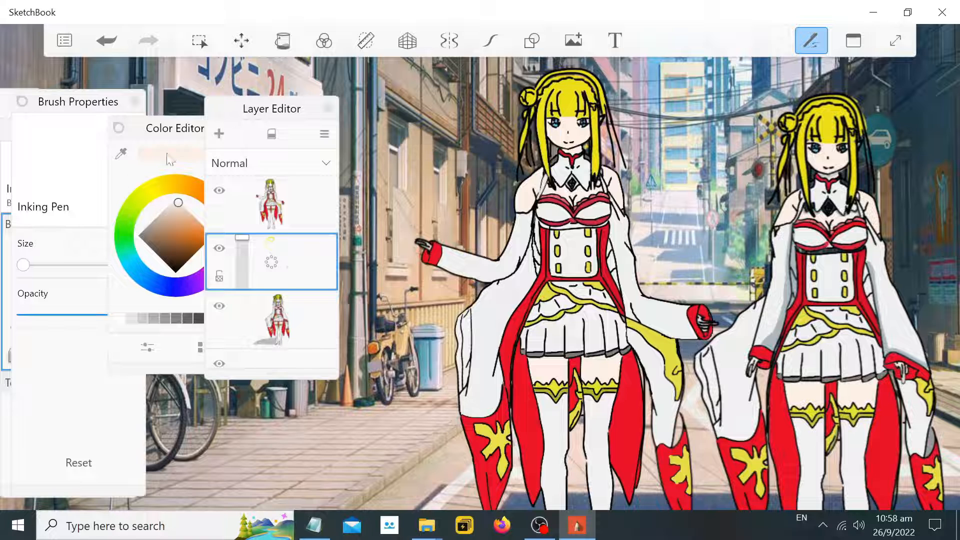
pyautogui.click(169, 136)
pyautogui.click(122, 154)
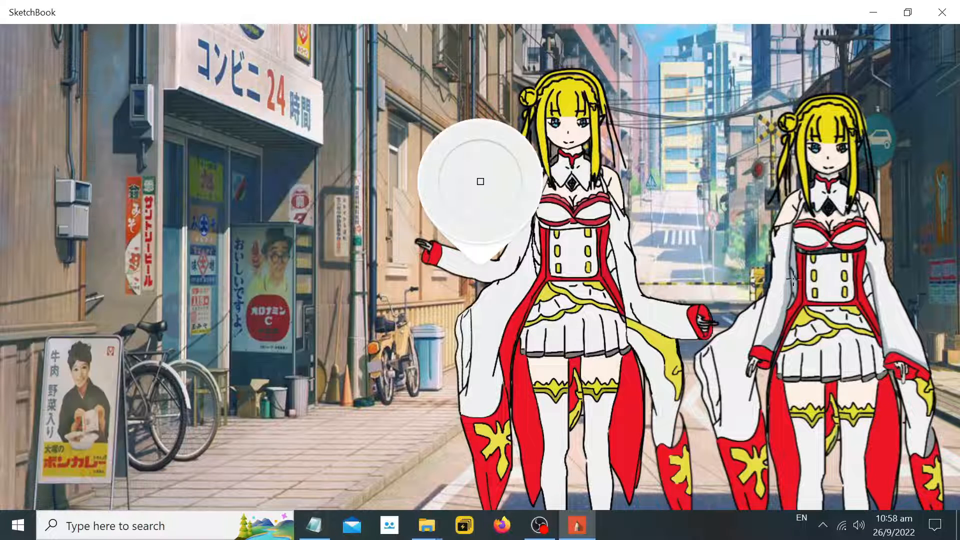
pyautogui.click(795, 283)
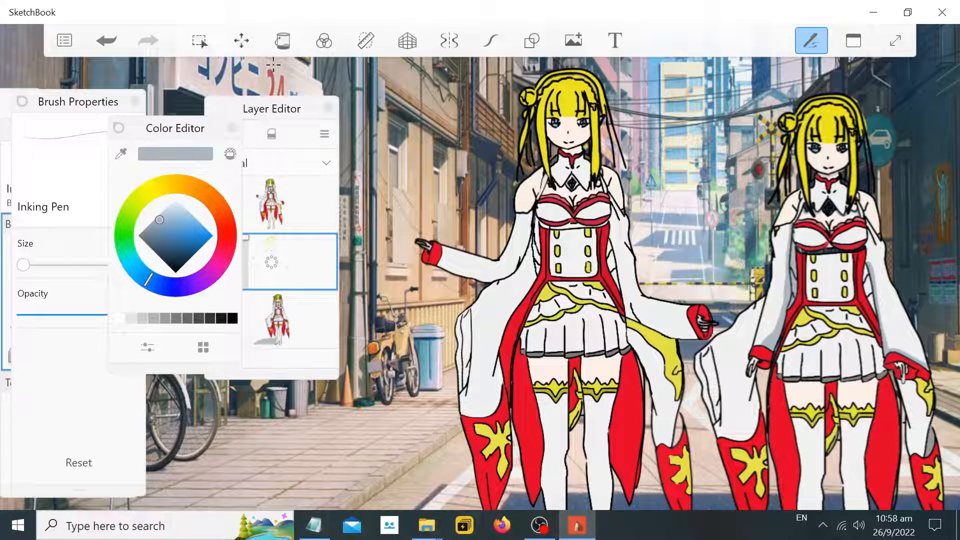
pyautogui.moveTo(179, 128)
pyautogui.mouseDown()
pyautogui.moveTo(240, 122)
pyautogui.moveTo(228, 119)
pyautogui.mouseUp()
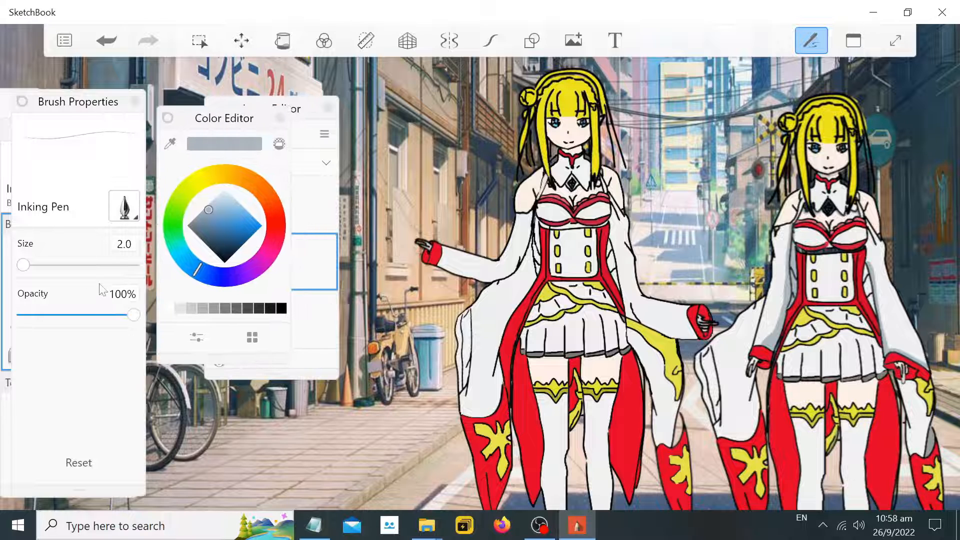
# Set the brush size to 3.4 and opacity to 78%, and turn on Predictive Stroke
pyautogui.moveTo(24, 264); pyautogui.dragTo(36, 265)
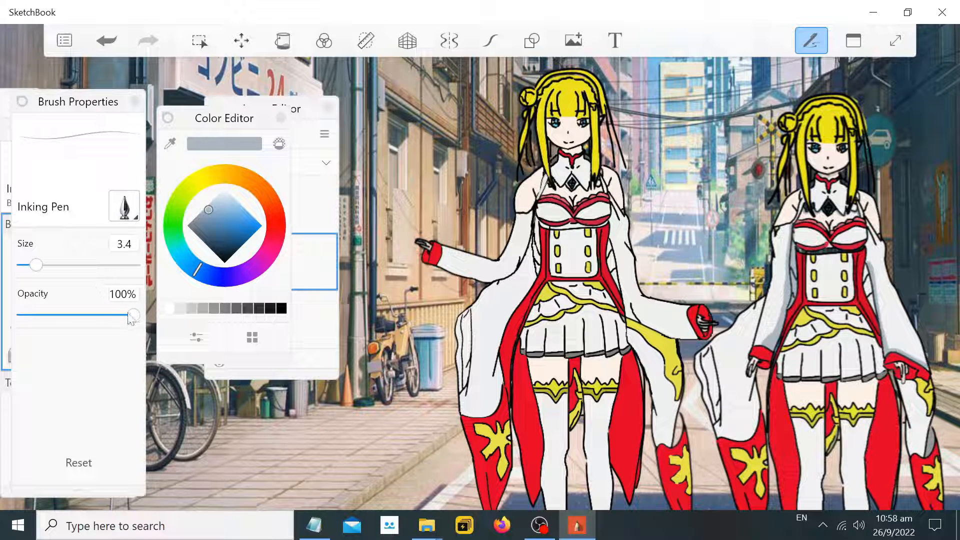
pyautogui.moveTo(129, 316); pyautogui.dragTo(112, 323)
pyautogui.scroll(3, 518, 289)
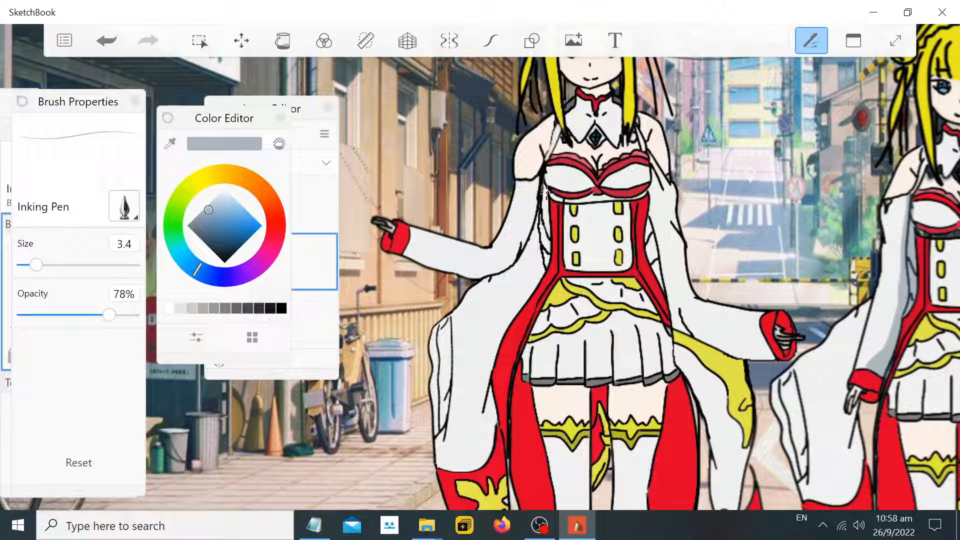
pyautogui.click(493, 48)
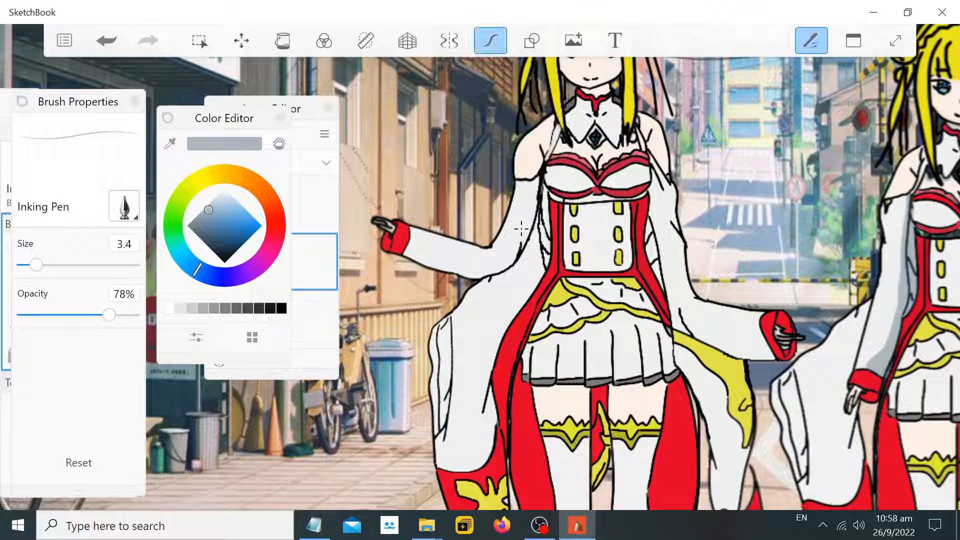
# Add a new empty layer and arrange it at the top of the layer stack
pyautogui.click(296, 109)
pyautogui.click(219, 134)
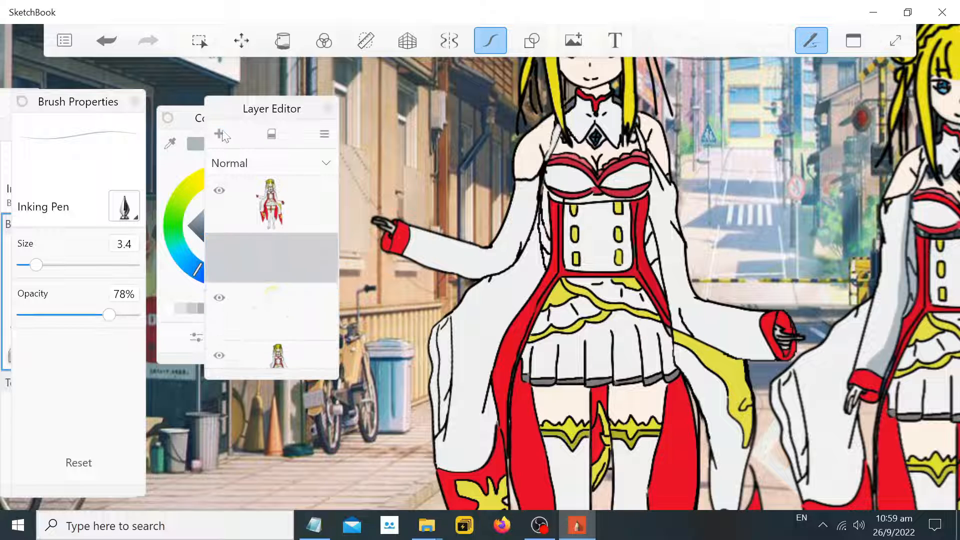
pyautogui.click(305, 207)
pyautogui.moveTo(309, 252)
pyautogui.mouseDown()
pyautogui.moveTo(304, 199)
pyautogui.moveTo(307, 252)
pyautogui.mouseUp()
pyautogui.moveTo(545, 194)
pyautogui.mouseDown()
pyautogui.moveTo(546, 246)
pyautogui.moveTo(543, 192)
pyautogui.mouseUp()
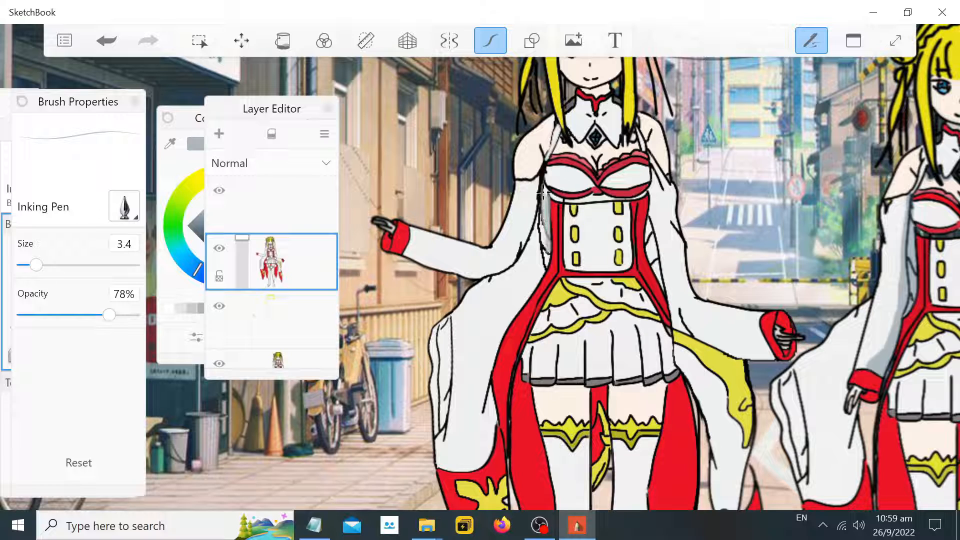
pyautogui.scroll(-3, 709, 205)
pyautogui.scroll(3, 868, 209)
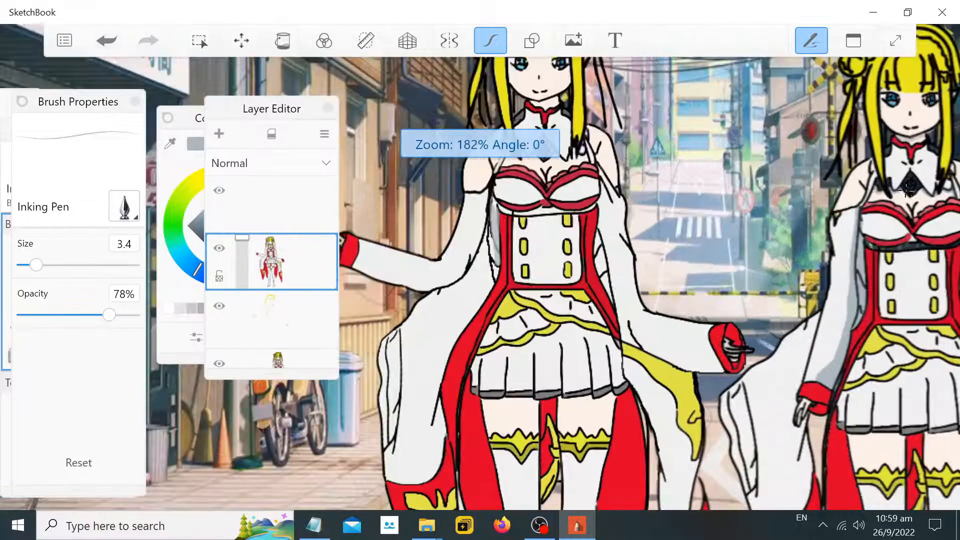
pyautogui.hotkey('ctrl', 'z')
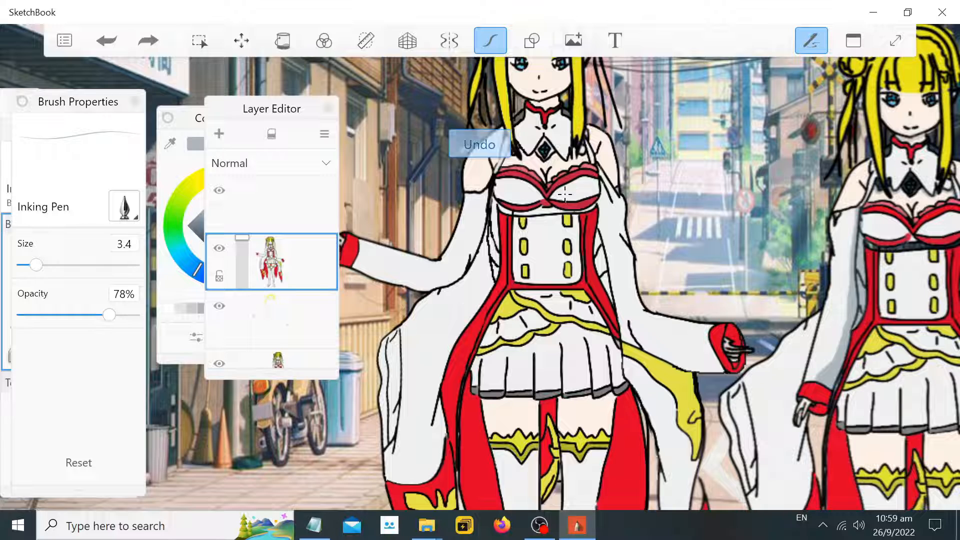
# Set the brush size to 5.5 and the opacity to 58%
pyautogui.click(45, 266)
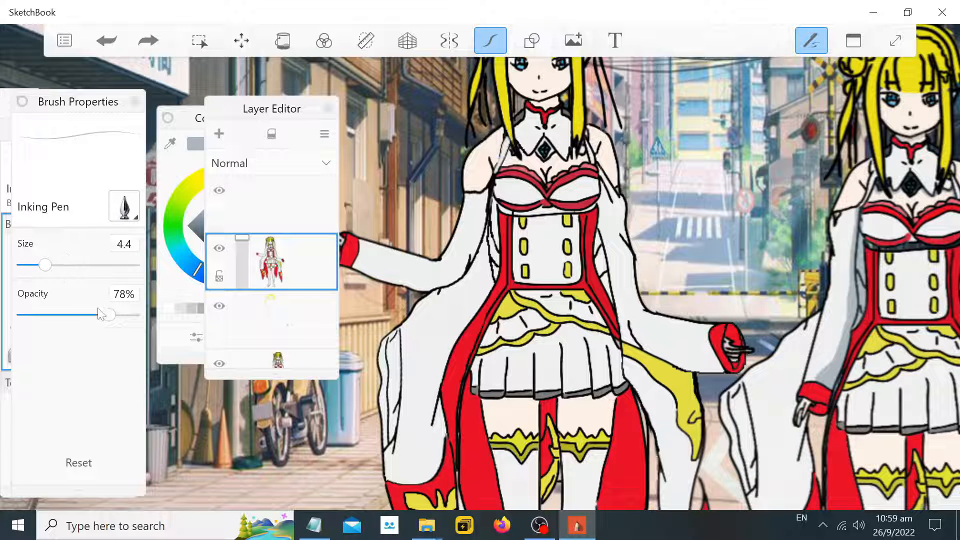
pyautogui.moveTo(106, 315); pyautogui.dragTo(116, 321)
pyautogui.moveTo(494, 217)
pyautogui.mouseDown()
pyautogui.moveTo(492, 275)
pyautogui.moveTo(484, 230)
pyautogui.moveTo(488, 251)
pyautogui.mouseUp()
pyautogui.hotkey('ctrl', 'z')
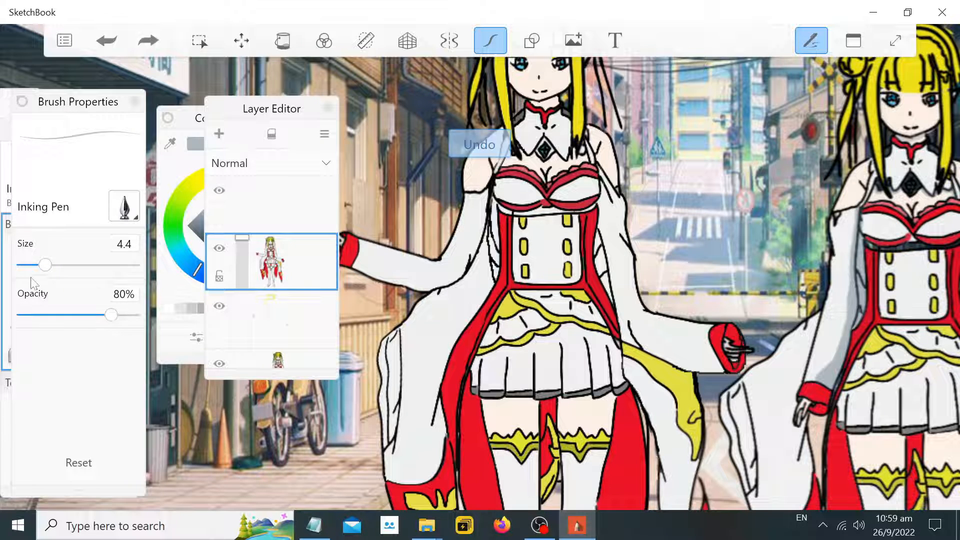
pyautogui.moveTo(111, 315); pyautogui.dragTo(87, 317)
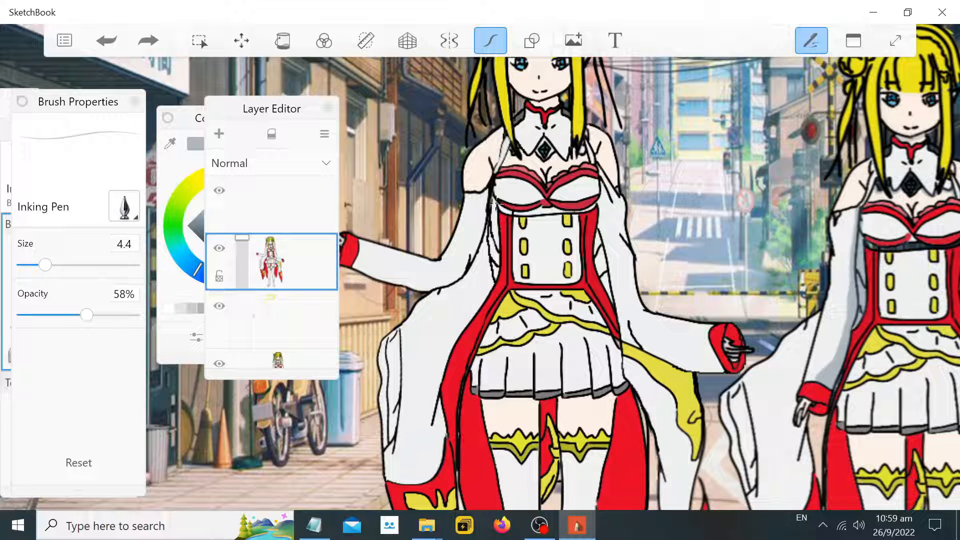
pyautogui.moveTo(493, 209)
pyautogui.mouseDown()
pyautogui.moveTo(492, 271)
pyautogui.moveTo(493, 210)
pyautogui.moveTo(493, 271)
pyautogui.moveTo(498, 226)
pyautogui.moveTo(492, 250)
pyautogui.mouseUp()
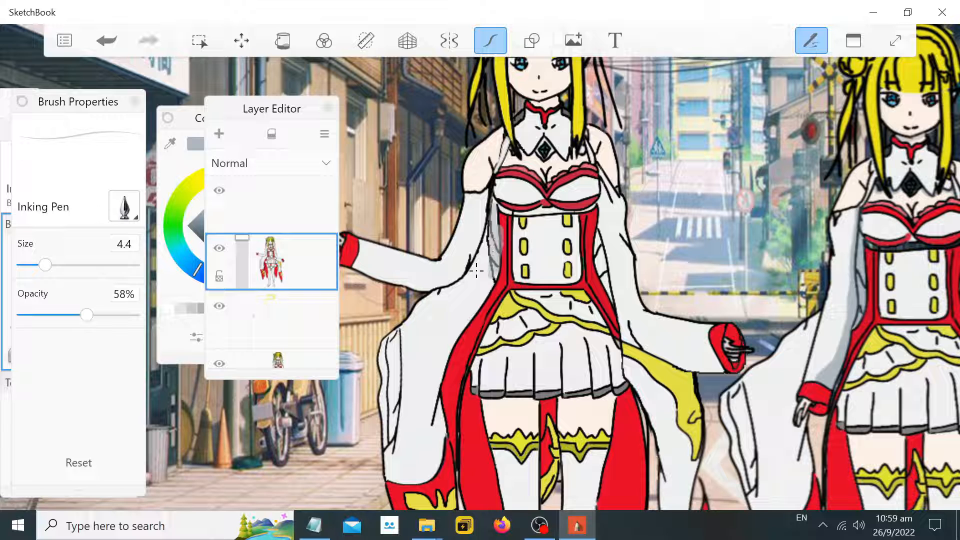
pyautogui.hotkey('ctrl', 'z')
pyautogui.moveTo(45, 265); pyautogui.dragTo(57, 266)
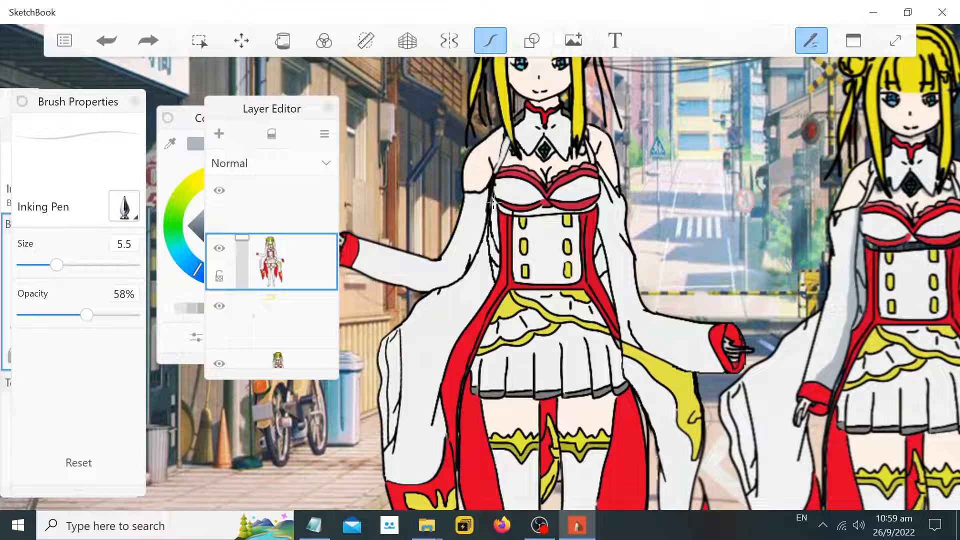
# Try painting gray shadow strokes along the first character's bodice and skirt
pyautogui.moveTo(492, 204)
pyautogui.mouseDown()
pyautogui.moveTo(493, 277)
pyautogui.moveTo(490, 228)
pyautogui.moveTo(484, 289)
pyautogui.moveTo(488, 269)
pyautogui.moveTo(488, 283)
pyautogui.moveTo(451, 337)
pyautogui.moveTo(437, 383)
pyautogui.moveTo(490, 268)
pyautogui.mouseUp()
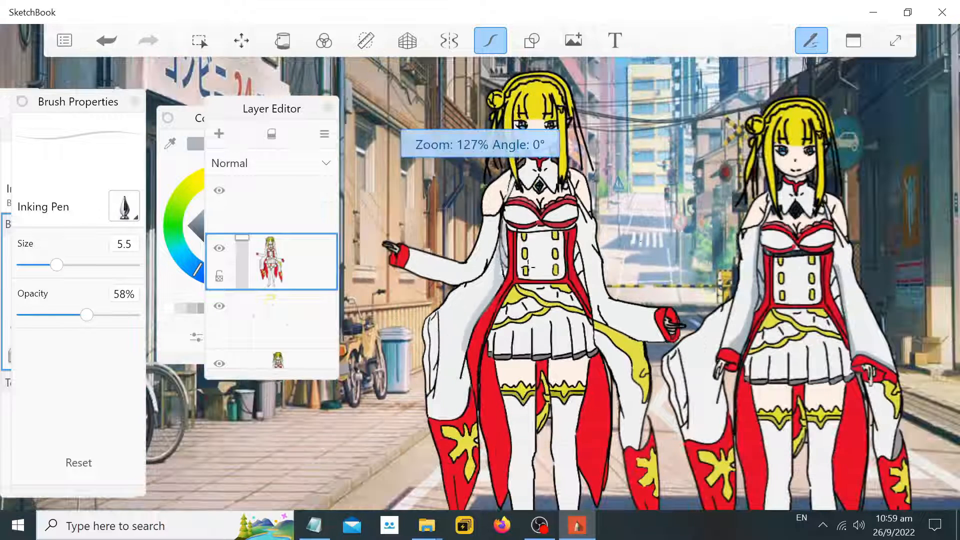
pyautogui.scroll(-3, 555, 254)
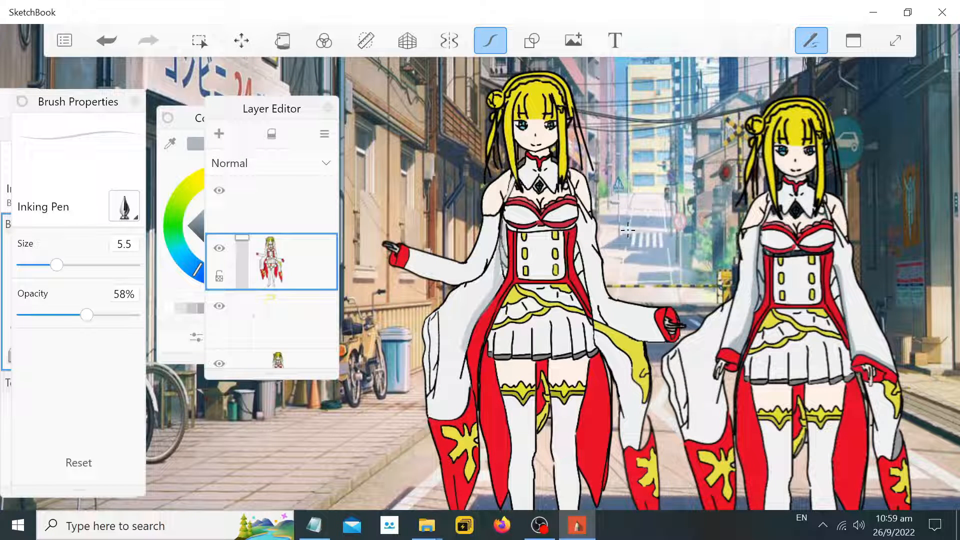
pyautogui.scroll(3, 579, 240)
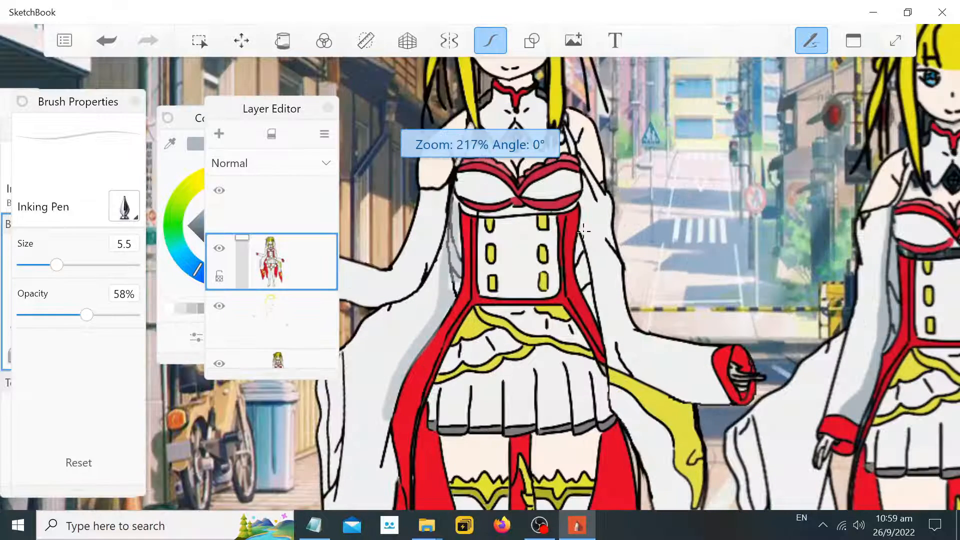
pyautogui.moveTo(581, 233)
pyautogui.mouseDown()
pyautogui.moveTo(606, 353)
pyautogui.moveTo(616, 353)
pyautogui.mouseUp()
pyautogui.hotkey('ctrl', 'z')
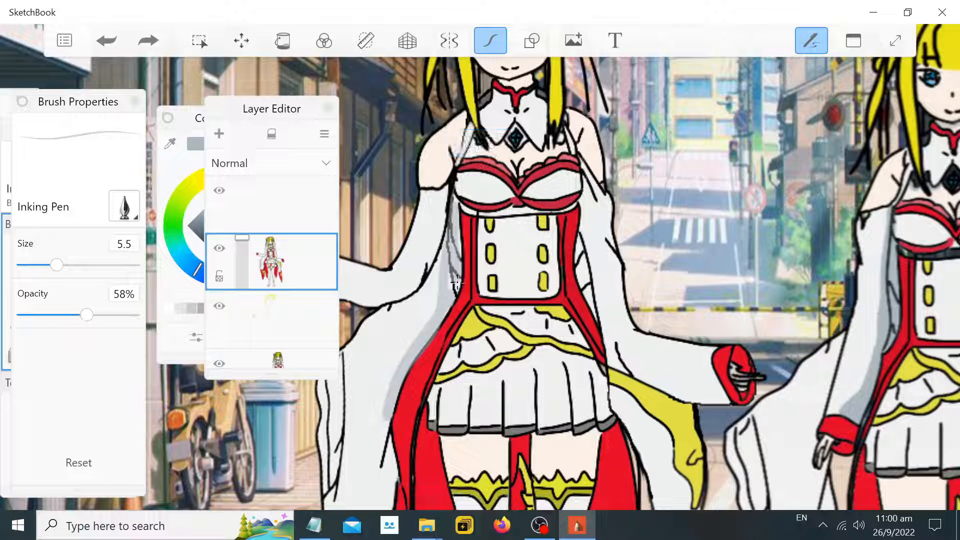
pyautogui.moveTo(449, 282)
pyautogui.mouseDown()
pyautogui.moveTo(449, 268)
pyautogui.moveTo(453, 283)
pyautogui.mouseUp()
pyautogui.hotkey('ctrl', 'z')
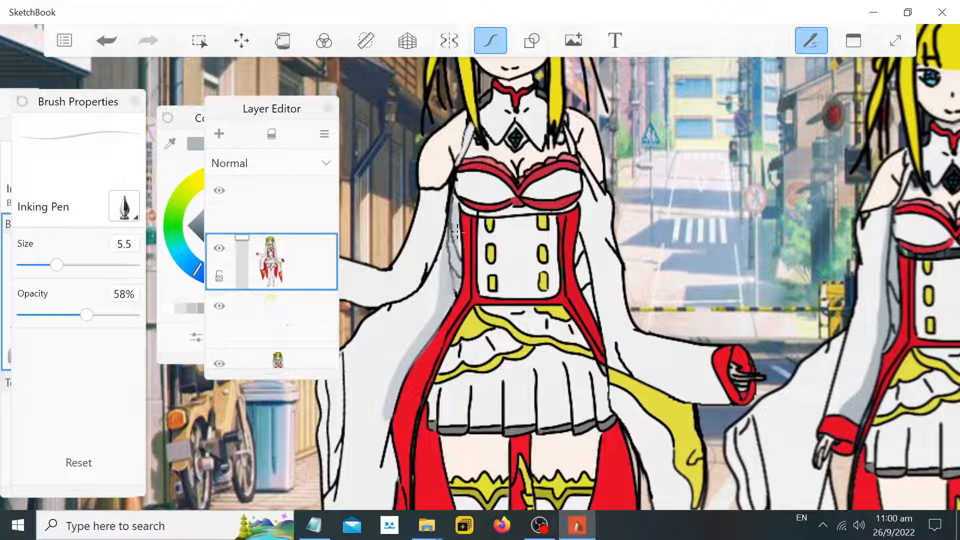
pyautogui.moveTo(457, 231); pyautogui.dragTo(457, 251)
pyautogui.hotkey('ctrl', 'z')
pyautogui.hotkey('ctrl', 'z')
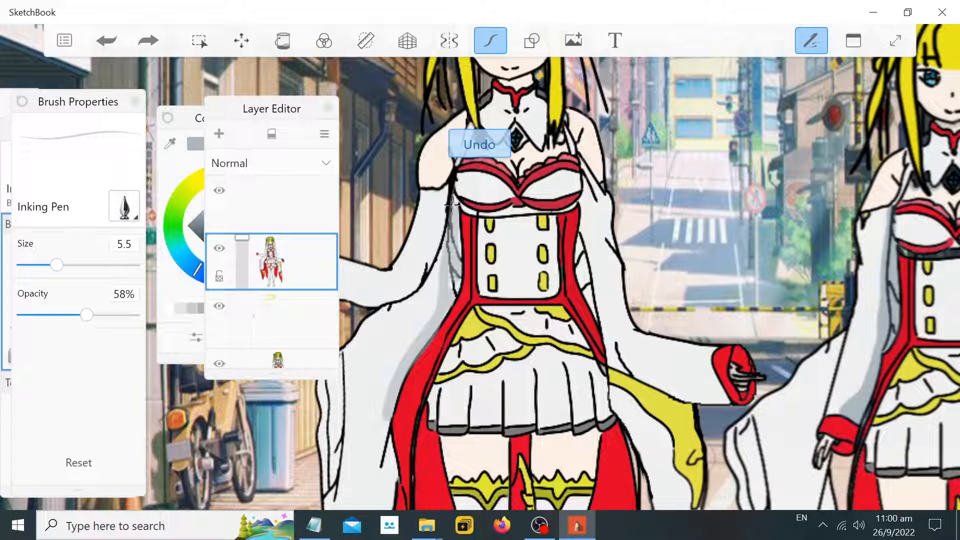
# Paint a gray shadow stroke down the left edge of the first character's white bodice
pyautogui.moveTo(454, 205); pyautogui.dragTo(455, 283)
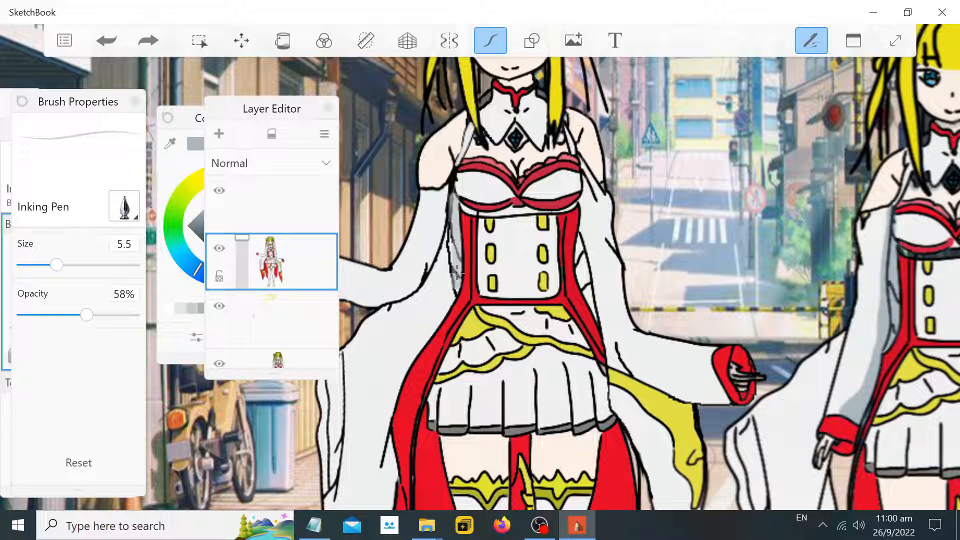
pyautogui.moveTo(451, 238)
pyautogui.mouseDown()
pyautogui.moveTo(455, 290)
pyautogui.moveTo(446, 244)
pyautogui.mouseUp()
pyautogui.moveTo(448, 277)
pyautogui.mouseDown()
pyautogui.moveTo(450, 306)
pyautogui.moveTo(417, 334)
pyautogui.moveTo(400, 374)
pyautogui.moveTo(459, 284)
pyautogui.mouseUp()
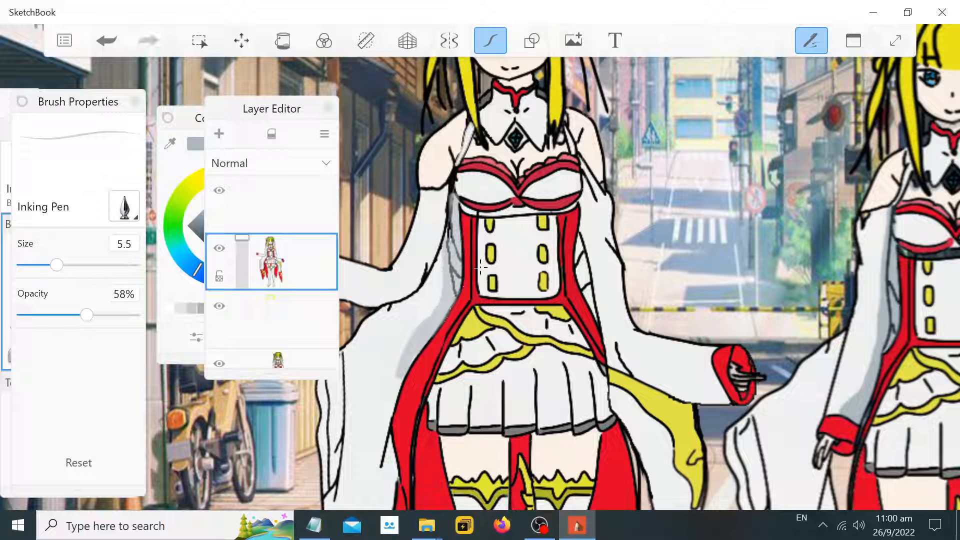
# Try to paint a shadow down the right side of the first character's bodice
pyautogui.scroll(-5, 883, 244)
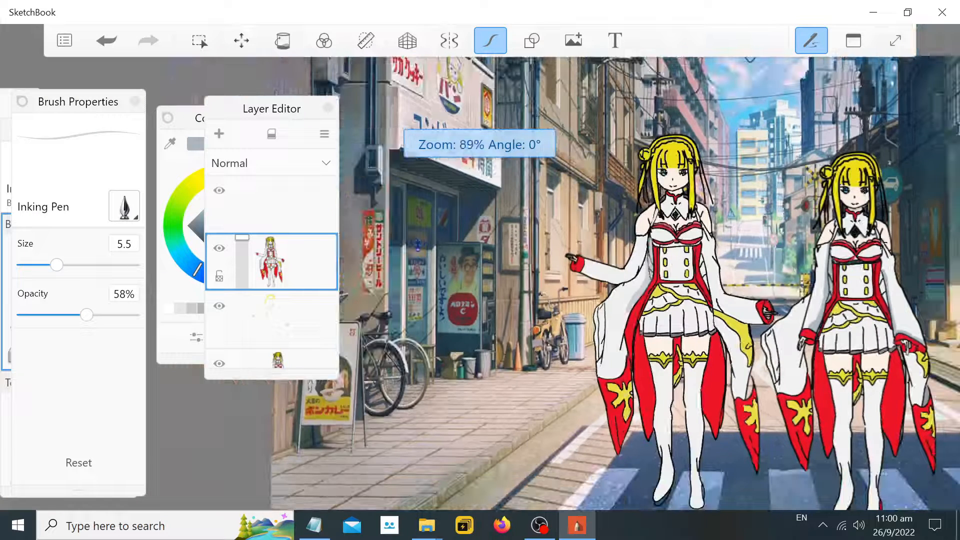
pyautogui.scroll(3, 899, 270)
pyautogui.scroll(1, 562, 237)
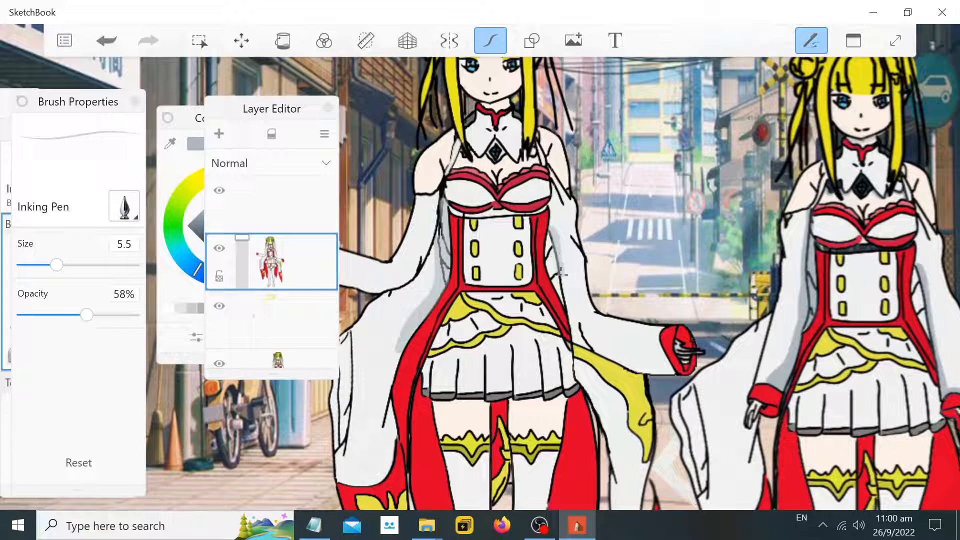
pyautogui.moveTo(561, 290); pyautogui.dragTo(569, 329)
pyautogui.hotkey('ctrl', 'z')
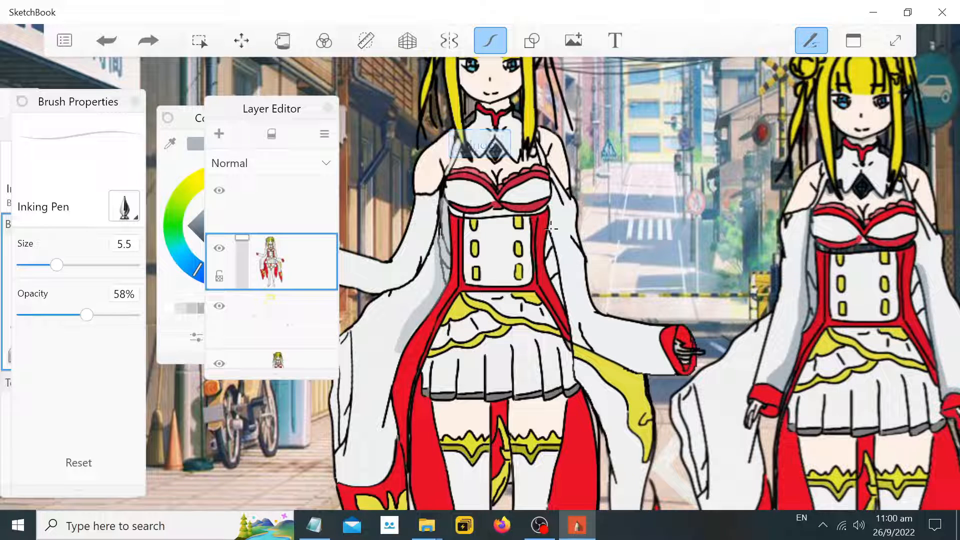
pyautogui.moveTo(564, 274)
pyautogui.mouseDown()
pyautogui.moveTo(572, 327)
pyautogui.moveTo(591, 347)
pyautogui.mouseUp()
pyautogui.scroll(-2, 867, 349)
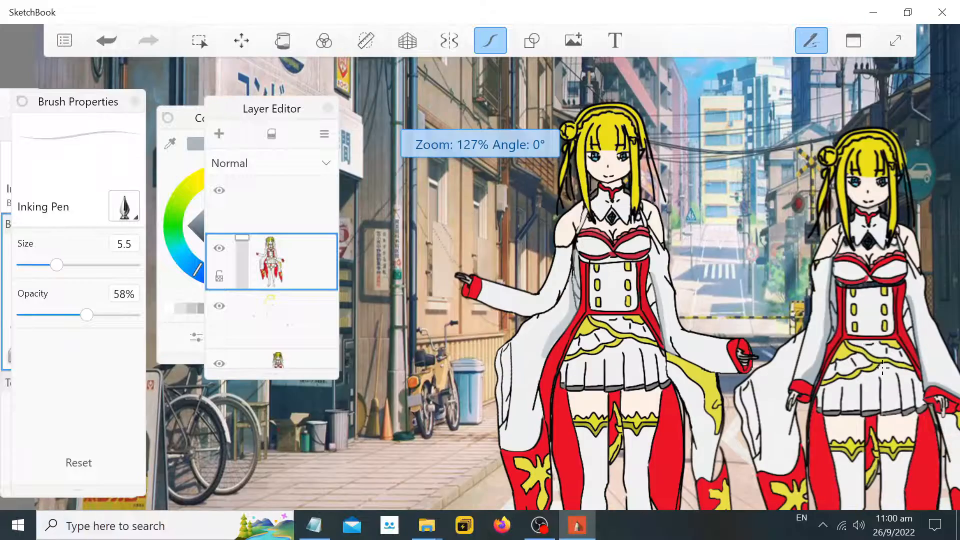
pyautogui.scroll(-3, 902, 343)
pyautogui.scroll(6, 539, 370)
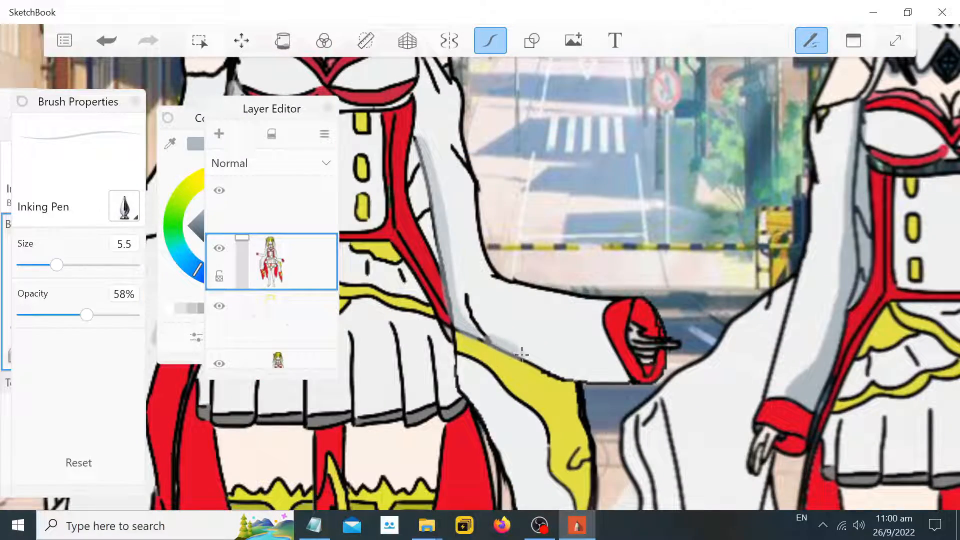
pyautogui.hotkey('ctrl', 'z')
# Paint a gray shadow beneath the first character's outstretched right sleeve
pyautogui.moveTo(491, 340)
pyautogui.mouseDown()
pyautogui.moveTo(530, 359)
pyautogui.moveTo(503, 344)
pyautogui.moveTo(627, 378)
pyautogui.mouseUp()
pyautogui.hotkey('ctrl', 'z')
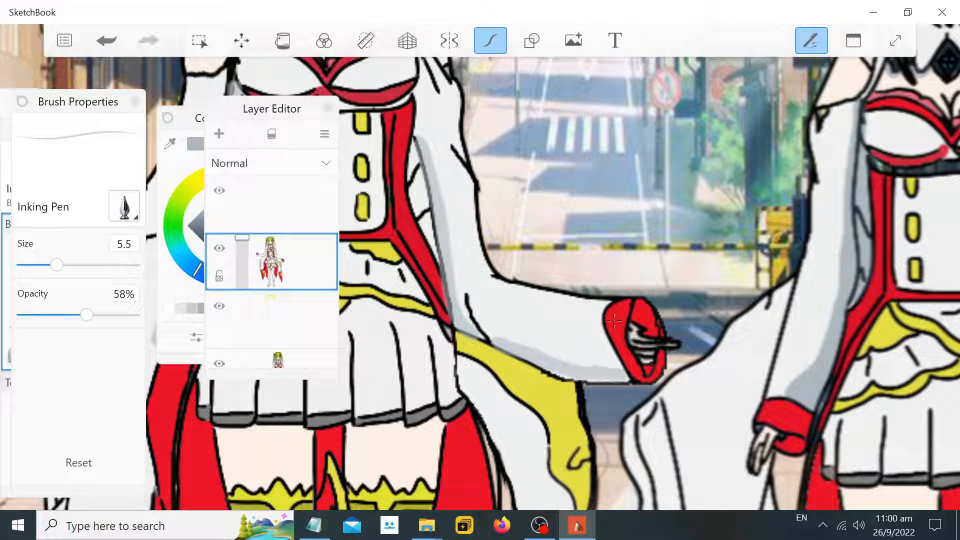
pyautogui.hotkey('ctrl', 'z')
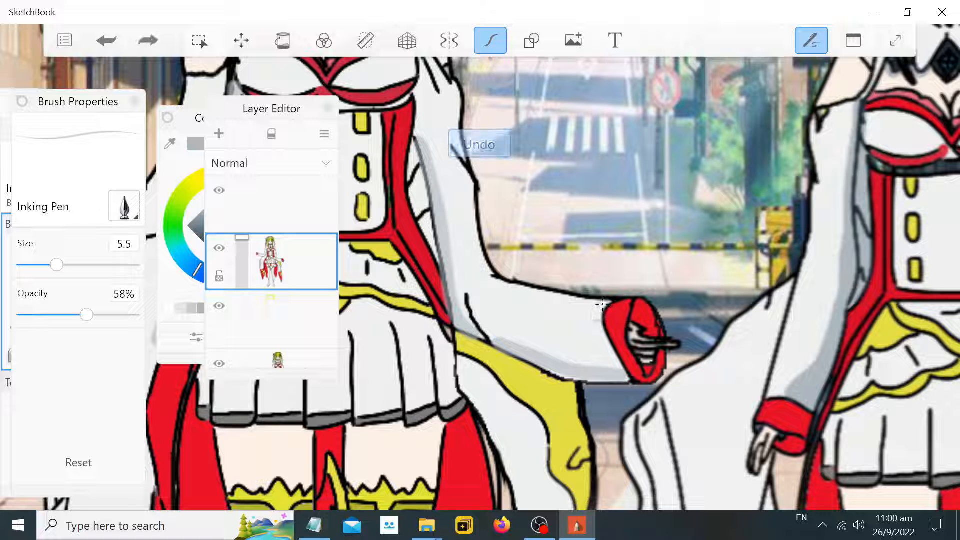
pyautogui.moveTo(594, 325); pyautogui.dragTo(622, 370)
pyautogui.scroll(-3, 726, 266)
pyautogui.scroll(-5, 726, 266)
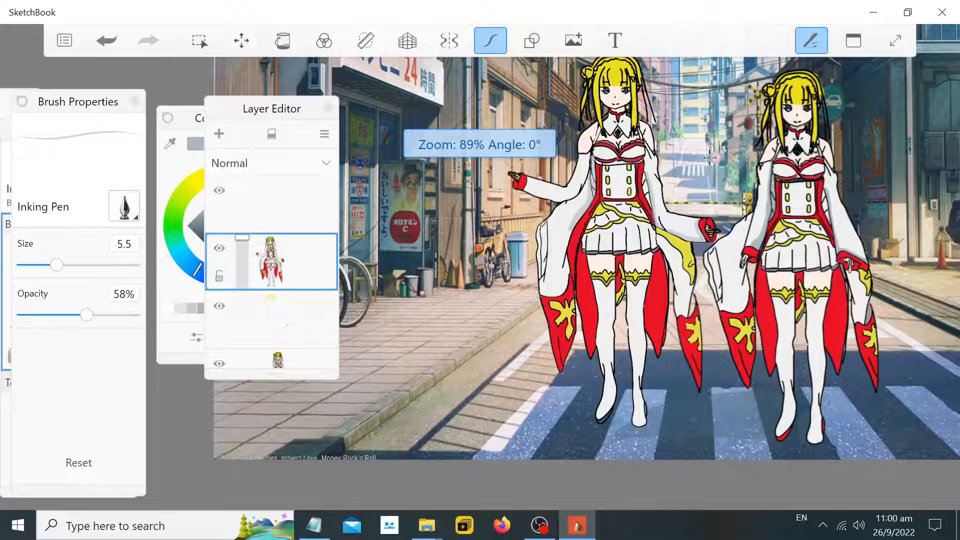
pyautogui.scroll(3, 632, 212)
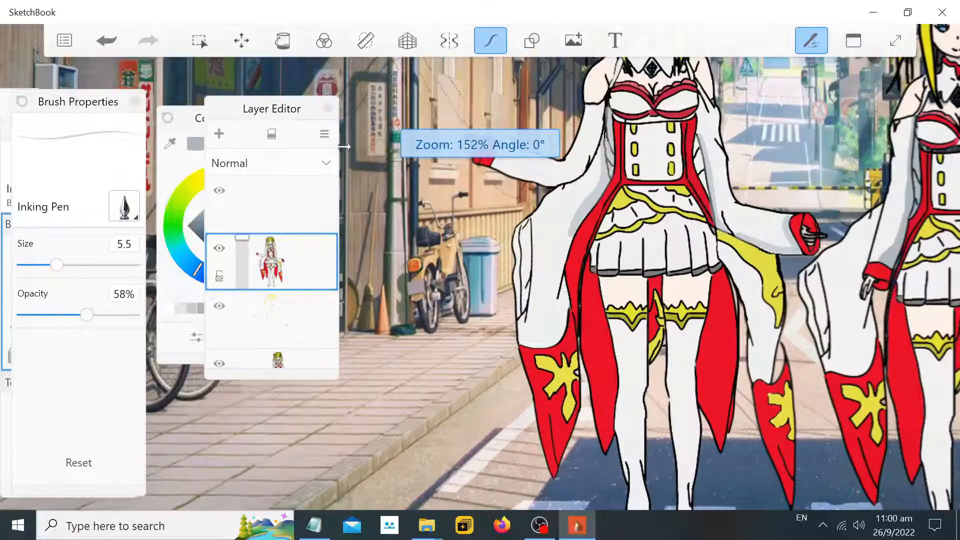
# Reduce the brush size to 2.0 and paint a thin shadow along the red panel beside the skirt
pyautogui.moveTo(56, 264); pyautogui.dragTo(23, 265)
pyautogui.scroll(3, 541, 226)
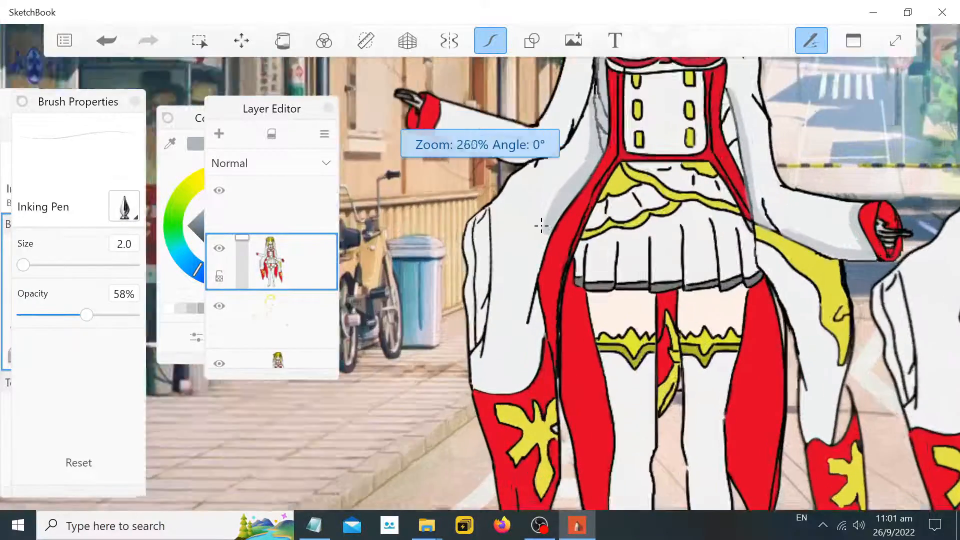
pyautogui.scroll(4, 541, 225)
pyautogui.moveTo(535, 230)
pyautogui.mouseDown()
pyautogui.moveTo(540, 258)
pyautogui.moveTo(535, 232)
pyautogui.moveTo(545, 247)
pyautogui.moveTo(558, 238)
pyautogui.moveTo(549, 243)
pyautogui.moveTo(547, 275)
pyautogui.moveTo(536, 251)
pyautogui.moveTo(542, 293)
pyautogui.moveTo(538, 295)
pyautogui.mouseUp()
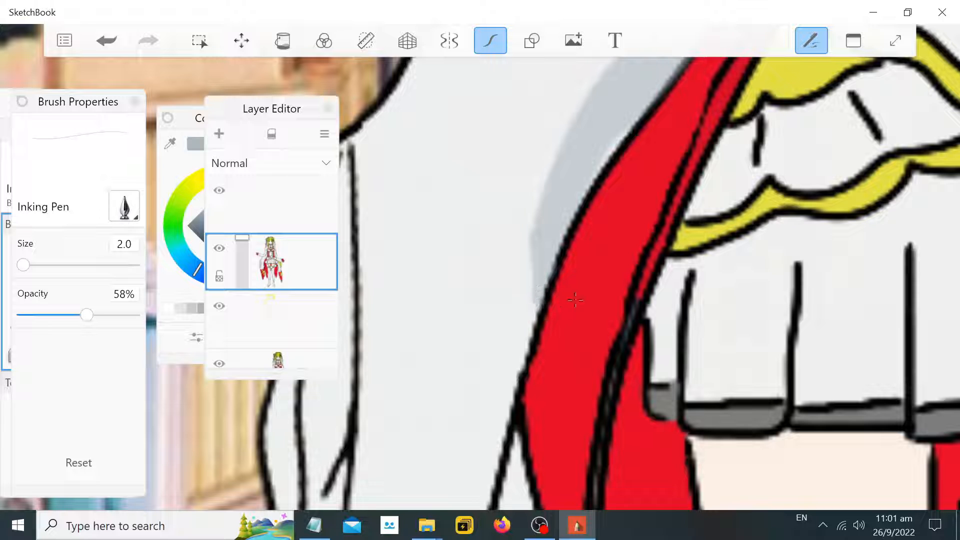
# Set the brush size to 2.4 and paint a shadow across the neck beneath the first character's chin
pyautogui.scroll(-10, 865, 142)
pyautogui.scroll(4, 924, 126)
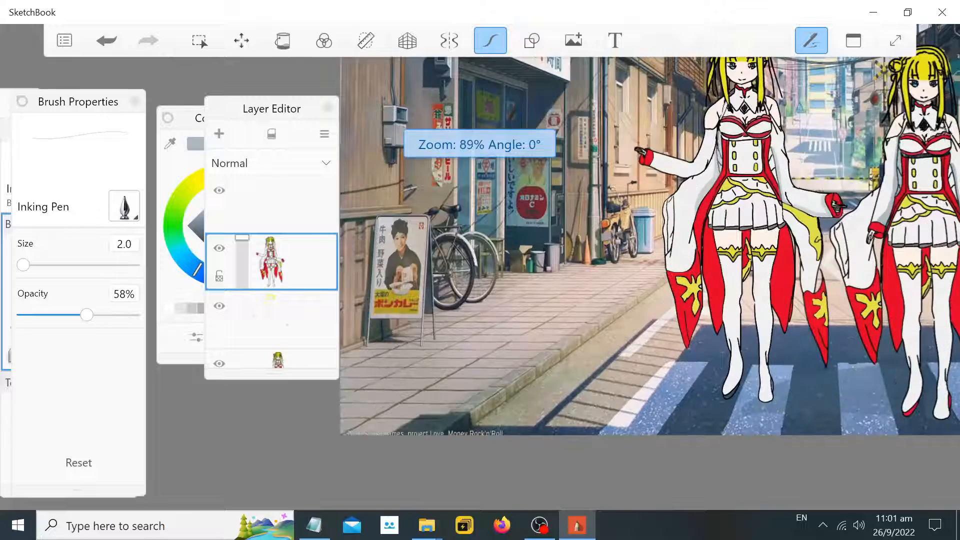
pyautogui.scroll(-3, 833, 90)
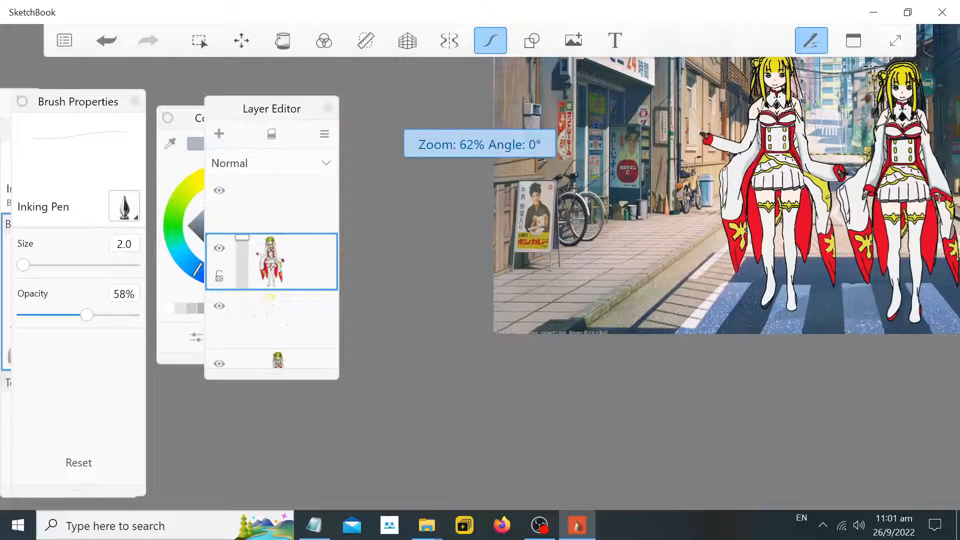
pyautogui.scroll(14, 835, 82)
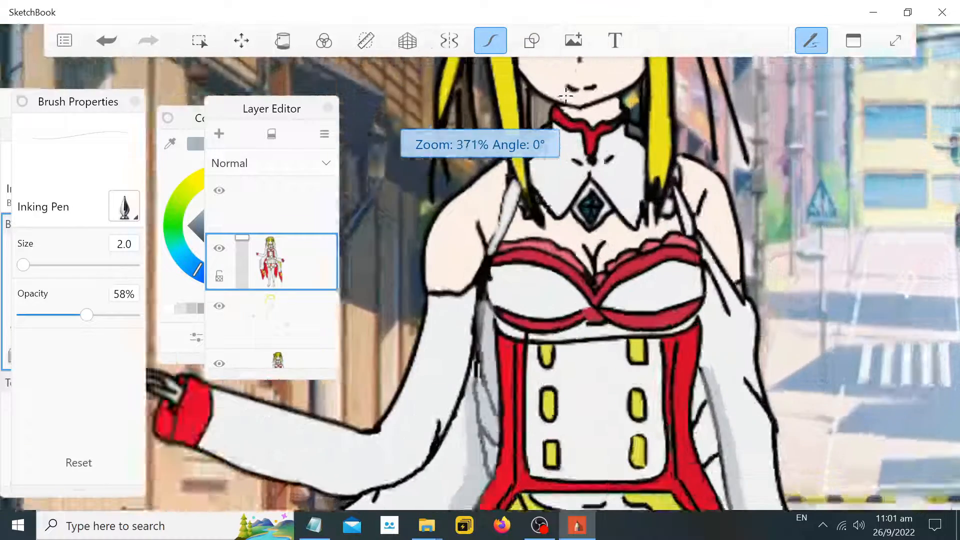
pyautogui.scroll(3, 565, 95)
pyautogui.scroll(4, 571, 115)
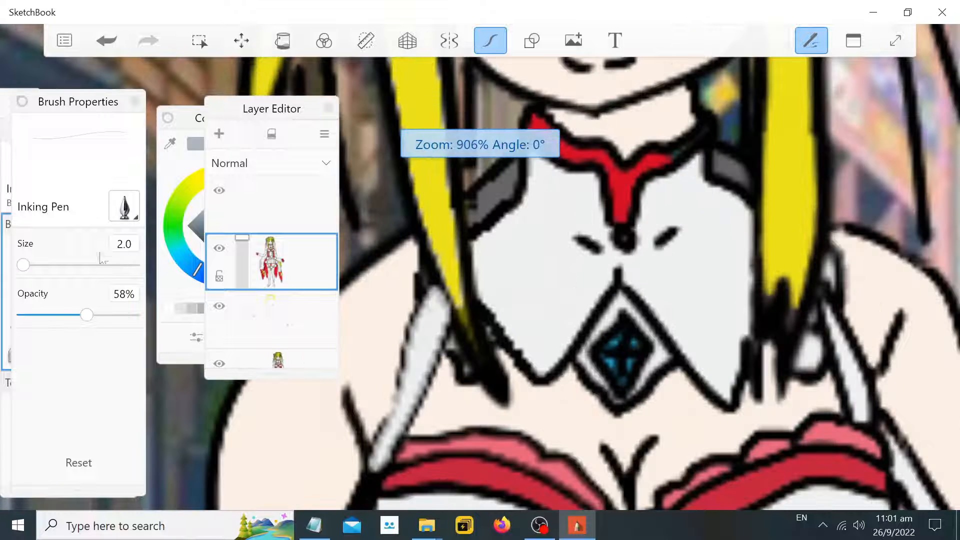
pyautogui.moveTo(23, 265); pyautogui.dragTo(29, 274)
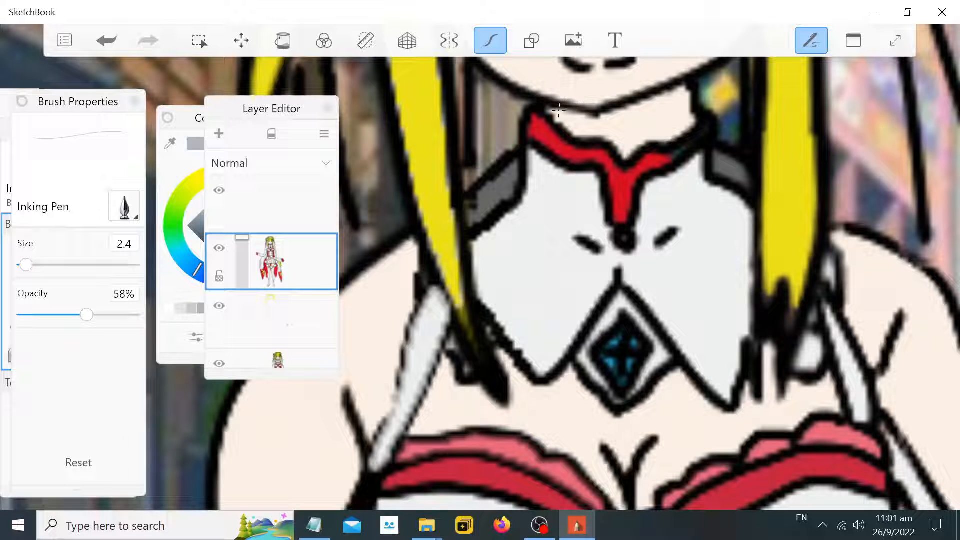
pyautogui.moveTo(558, 110)
pyautogui.mouseDown()
pyautogui.moveTo(576, 122)
pyautogui.moveTo(612, 120)
pyautogui.moveTo(684, 92)
pyautogui.mouseUp()
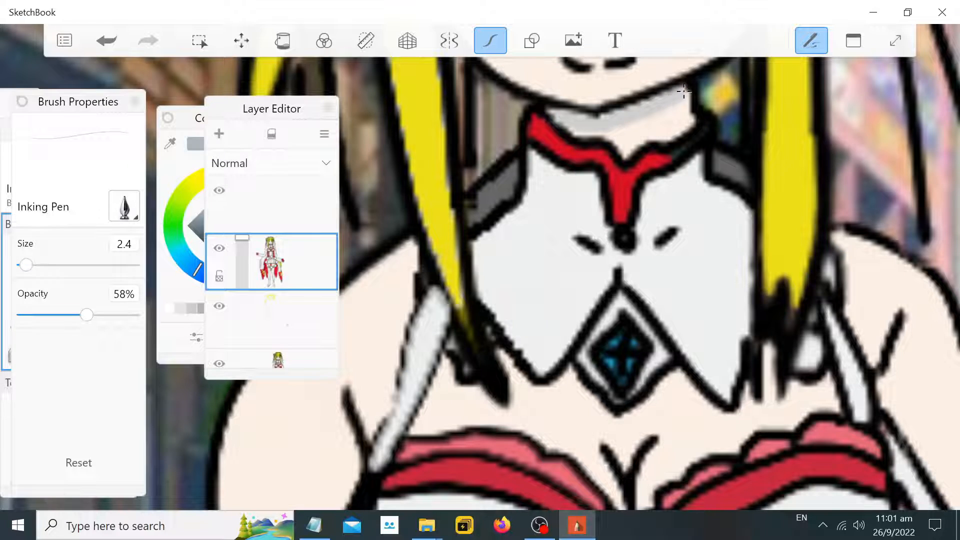
# Undo the last shadow stroke and select the layer below the character layer
pyautogui.scroll(-10, 748, 184)
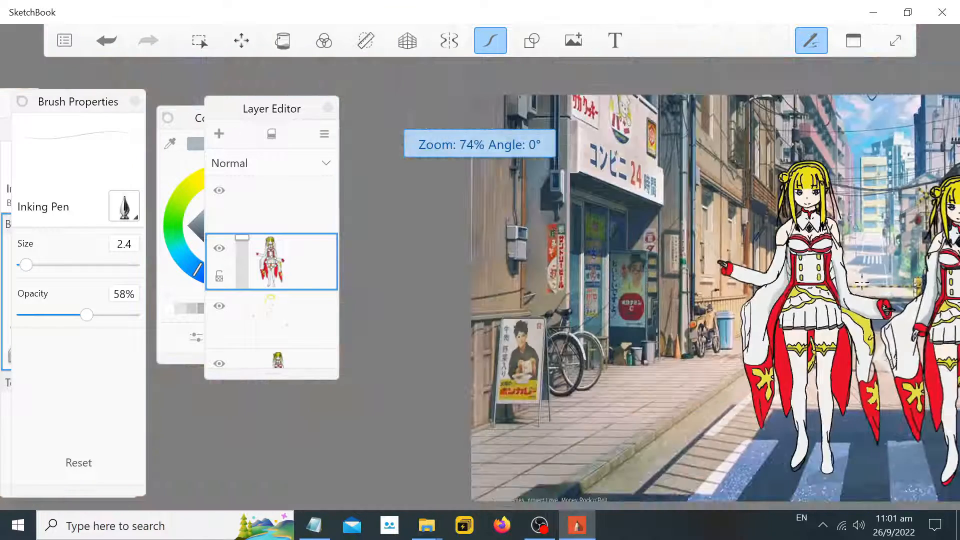
pyautogui.scroll(-5, 935, 359)
pyautogui.scroll(5, 935, 359)
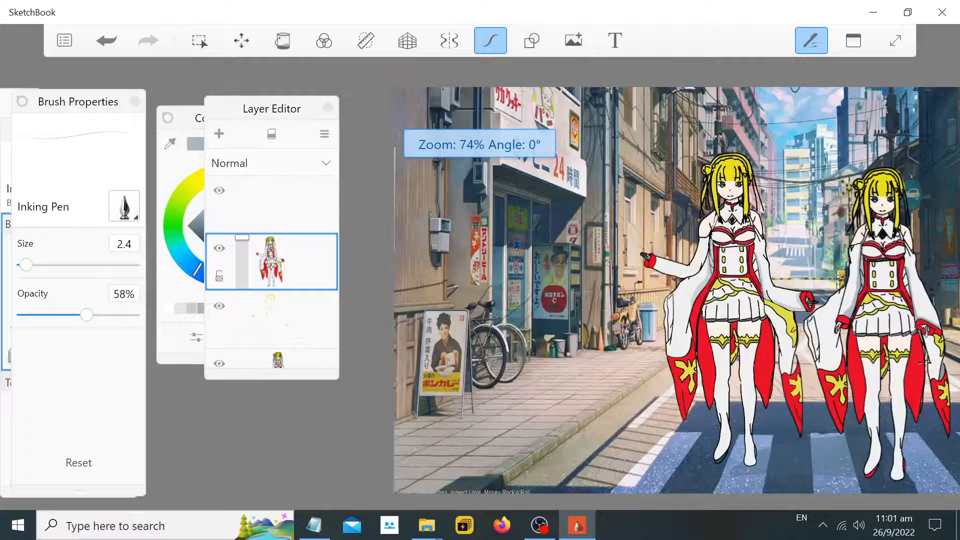
pyautogui.scroll(8, 751, 485)
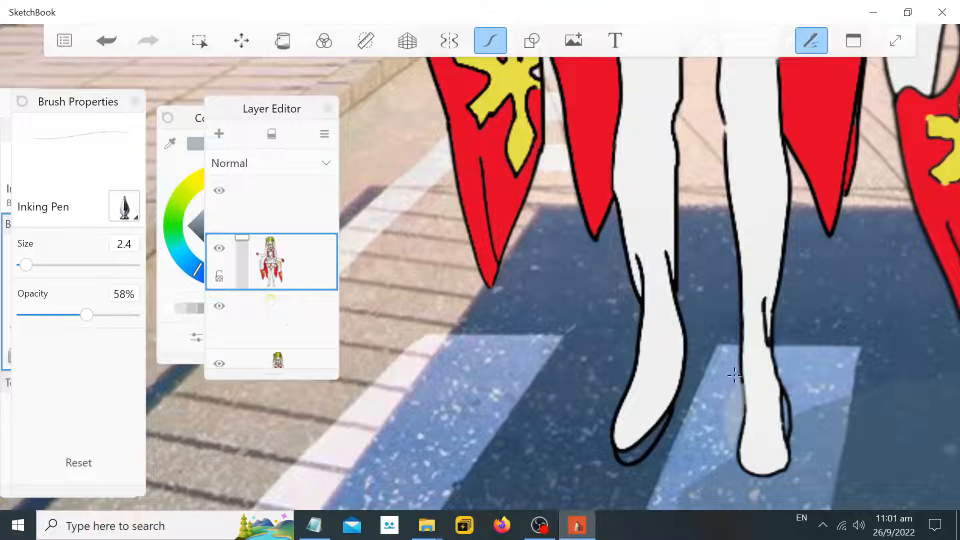
pyautogui.hotkey('ctrl', 'z')
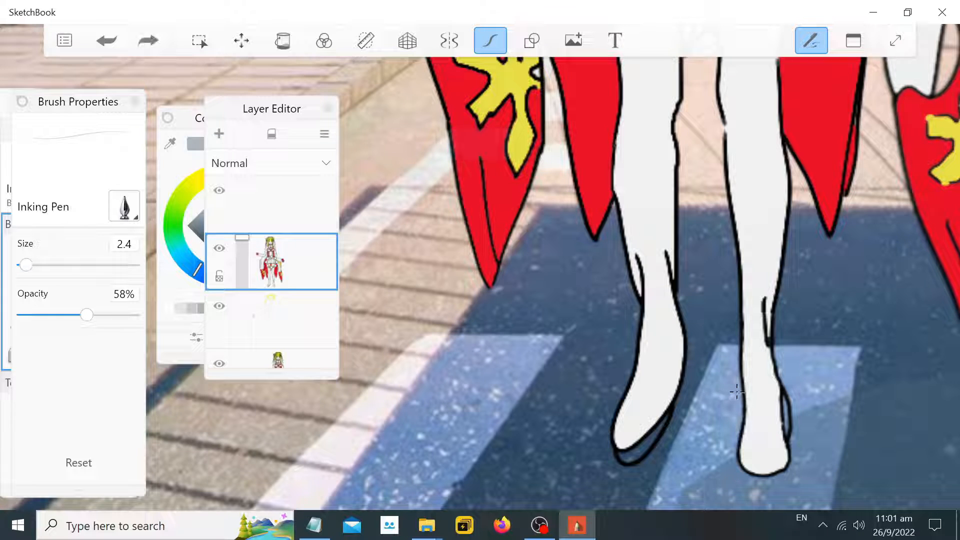
pyautogui.click(291, 325)
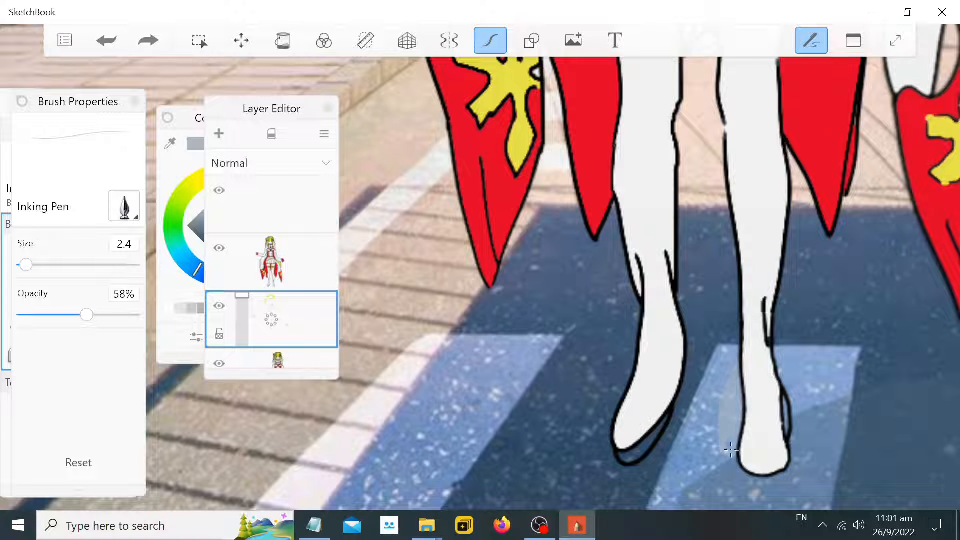
# Select the character layer and switch to the Fill tool
pyautogui.scroll(5, 730, 449)
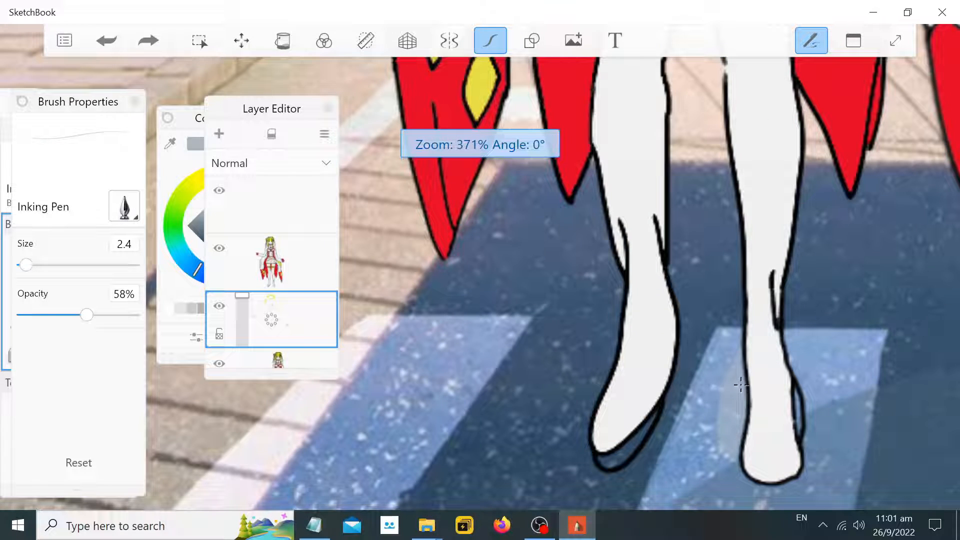
pyautogui.scroll(-4, 741, 384)
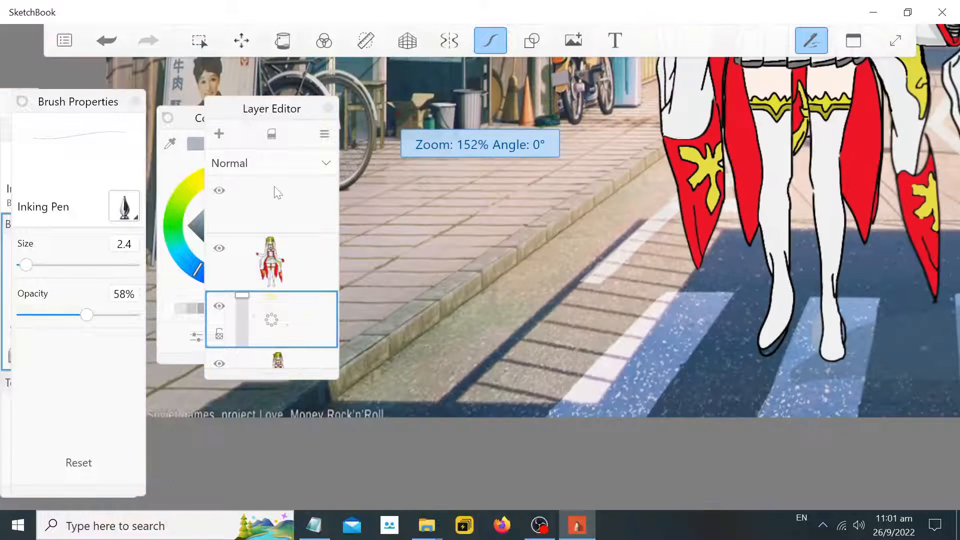
pyautogui.click(270, 258)
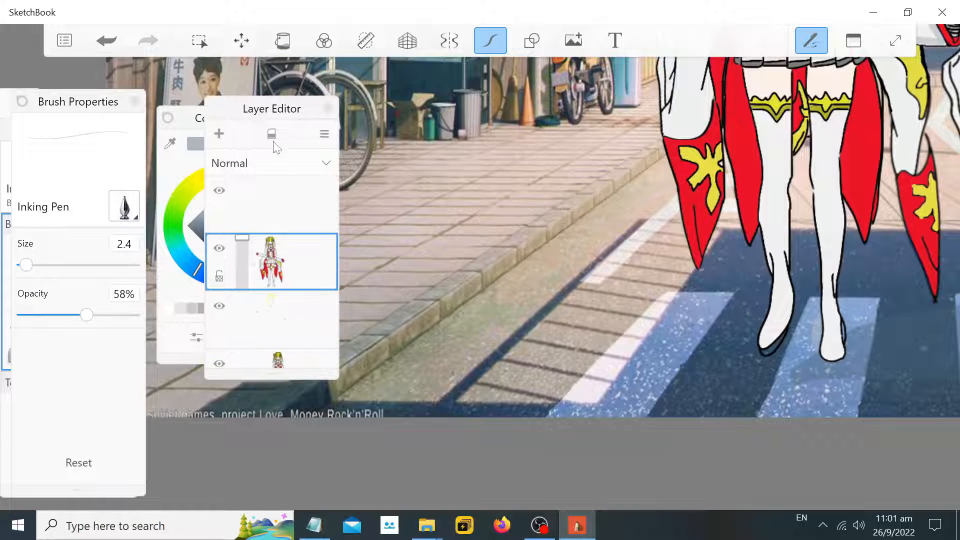
pyautogui.click(282, 40)
pyautogui.scroll(-10, 664, 307)
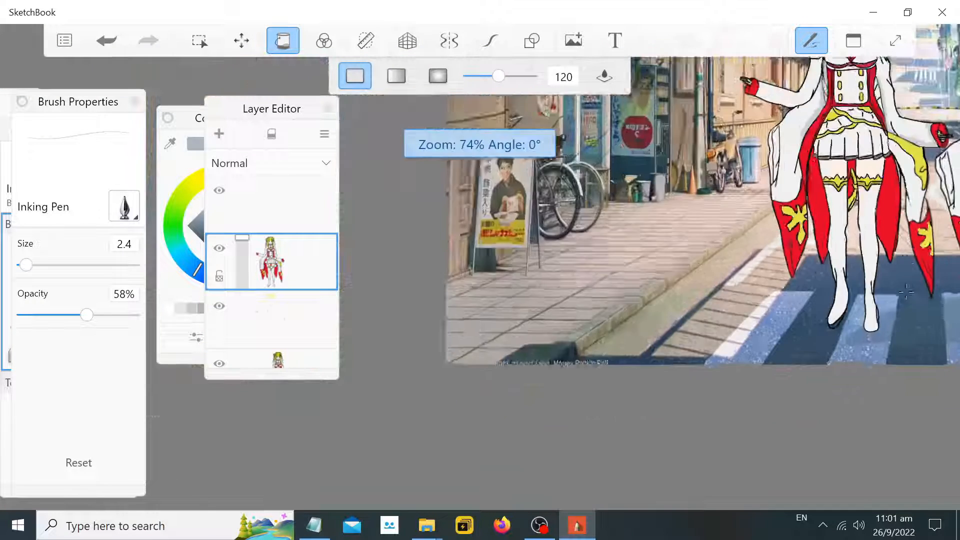
pyautogui.scroll(4, 665, 306)
pyautogui.scroll(6, 955, 235)
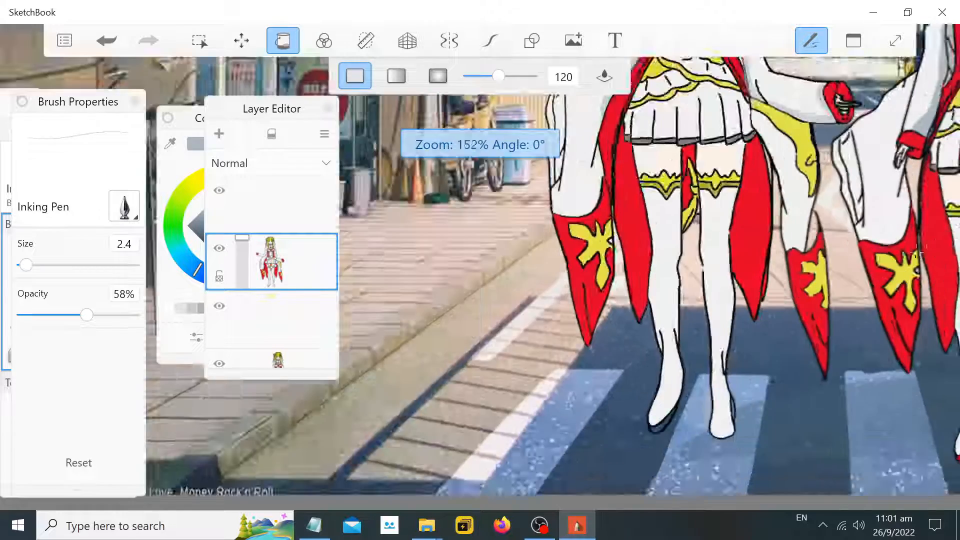
# Sample the red colour with the eyedropper and reselect the character layer in the Layer Editor
pyautogui.click(170, 144)
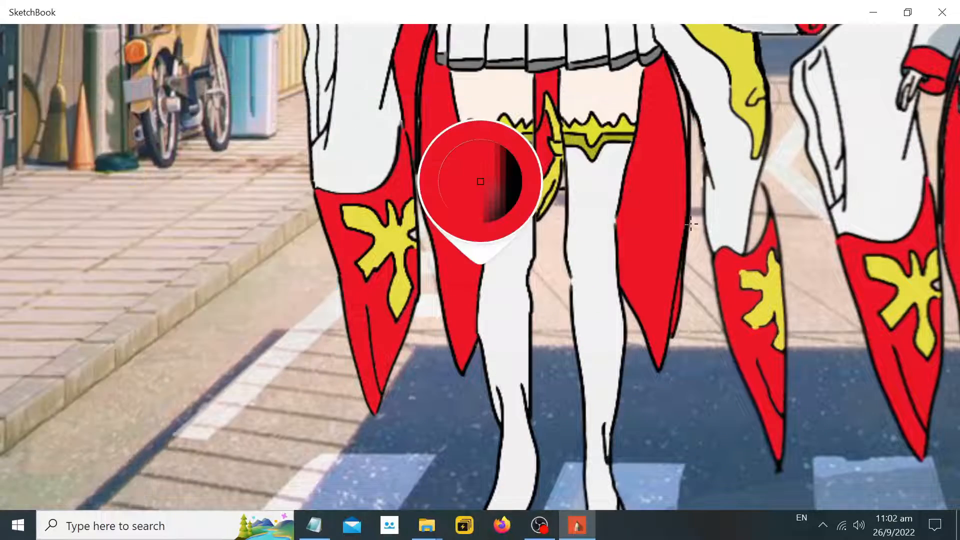
pyautogui.scroll(-8, 691, 223)
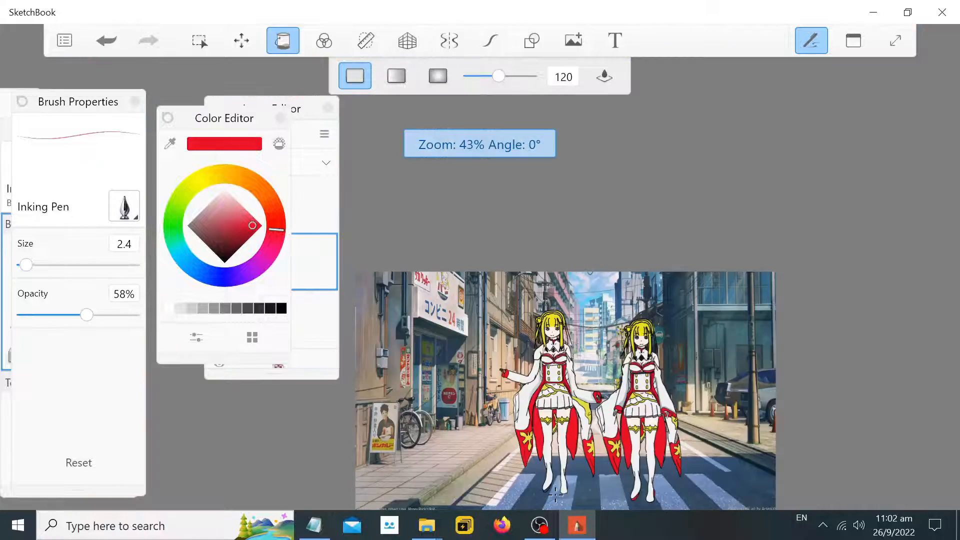
pyautogui.scroll(8, 554, 494)
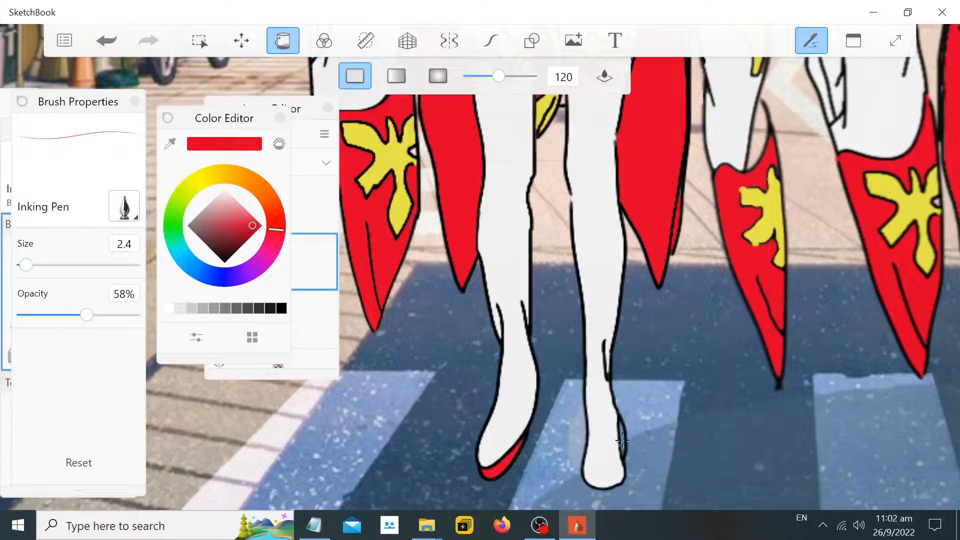
pyautogui.scroll(-5, 621, 436)
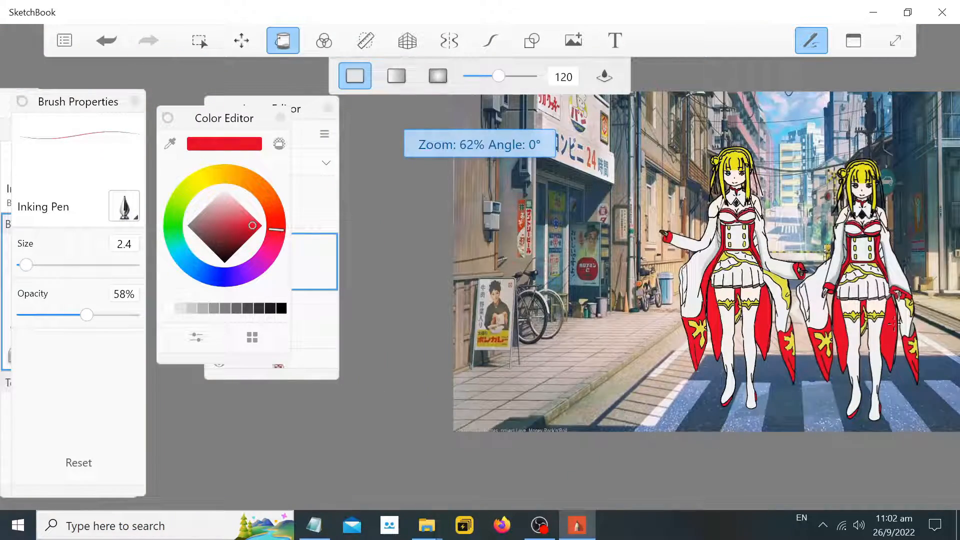
pyautogui.scroll(-1, 894, 322)
pyautogui.click(307, 123)
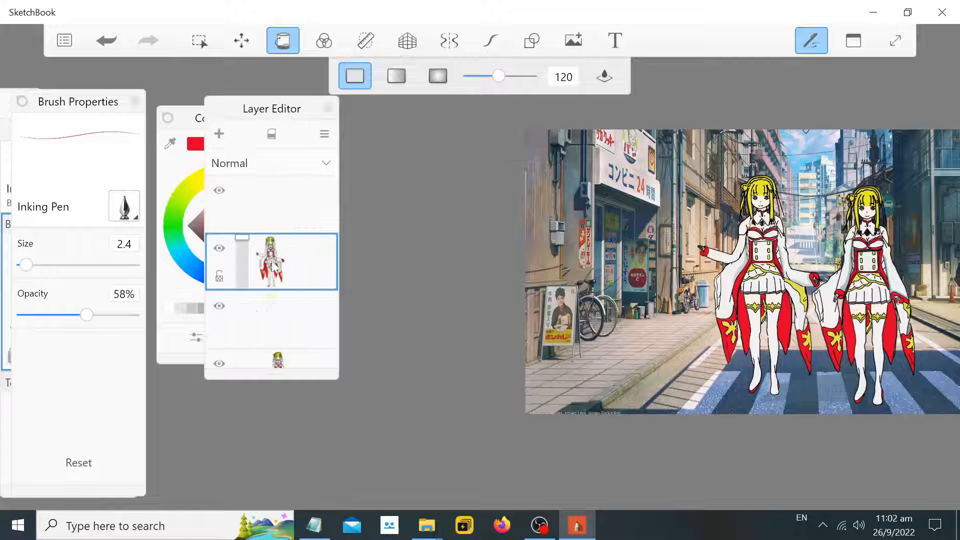
pyautogui.scroll(-1, 270, 235)
pyautogui.click(304, 250)
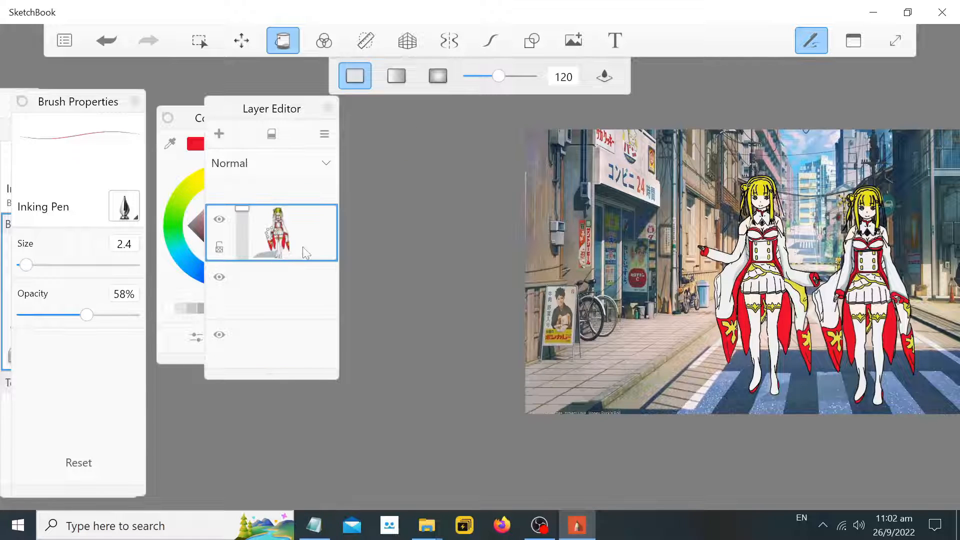
# Lasso-select the road shadow area around the first character's feet on the character layer
pyautogui.click(199, 40)
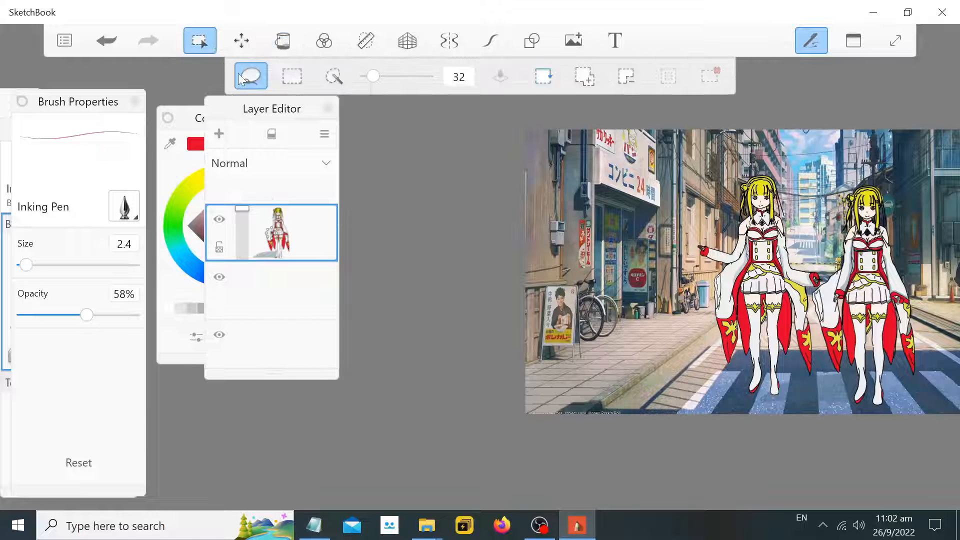
pyautogui.scroll(5, 892, 400)
pyautogui.scroll(3, 761, 382)
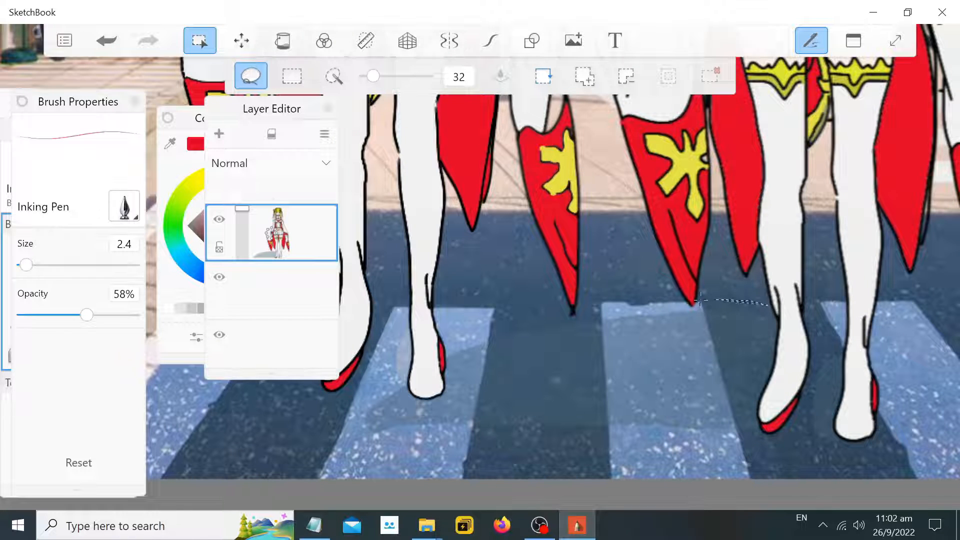
pyautogui.moveTo(700, 299)
pyautogui.mouseDown()
pyautogui.moveTo(453, 316)
pyautogui.moveTo(338, 398)
pyautogui.mouseUp()
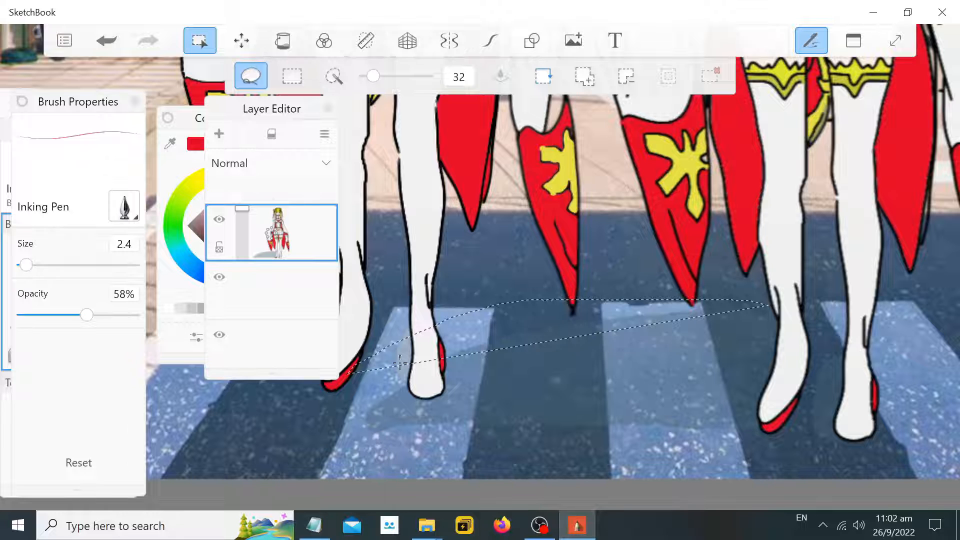
pyautogui.click(764, 310)
pyautogui.moveTo(719, 305)
pyautogui.mouseDown()
pyautogui.moveTo(479, 333)
pyautogui.moveTo(370, 387)
pyautogui.moveTo(353, 433)
pyautogui.moveTo(444, 460)
pyautogui.moveTo(630, 462)
pyautogui.moveTo(720, 447)
pyautogui.moveTo(756, 427)
pyautogui.moveTo(781, 312)
pyautogui.mouseUp()
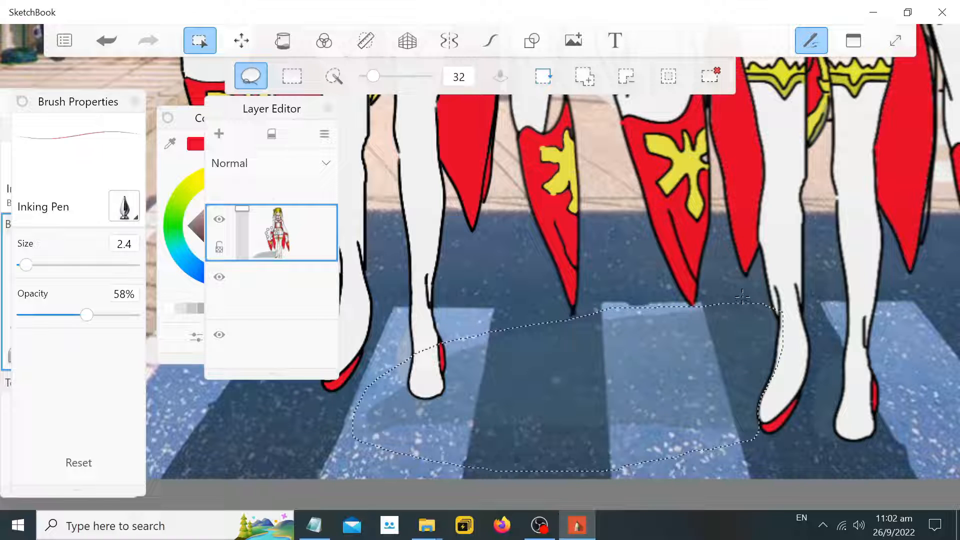
# Cut the lassoed area, paste it as a new layer and move it into position
pyautogui.hotkey('ctrl', 'x')
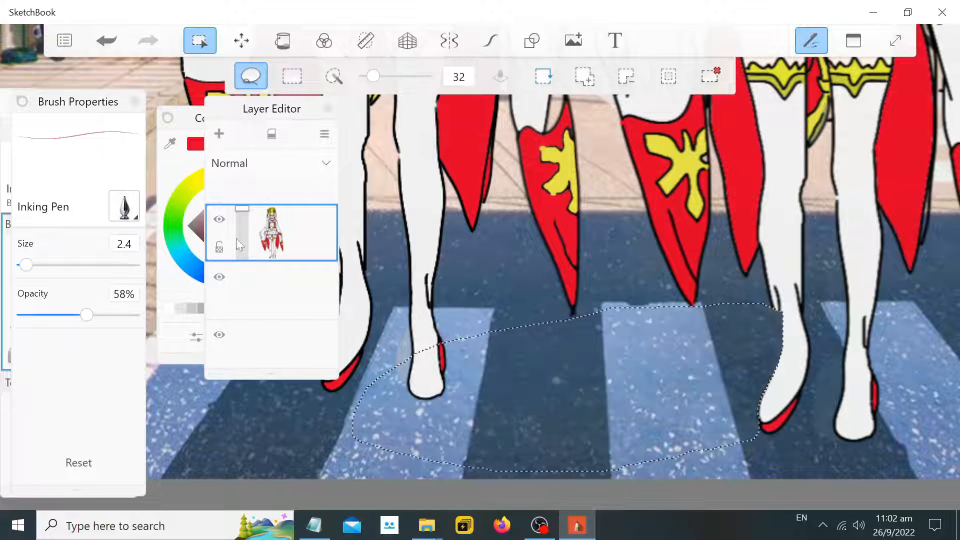
pyautogui.scroll(-1, 280, 223)
pyautogui.scroll(4, 285, 223)
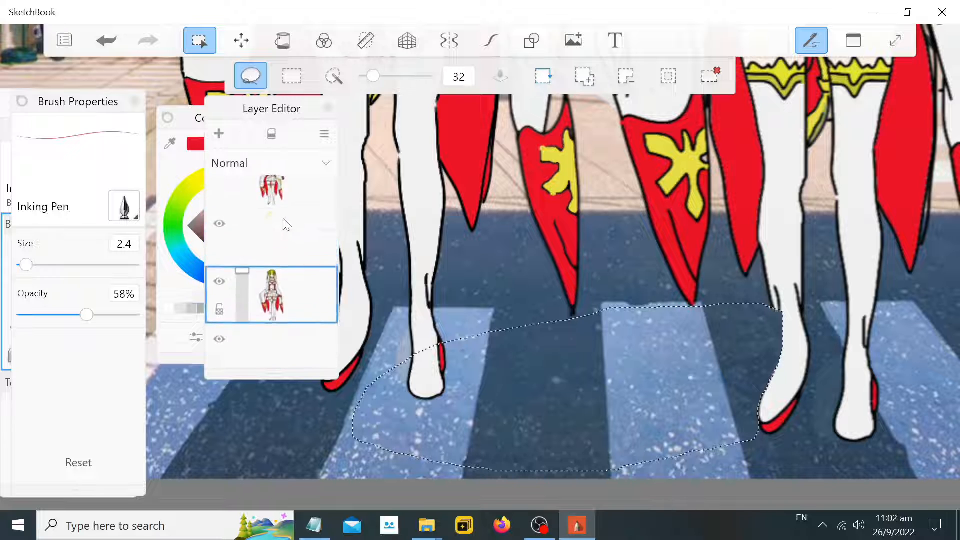
pyautogui.click(279, 276)
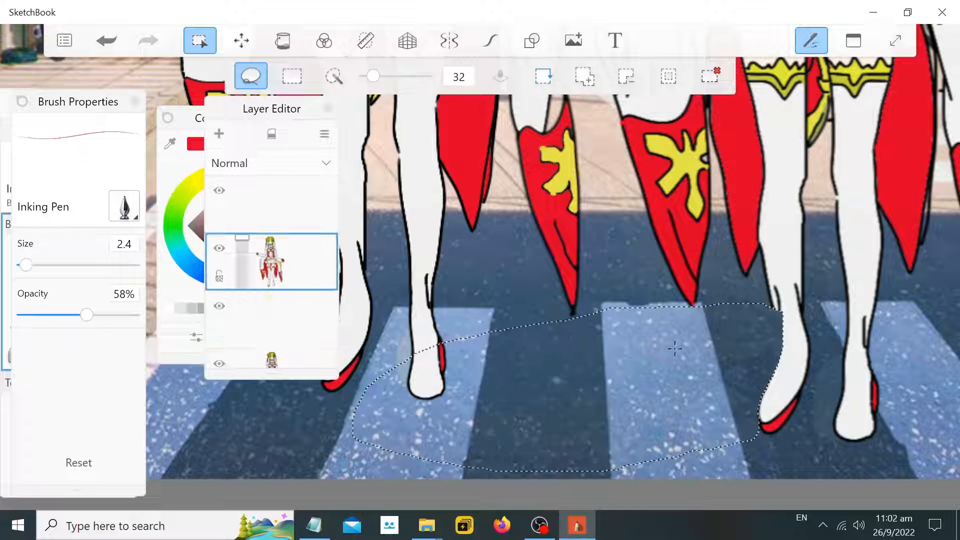
pyautogui.hotkey('ctrl', 'v')
pyautogui.moveTo(720, 372); pyautogui.dragTo(286, 334)
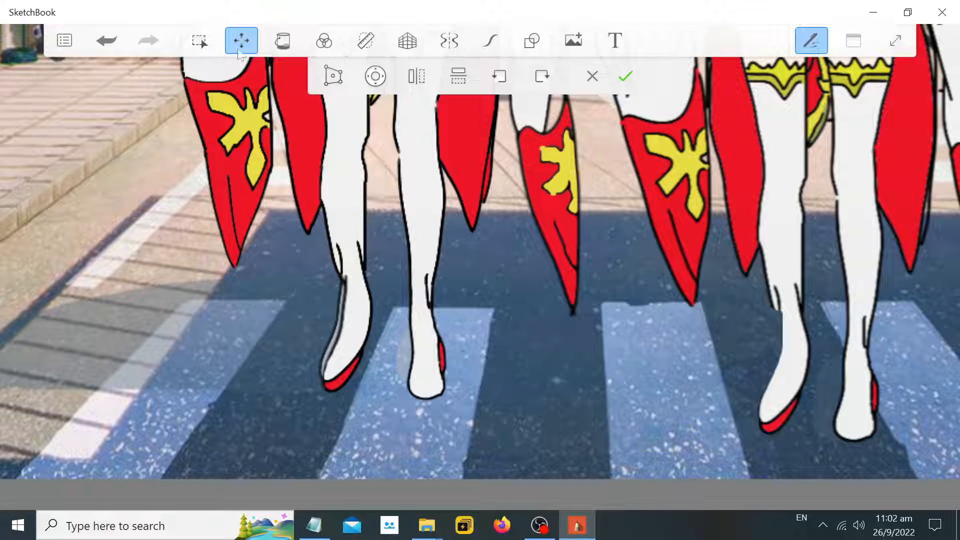
pyautogui.click(622, 80)
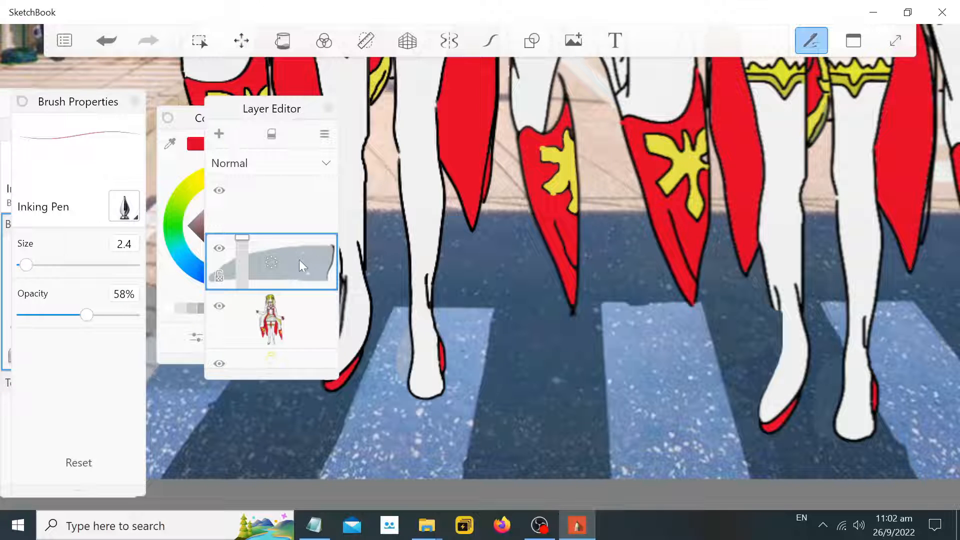
# Move the Layer Editor panel beside the canvas and the Color Editor panel further over
pyautogui.scroll(-1, 299, 248)
pyautogui.scroll(1, 299, 245)
pyautogui.moveTo(296, 263); pyautogui.dragTo(293, 292)
pyautogui.moveTo(285, 95); pyautogui.dragTo(704, 95)
pyautogui.moveTo(252, 129); pyautogui.dragTo(175, 129)
pyautogui.scroll(-6, 350, 225)
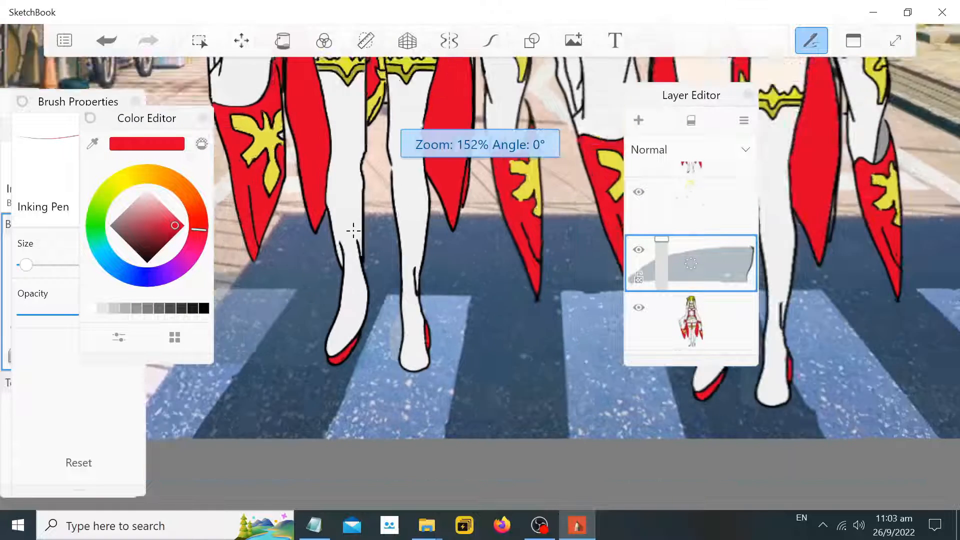
pyautogui.scroll(-3, 666, 300)
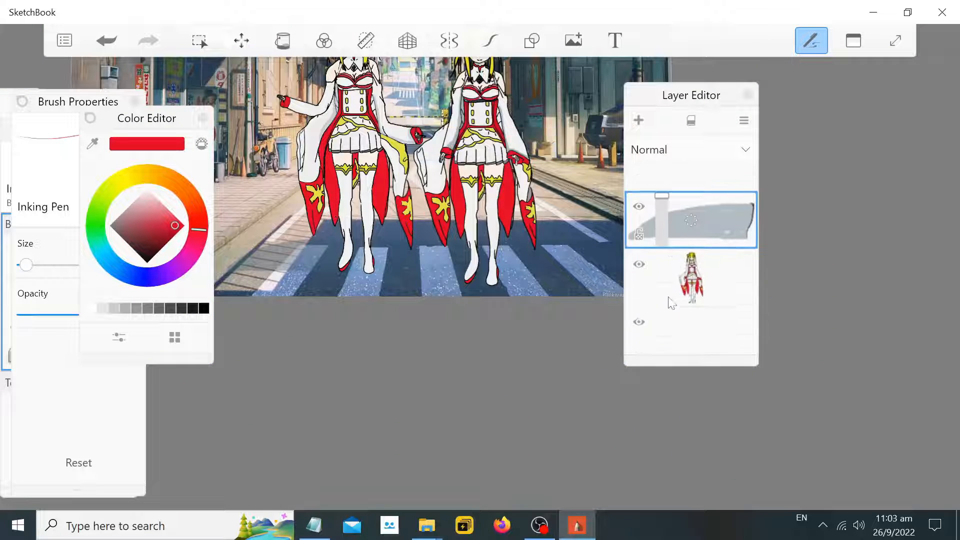
pyautogui.scroll(5, 693, 279)
pyautogui.scroll(-2, 698, 285)
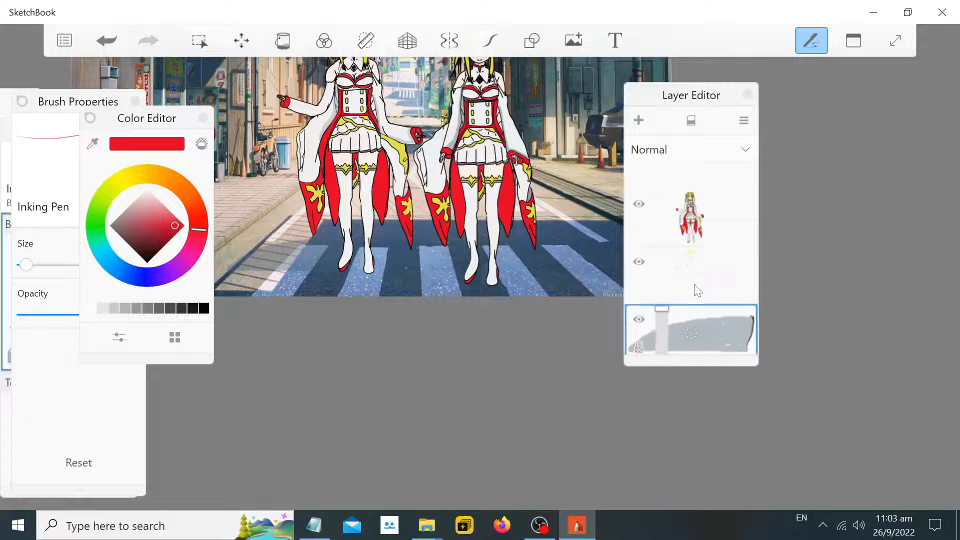
# Hide the layer containing the second character and shift the Layer Editor further aside
pyautogui.click(639, 292)
pyautogui.scroll(-3, 308, 86)
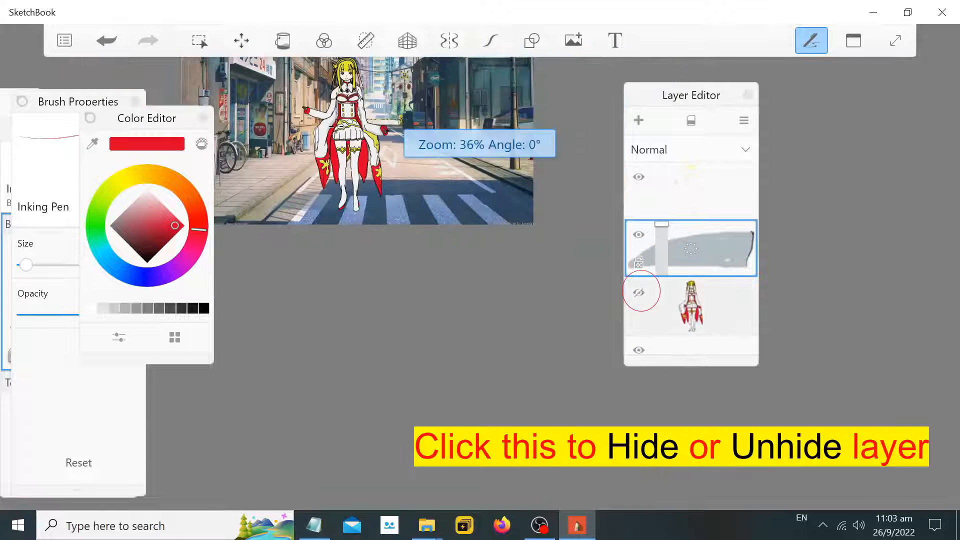
pyautogui.scroll(4, 360, 94)
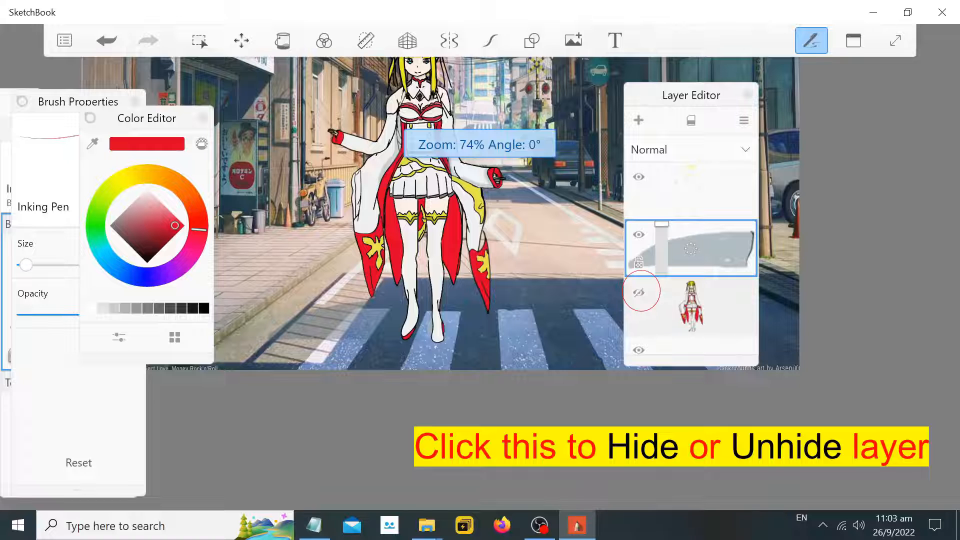
pyautogui.moveTo(720, 100); pyautogui.dragTo(811, 99)
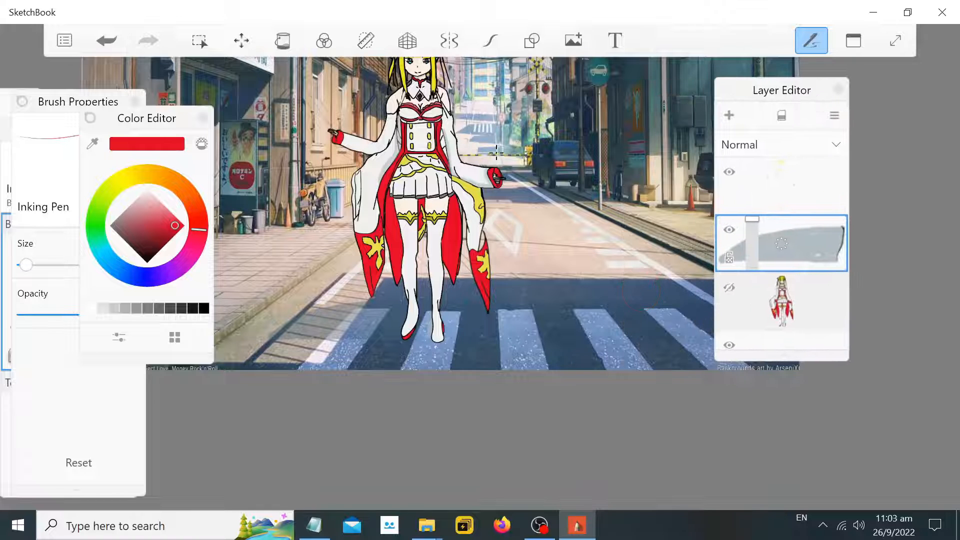
pyautogui.scroll(3, 443, 220)
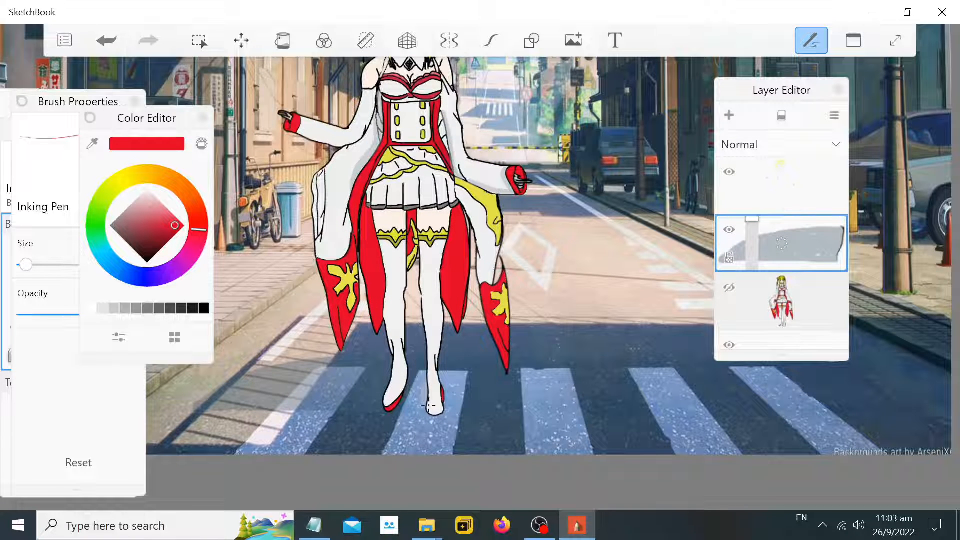
pyautogui.scroll(-3, 417, 316)
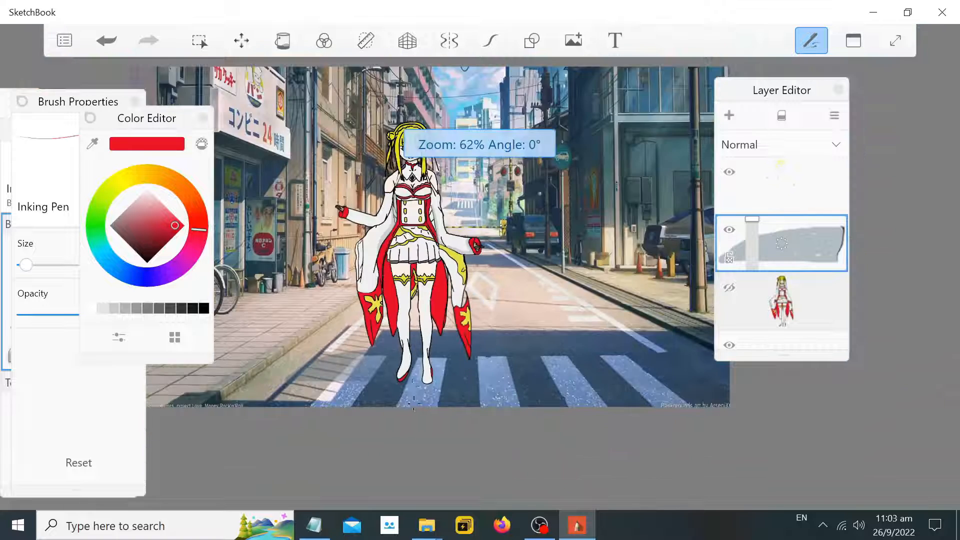
pyautogui.scroll(4, 355, 366)
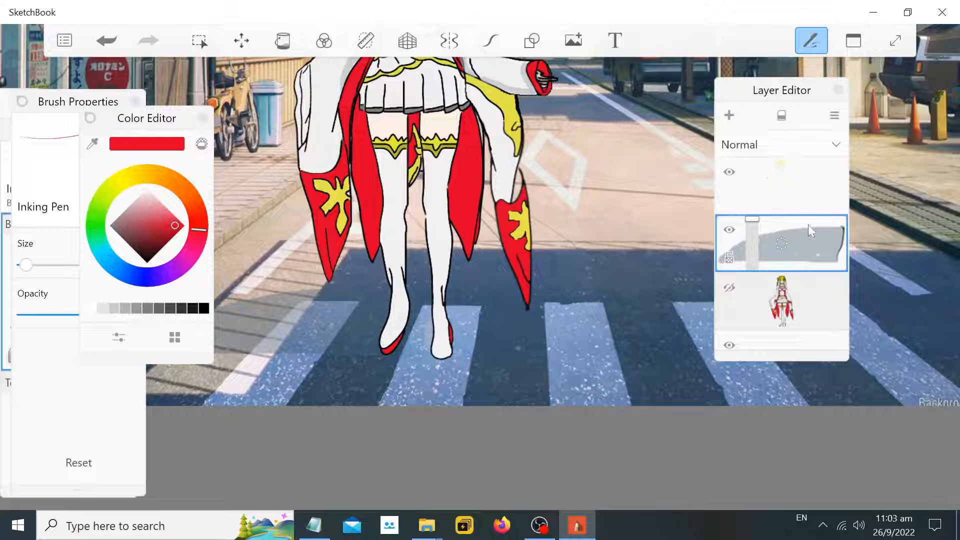
# Select the top layer and pick a dark gray colour swatch
pyautogui.click(808, 199)
pyautogui.click(54, 105)
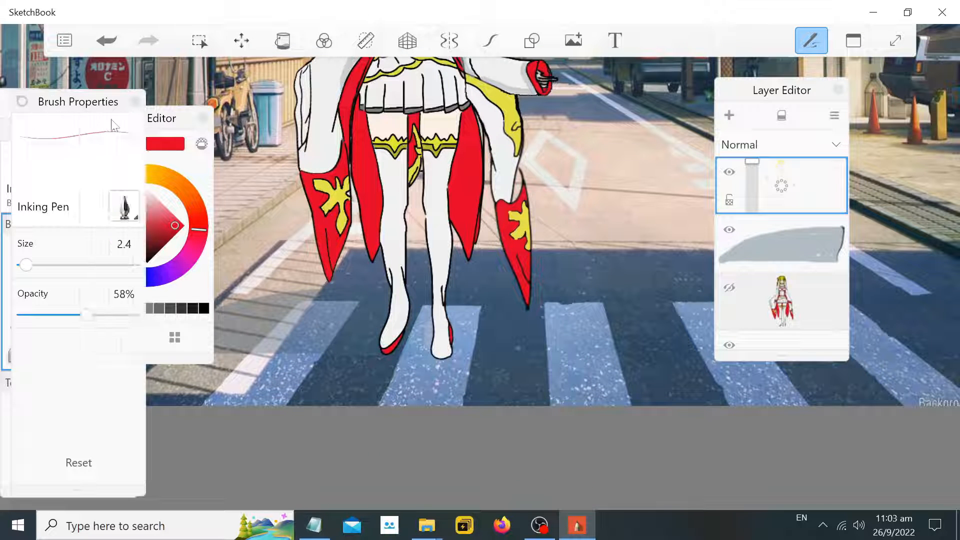
pyautogui.click(163, 308)
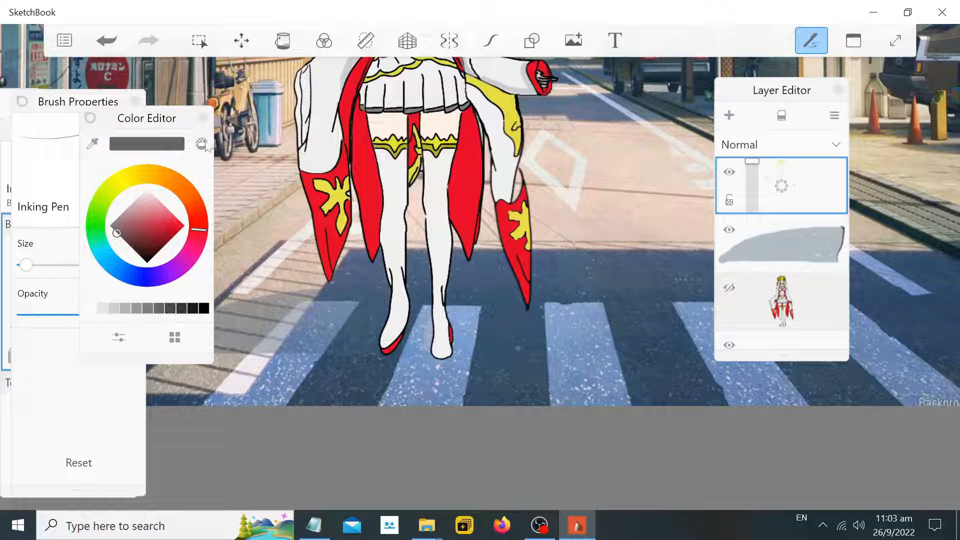
pyautogui.moveTo(142, 115); pyautogui.dragTo(178, 119)
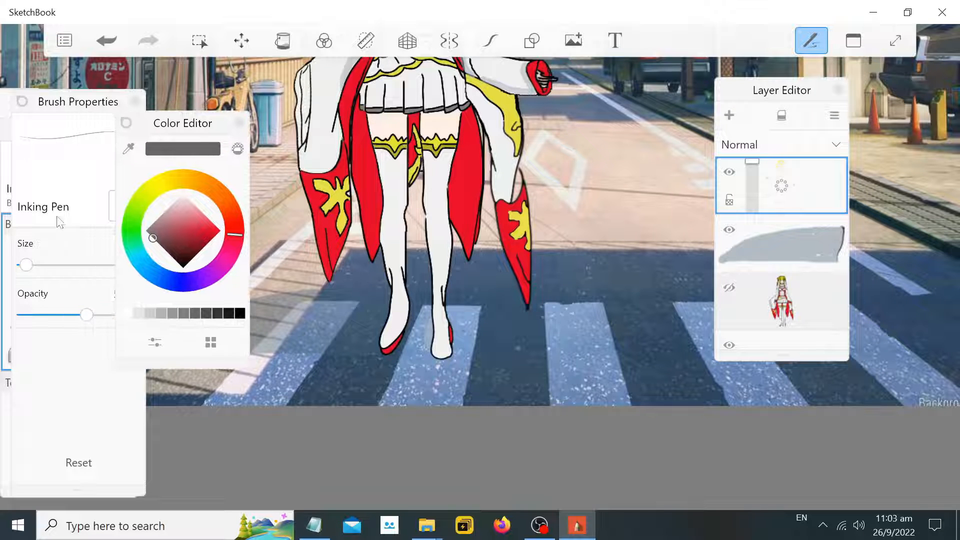
# Set the brush size to 3.4, paint a shadow stroke beside the foot, and undo it
pyautogui.moveTo(25, 266); pyautogui.dragTo(37, 265)
pyautogui.scroll(3, 314, 331)
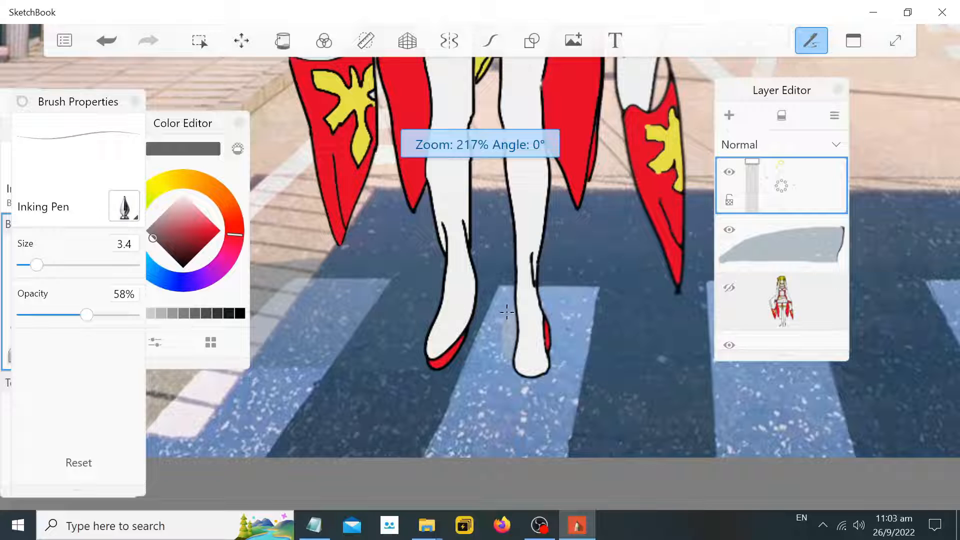
pyautogui.moveTo(509, 312); pyautogui.dragTo(510, 333)
pyautogui.hotkey('ctrl', 'z')
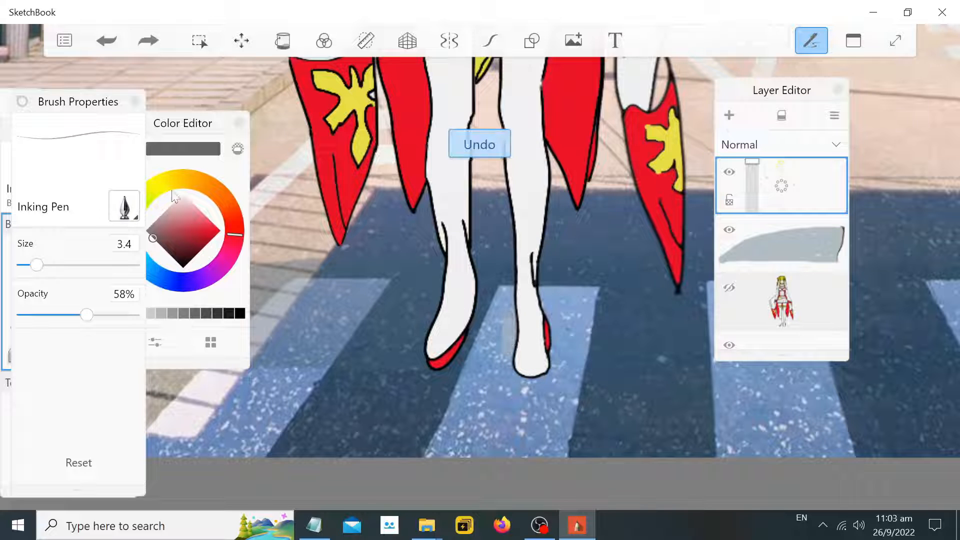
# Set the brush size to 5.1 and opacity to 36%, then paint a shadow beside the character's foot
pyautogui.moveTo(36, 265); pyautogui.dragTo(52, 265)
pyautogui.moveTo(85, 317); pyautogui.dragTo(62, 315)
pyautogui.moveTo(509, 313); pyautogui.dragTo(509, 343)
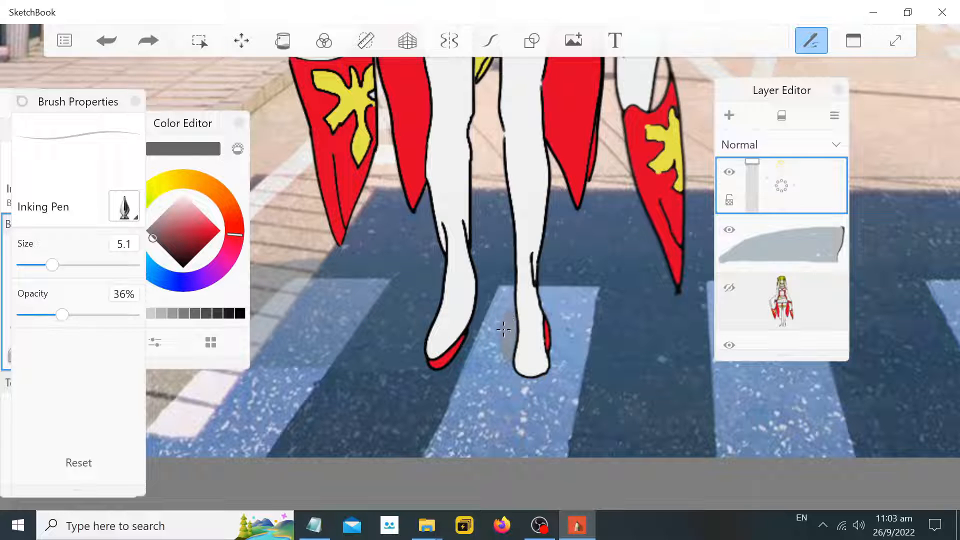
# Move the Layer Editor panel further aside so it clears the canvas
pyautogui.scroll(-5, 605, 245)
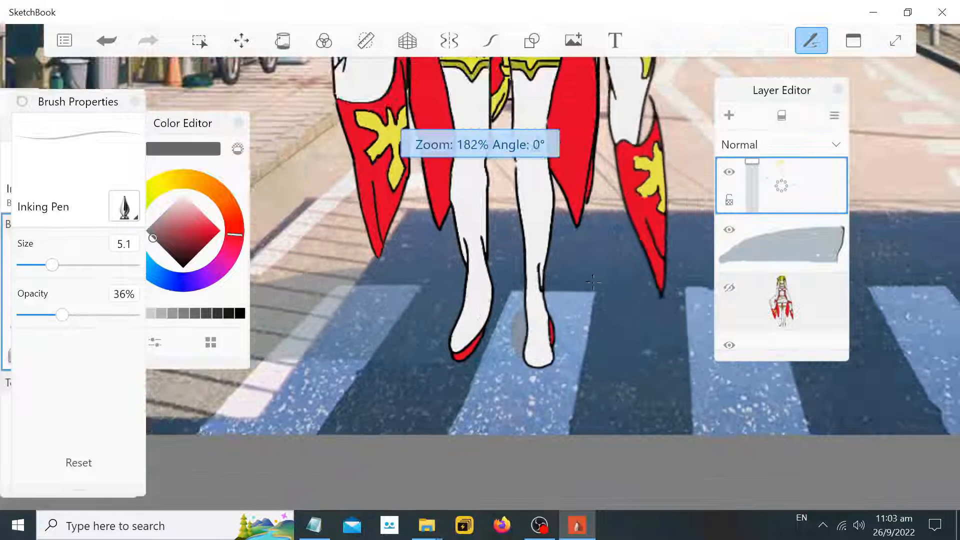
pyautogui.scroll(-1, 591, 214)
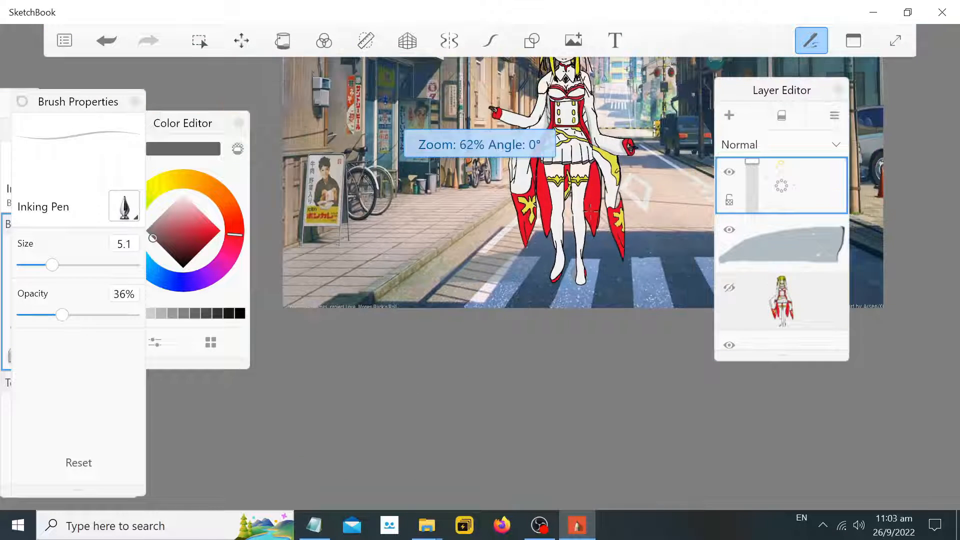
pyautogui.scroll(-1, 624, 195)
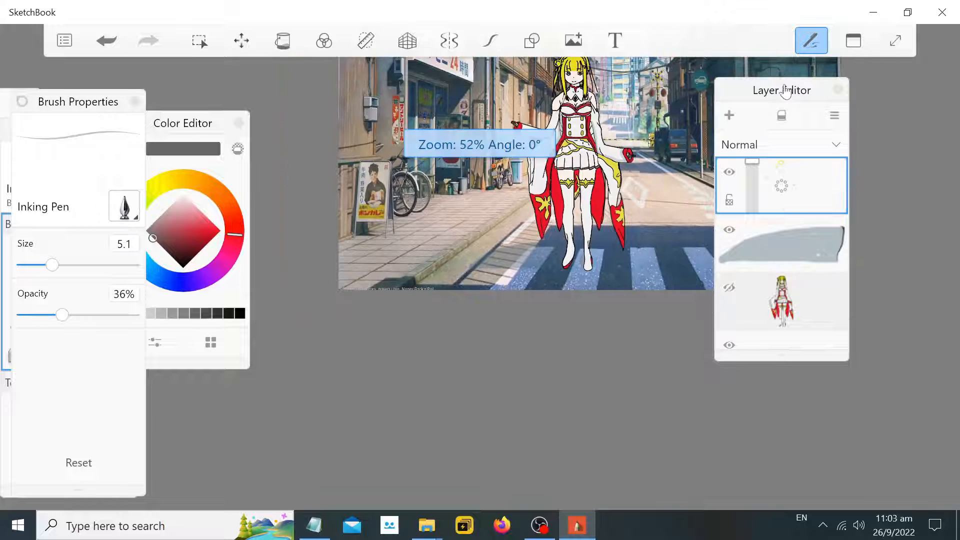
pyautogui.moveTo(792, 102); pyautogui.dragTo(858, 95)
pyautogui.scroll(-3, 642, 105)
pyautogui.scroll(6, 640, 103)
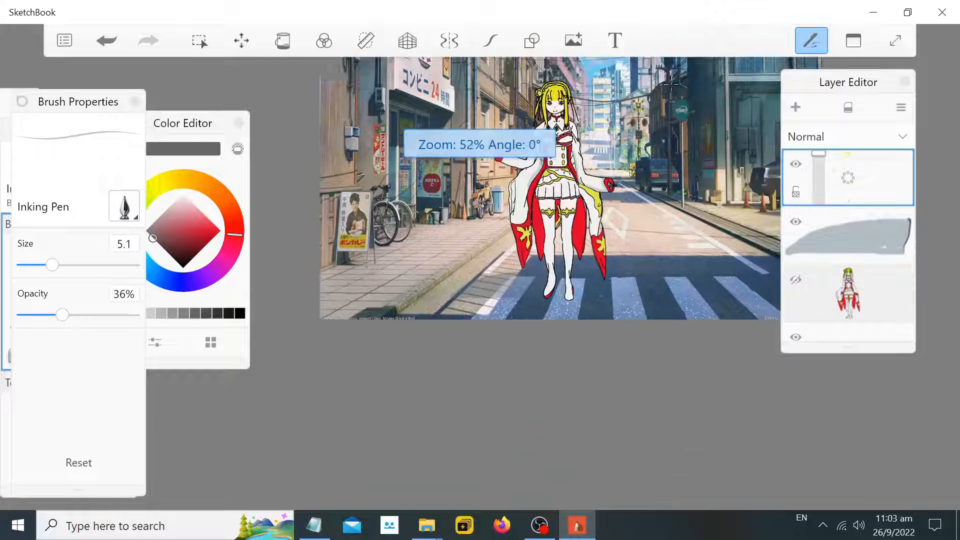
# Save the sketch over the 3tiff file in the full touch up tiff folder
pyautogui.click(65, 42)
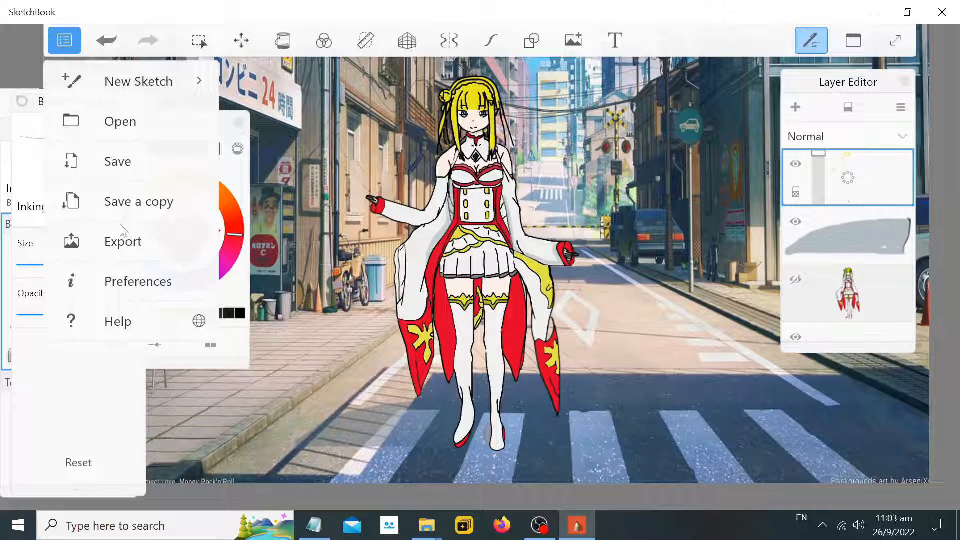
pyautogui.click(154, 164)
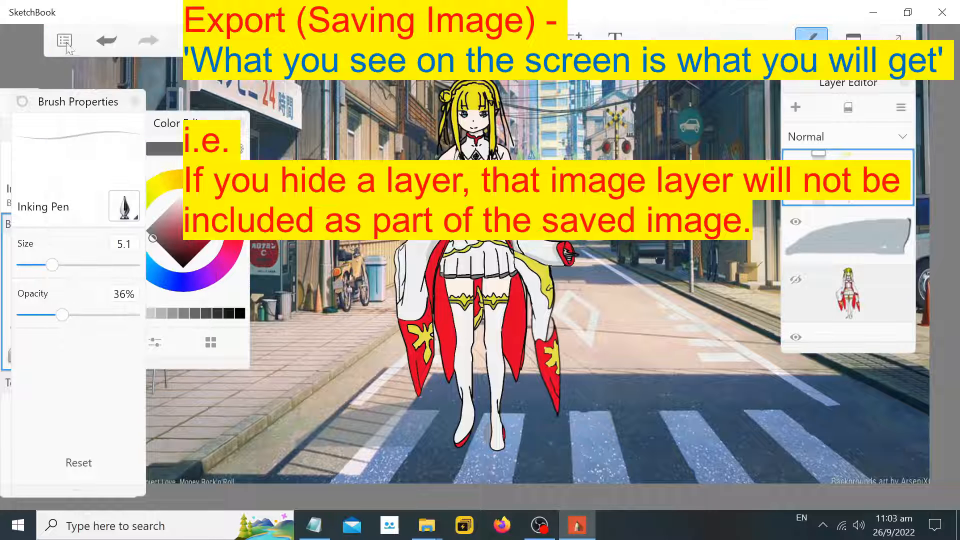
pyautogui.click(545, 245)
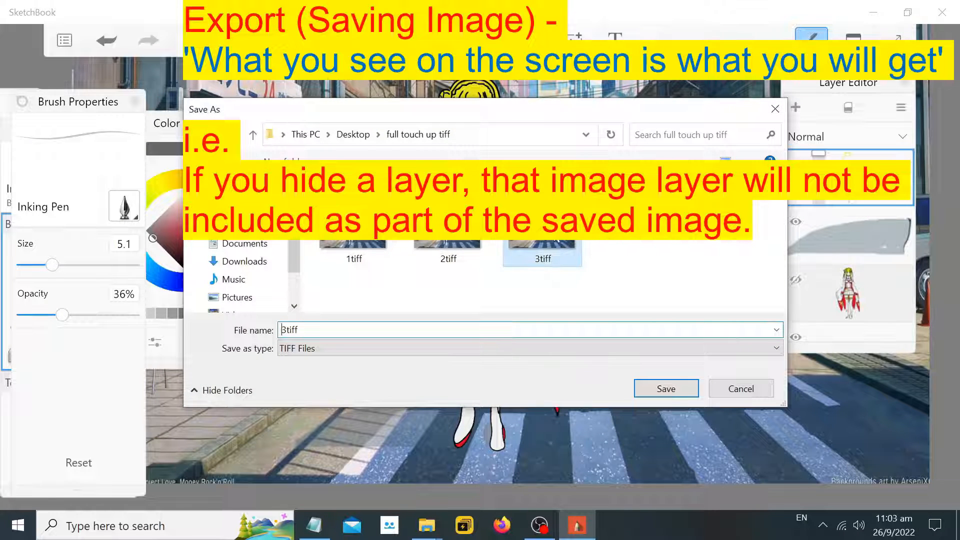
pyautogui.click(669, 391)
pyautogui.click(665, 388)
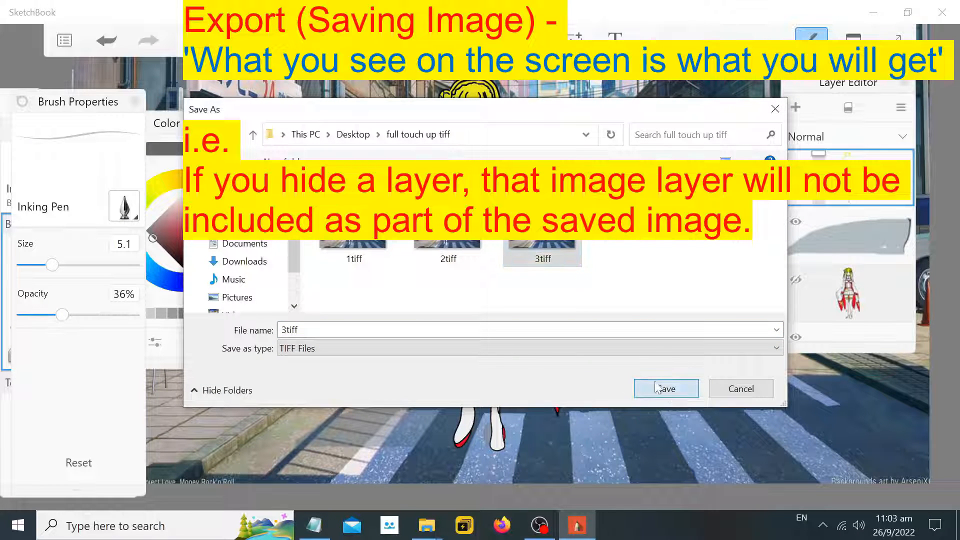
# Export the image as a JPEG named 3 into the full touch up finished product folder on the Desktop
pyautogui.click(514, 263)
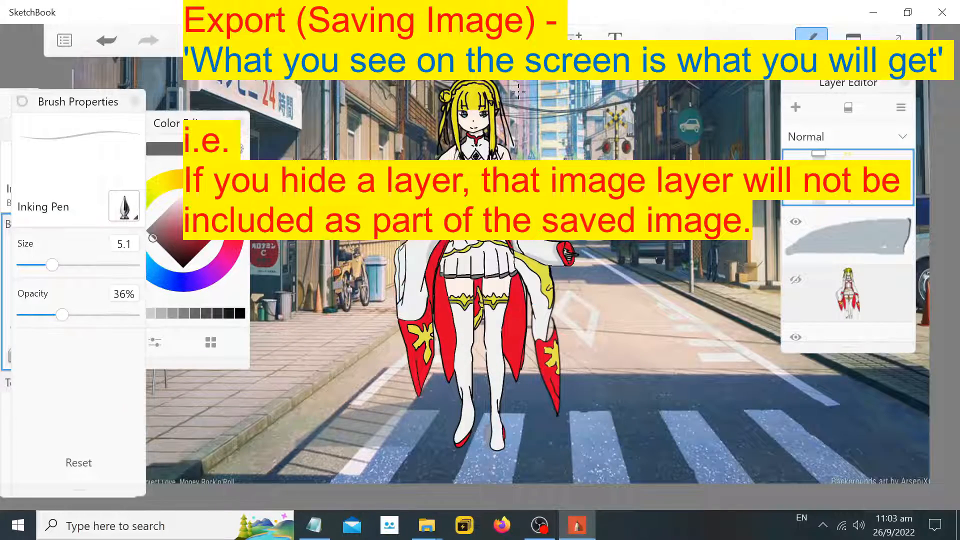
pyautogui.scroll(5, 519, 92)
pyautogui.scroll(-6, 475, 114)
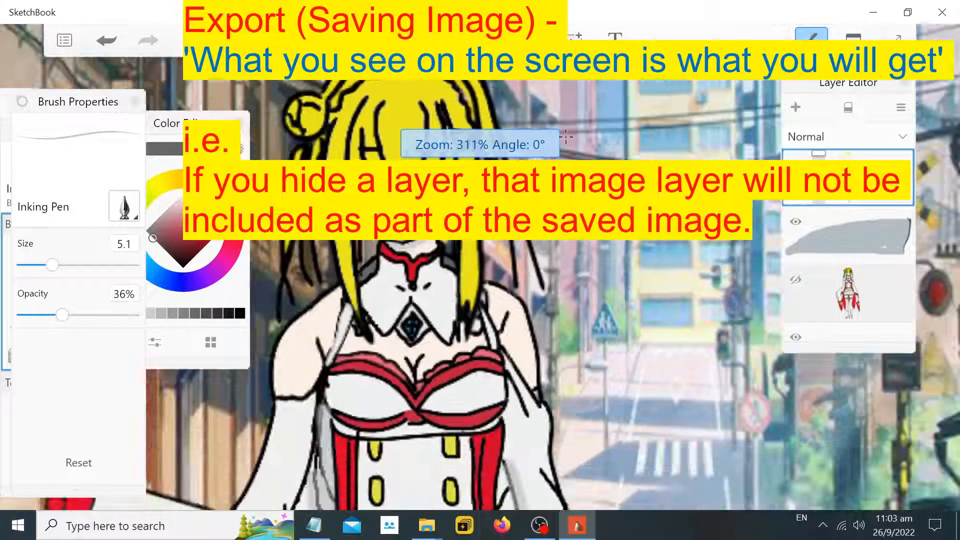
pyautogui.scroll(-4, 135, 87)
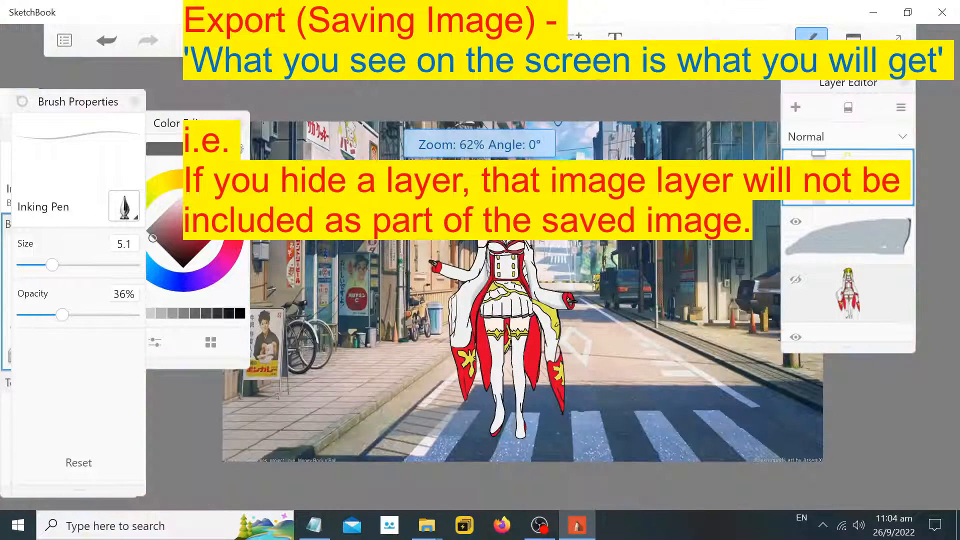
pyautogui.click(65, 41)
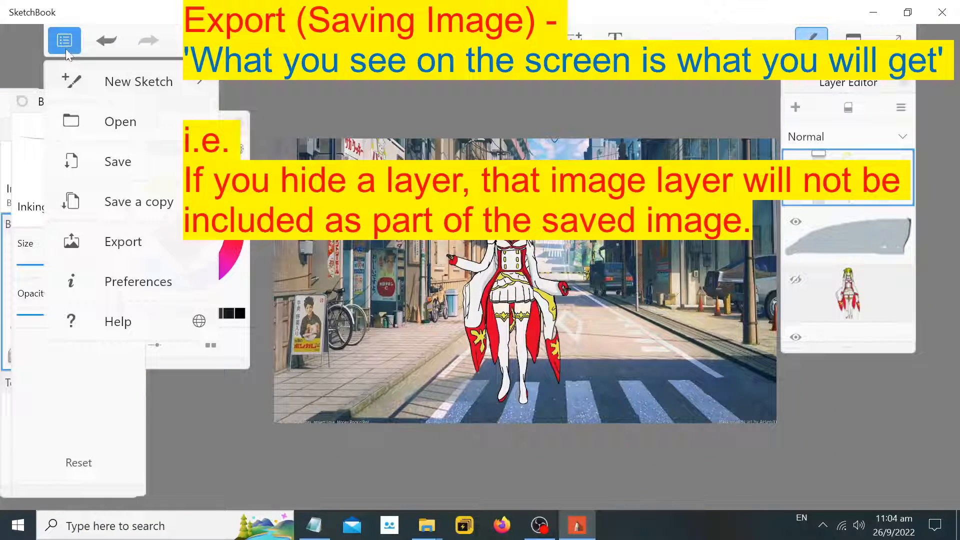
pyautogui.click(132, 243)
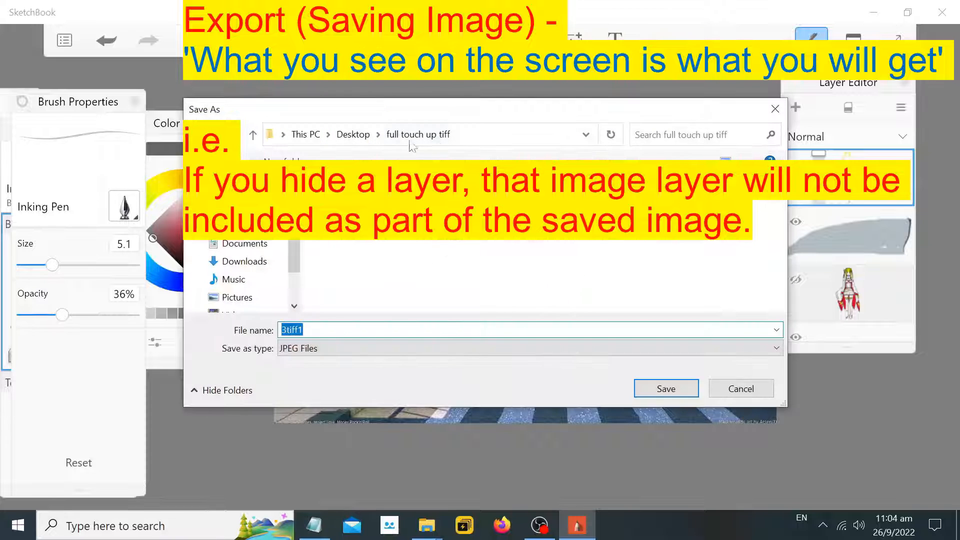
pyautogui.click(353, 134)
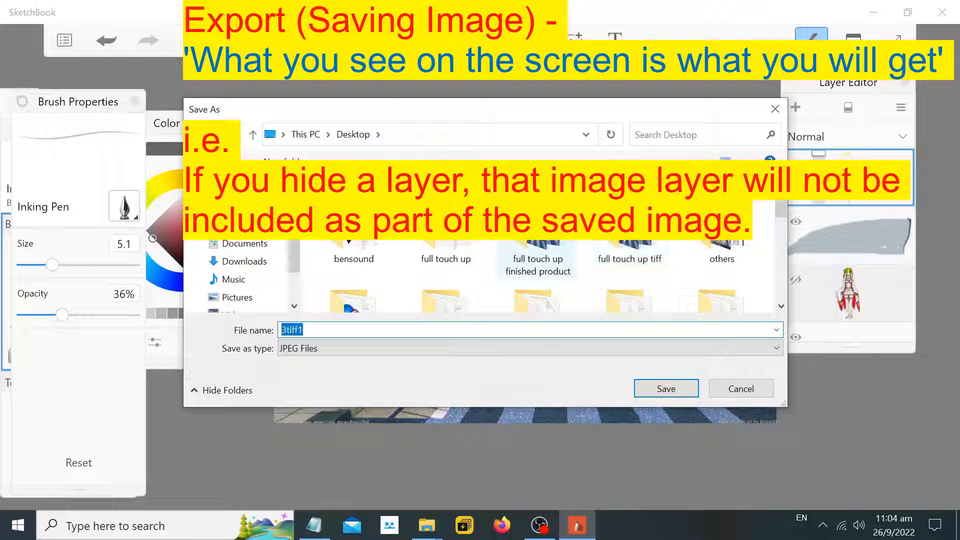
pyautogui.doubleClick(538, 255)
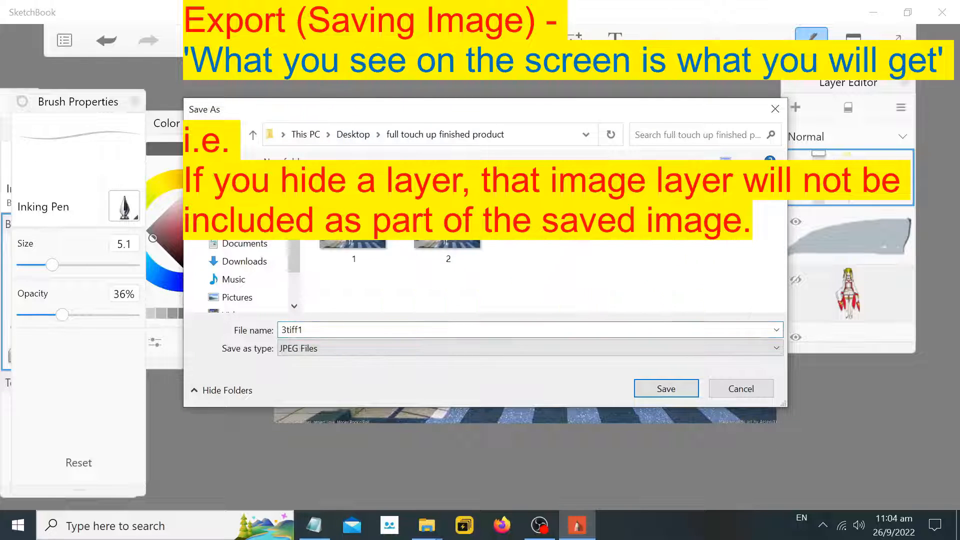
pyautogui.write('3')
pyautogui.click(660, 385)
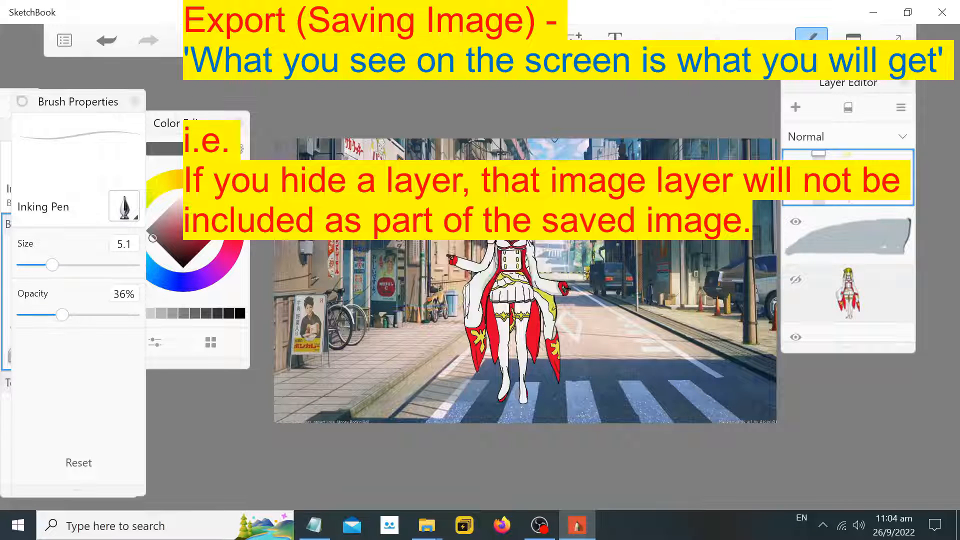
# Close SketchBook and open the full touch up finished product folder on the Desktop
pyautogui.click(942, 12)
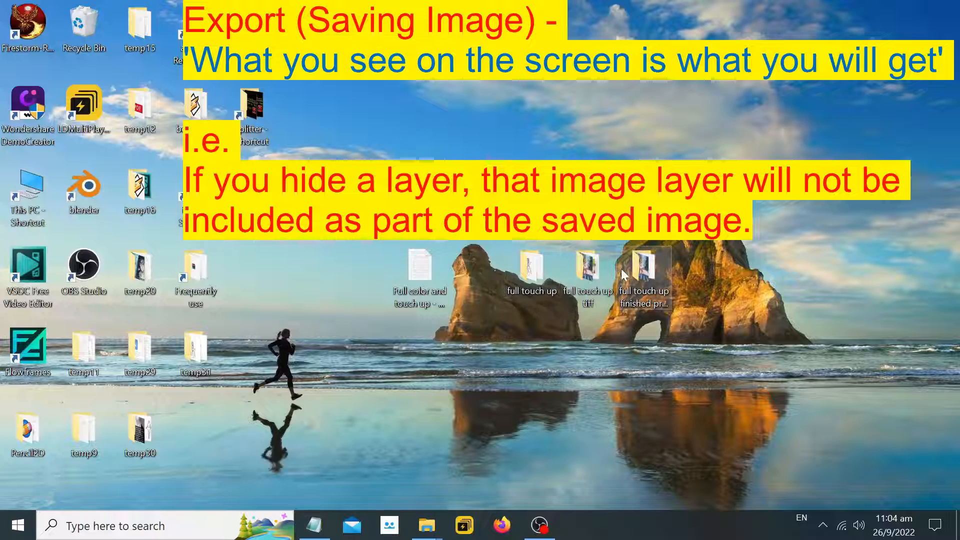
pyautogui.doubleClick(643, 265)
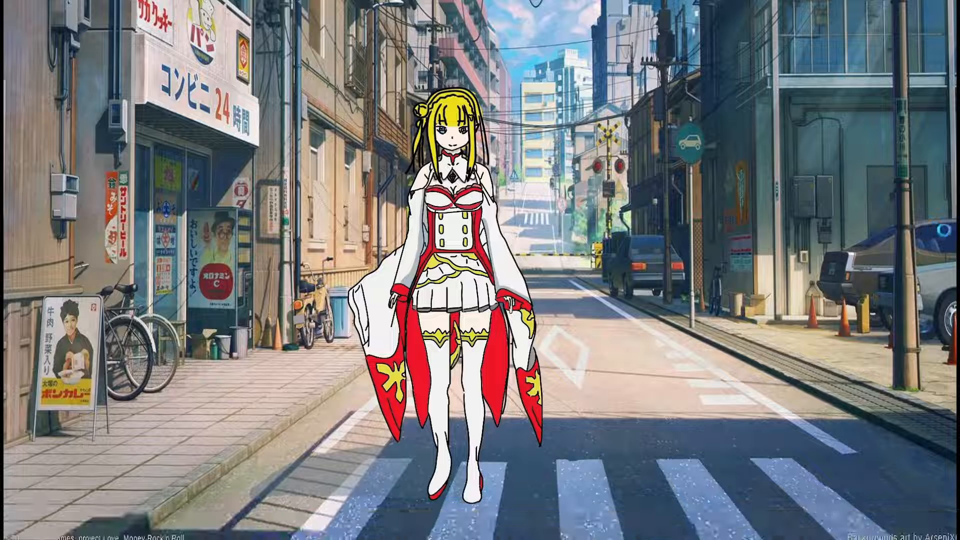
# Flip back and forth through exported images 1, 2 and 3 in the photo viewer to compare them
pyautogui.moveTo(959, 235)
pyautogui.press('Right')
pyautogui.press('Right')
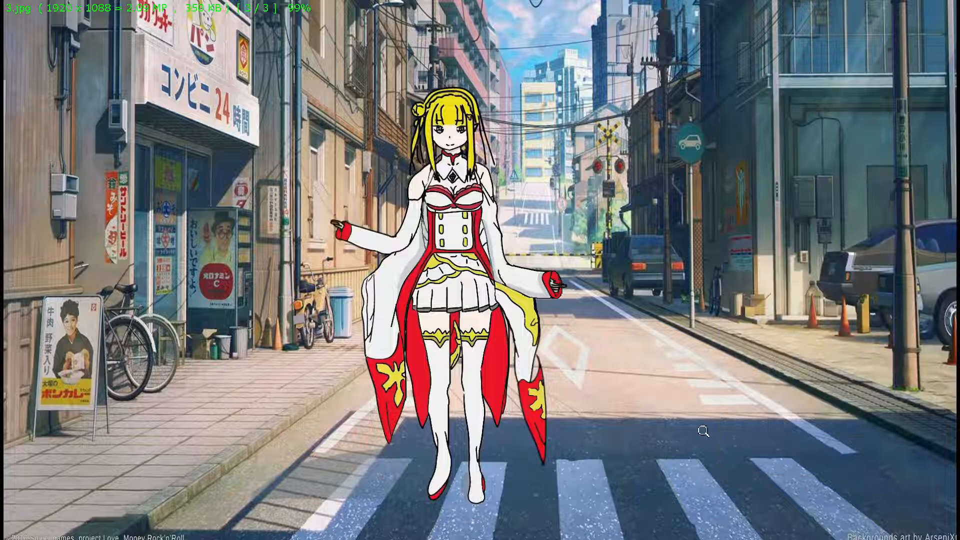
pyautogui.press('Left')
pyautogui.press('Left')
pyautogui.press('Right')
pyautogui.press('Right')
pyautogui.press('Left')
pyautogui.press('Right')
pyautogui.press('Left')
pyautogui.press('Right')
pyautogui.press('Left')
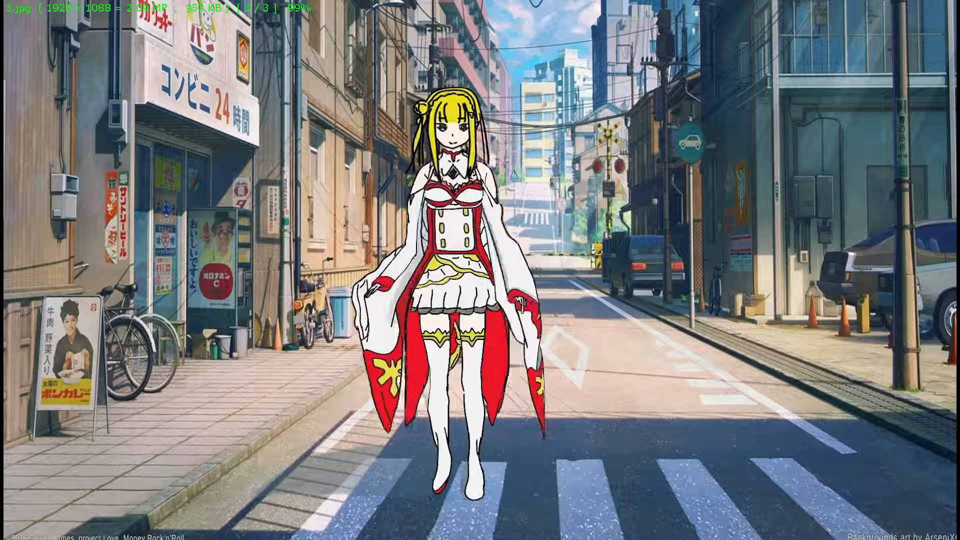
pyautogui.press('Right')
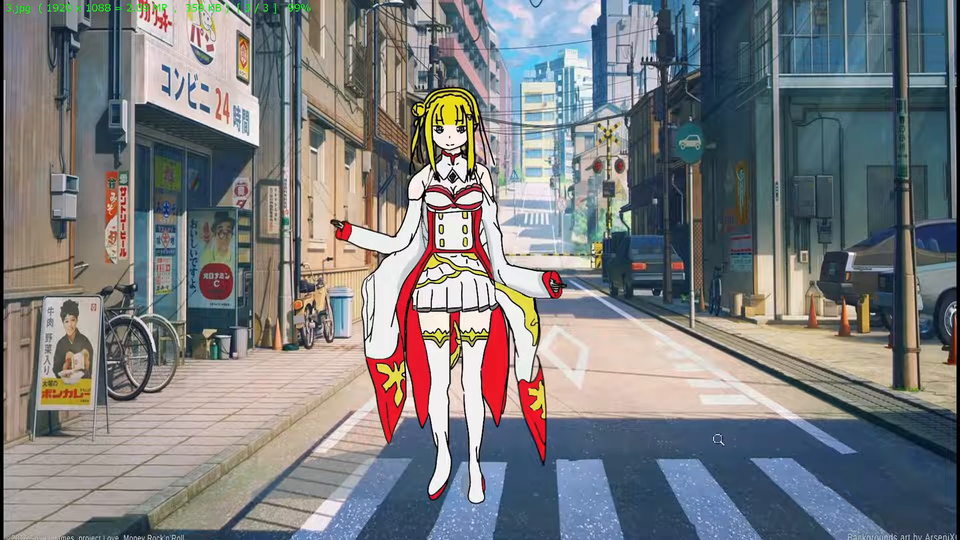
pyautogui.press('Escape')
pyautogui.doubleClick(599, 241)
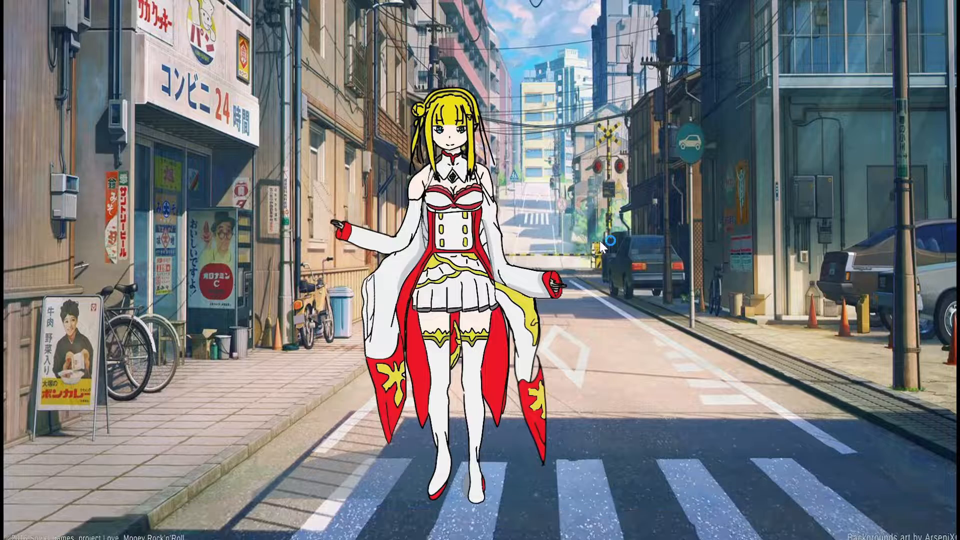
pyautogui.press('Left')
pyautogui.press('Left')
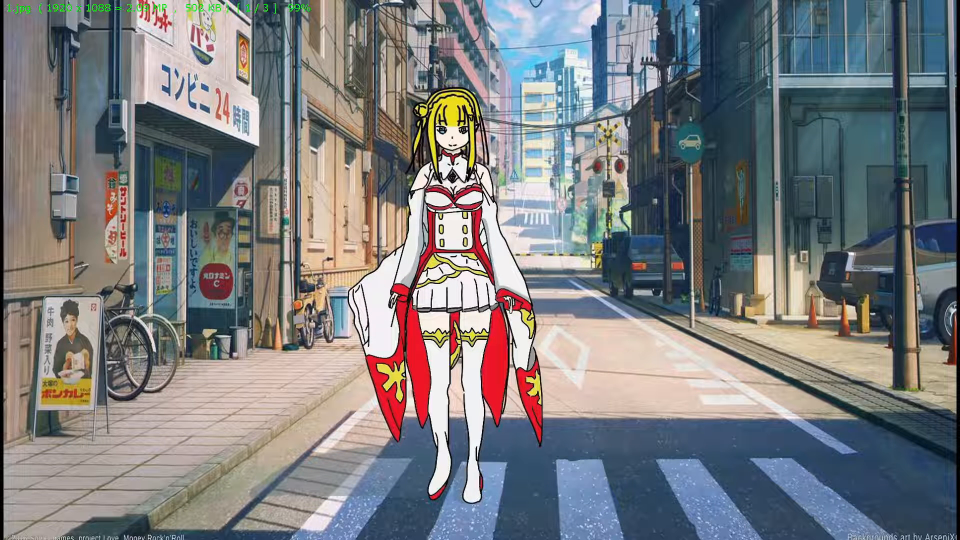
pyautogui.press('Right')
pyautogui.press('Right')
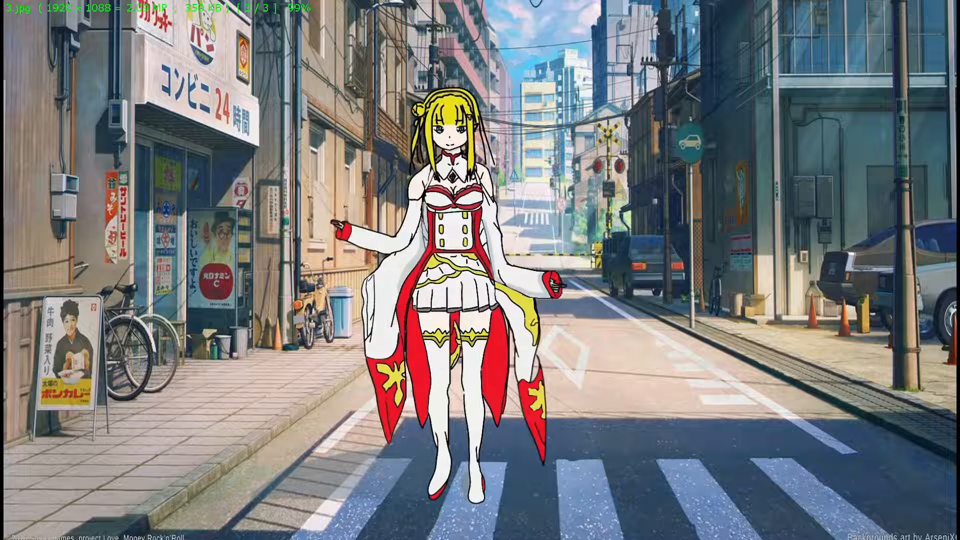
pyautogui.press('Left')
pyautogui.press('Right')
pyautogui.press('Left')
pyautogui.press('Left')
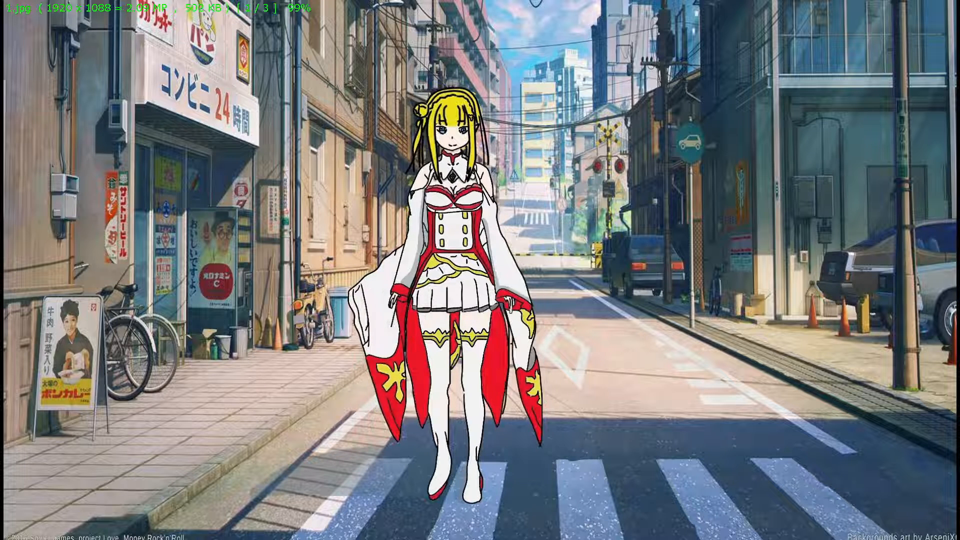
pyautogui.press('Right')
pyautogui.press('Right')
pyautogui.press('Left')
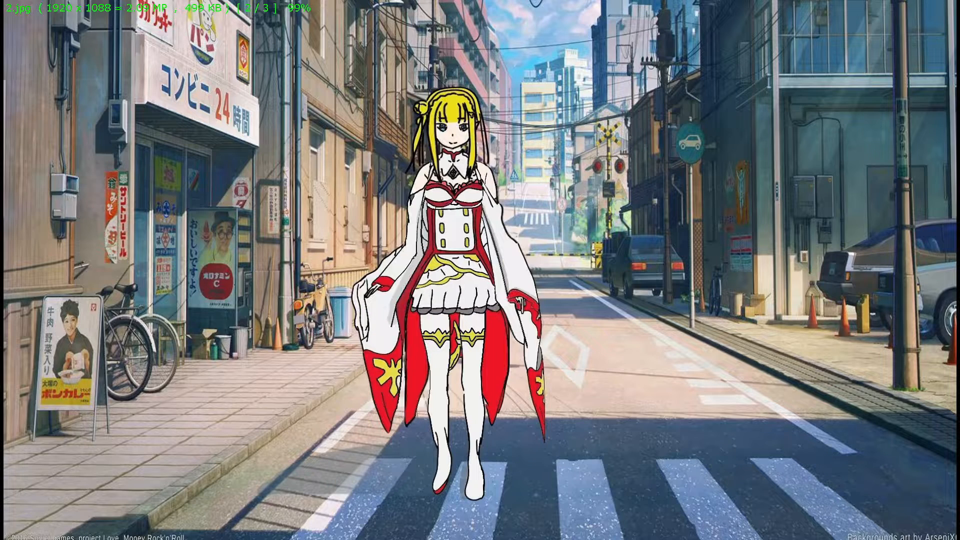
pyautogui.press('Left')
pyautogui.press('Right')
pyautogui.press('Escape')
# Open image 3 for editing in Paint 3D
pyautogui.rightClick(586, 239)
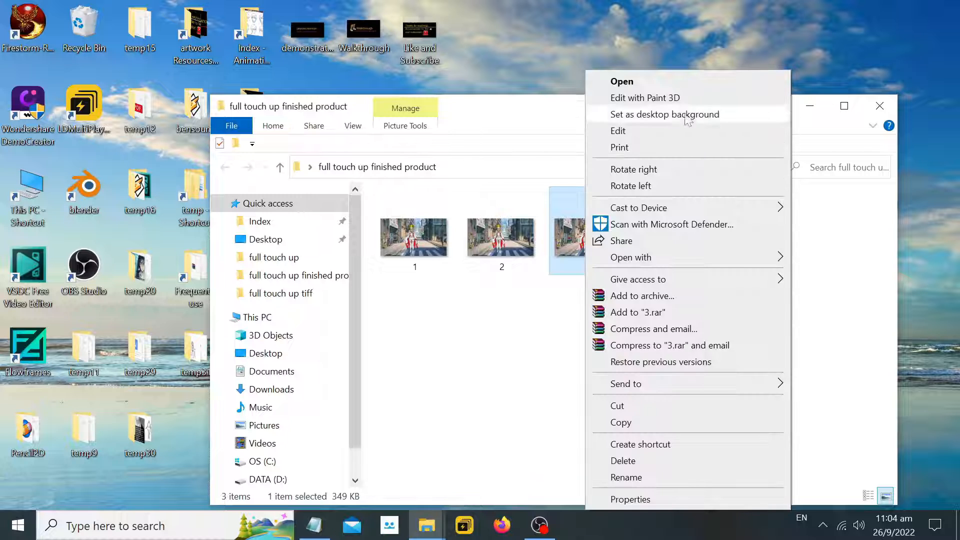
pyautogui.click(645, 96)
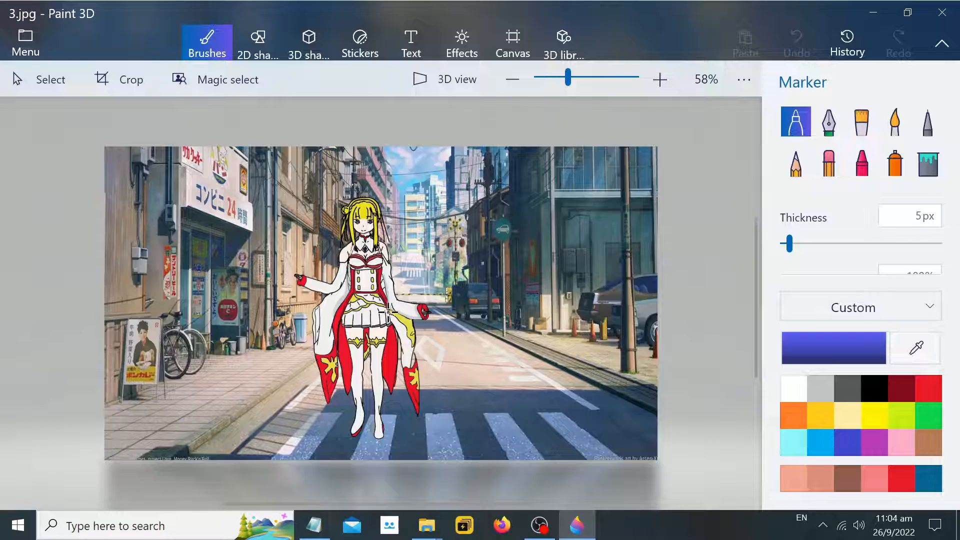
pyautogui.scroll(5, 418, 355)
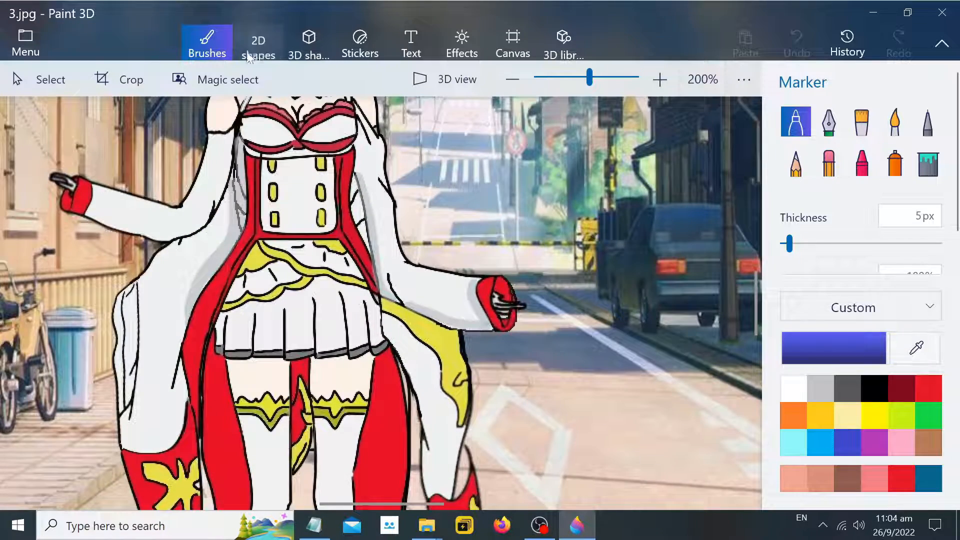
pyautogui.click(257, 43)
pyautogui.click(207, 49)
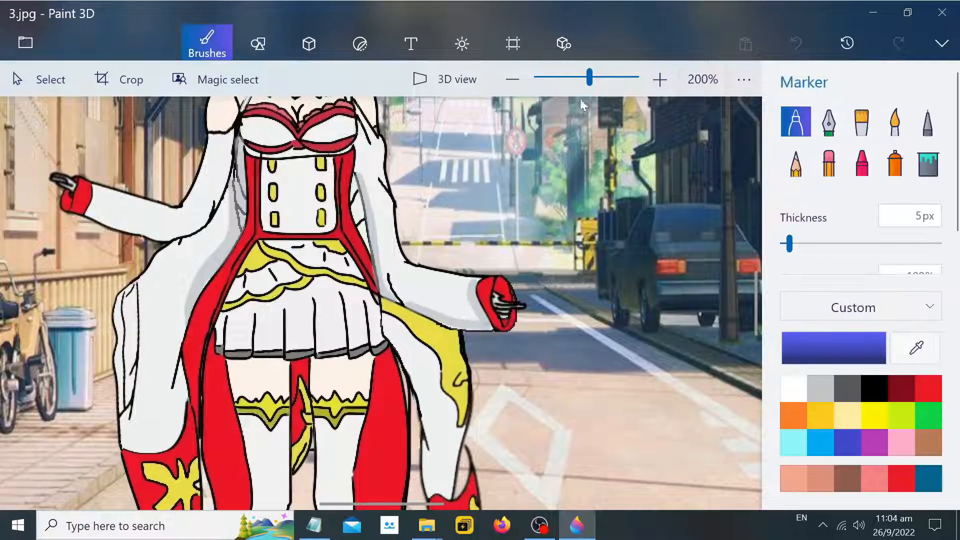
# With the Fill tool, sample the red of the wrist cuff and fill the yellow sash beside the skirt red
pyautogui.click(928, 163)
pyautogui.click(915, 347)
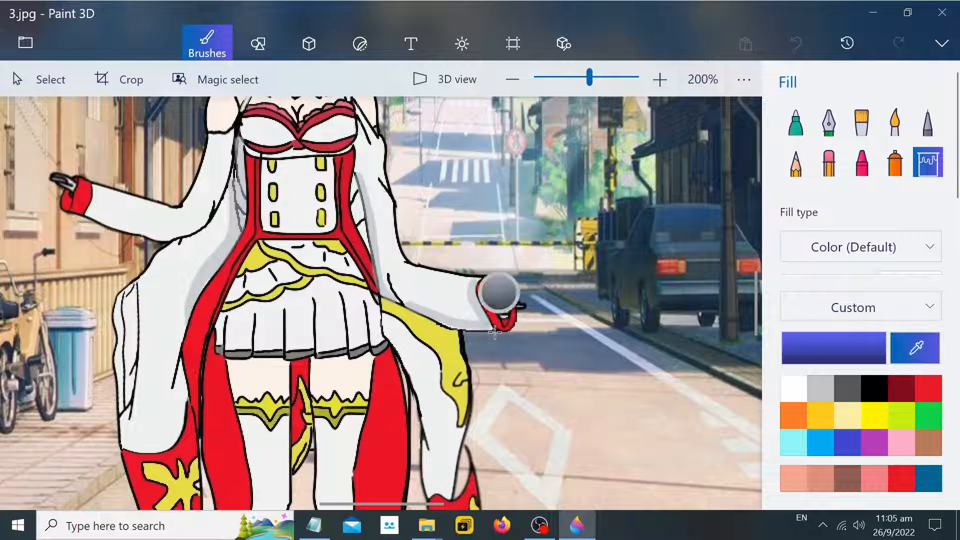
pyautogui.scroll(3, 497, 289)
pyautogui.click(493, 212)
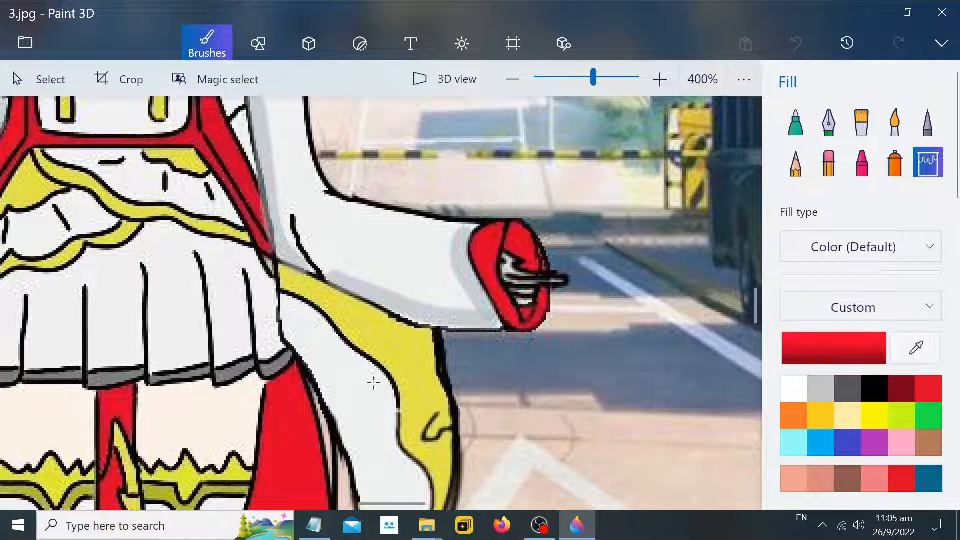
pyautogui.click(397, 346)
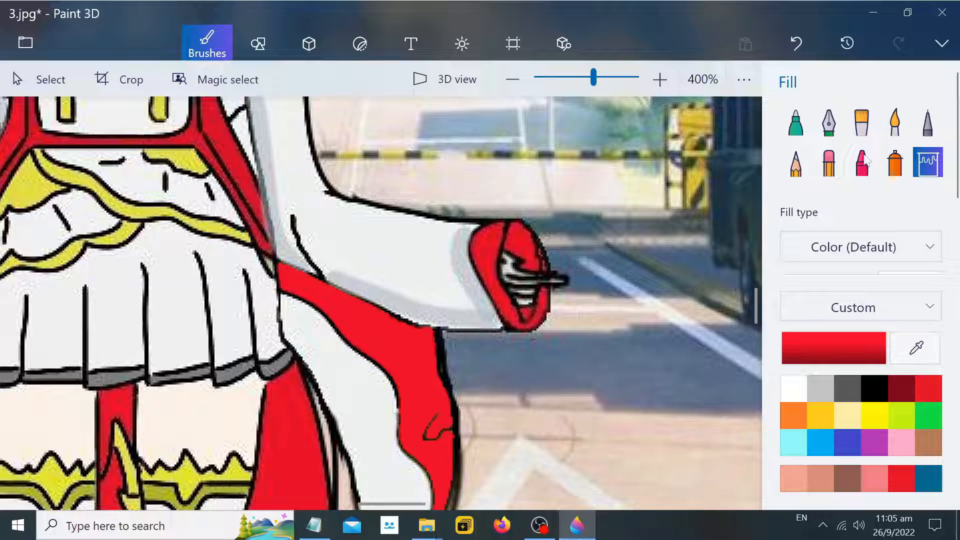
# Switch to the Pixel pen and sample the yellow of the thigh band trim
pyautogui.click(927, 122)
pyautogui.click(915, 347)
pyautogui.scroll(-3, 574, 426)
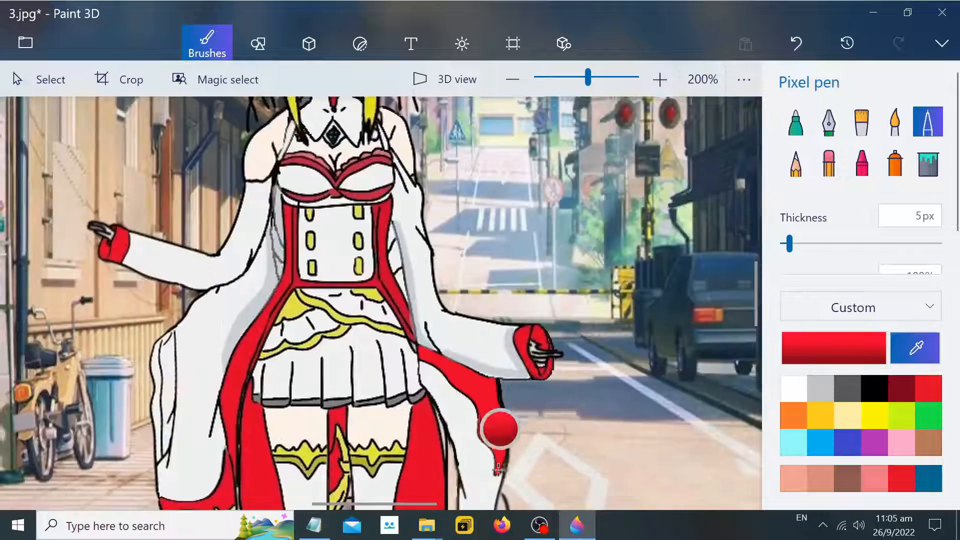
pyautogui.scroll(-2, 498, 468)
pyautogui.scroll(5, 444, 453)
pyautogui.click(407, 429)
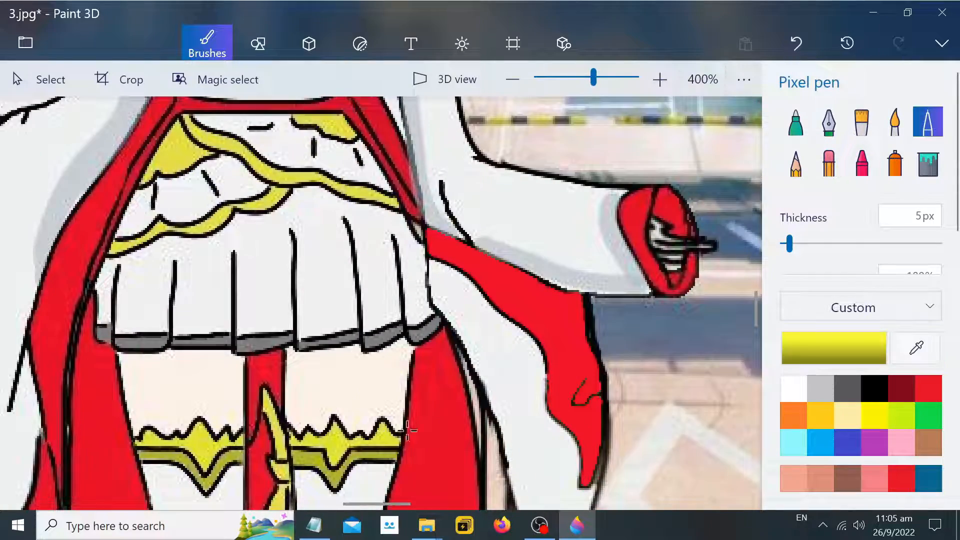
# Paint a yellow trim patch on the red sash tip with the Pixel pen
pyautogui.scroll(2, 619, 394)
pyautogui.scroll(2, 561, 368)
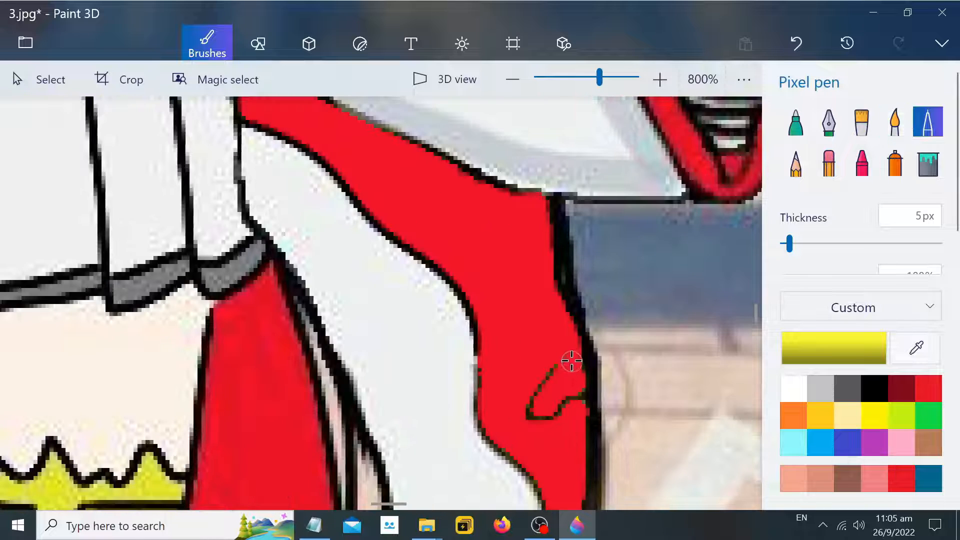
pyautogui.moveTo(571, 360); pyautogui.dragTo(542, 406)
# Set the Pixel pen thickness to 1 px and touch up the edge pixels of the yellow trim
pyautogui.moveTo(789, 244); pyautogui.dragTo(782, 244)
pyautogui.scroll(4, 490, 339)
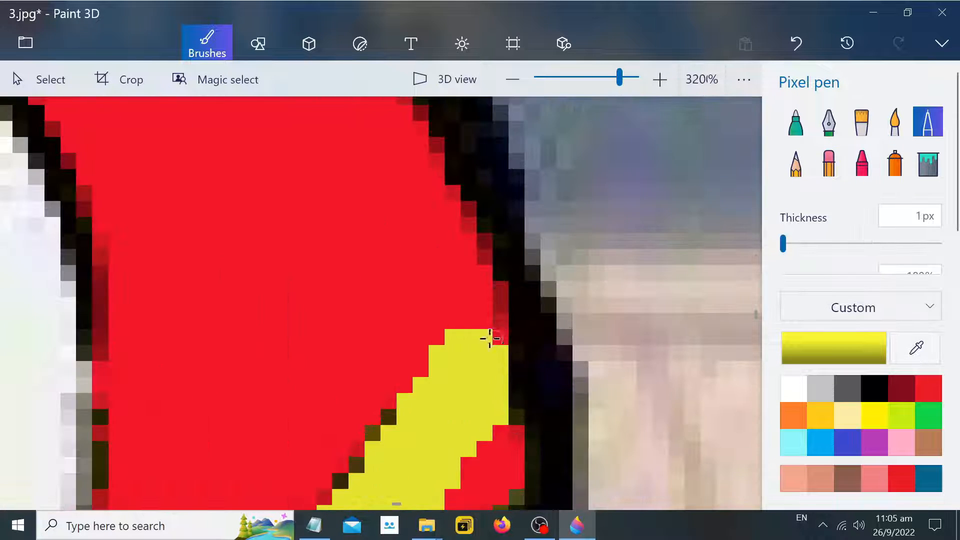
pyautogui.scroll(-1, 499, 382)
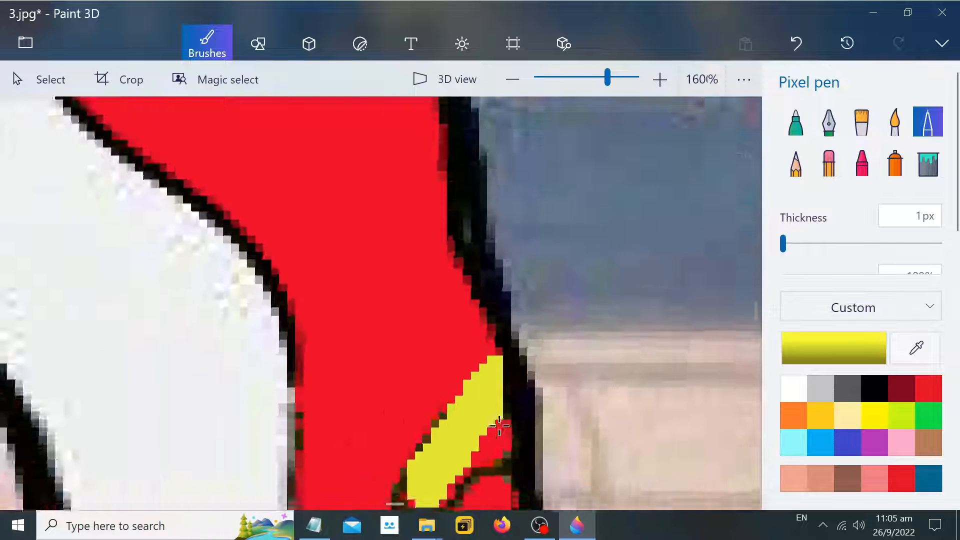
pyautogui.scroll(-1, 499, 426)
pyautogui.scroll(2, 456, 456)
pyautogui.moveTo(437, 459)
pyautogui.mouseDown()
pyautogui.moveTo(433, 470)
pyautogui.moveTo(514, 463)
pyautogui.mouseUp()
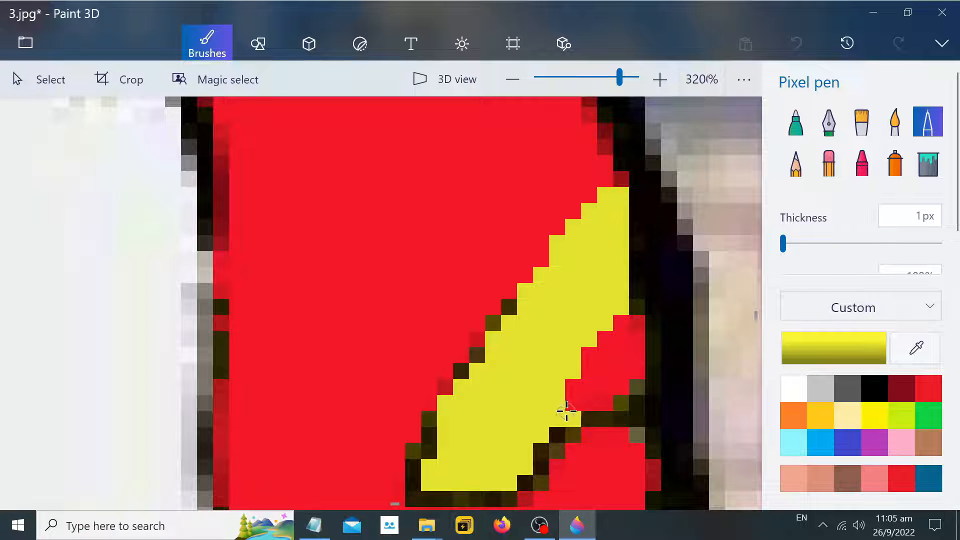
pyautogui.moveTo(566, 411); pyautogui.dragTo(600, 394)
pyautogui.moveTo(635, 337)
pyautogui.mouseDown()
pyautogui.moveTo(607, 352)
pyautogui.moveTo(619, 337)
pyautogui.moveTo(590, 368)
pyautogui.mouseUp()
# Save the edited image 3
pyautogui.scroll(-5, 593, 343)
pyautogui.scroll(-6, 613, 285)
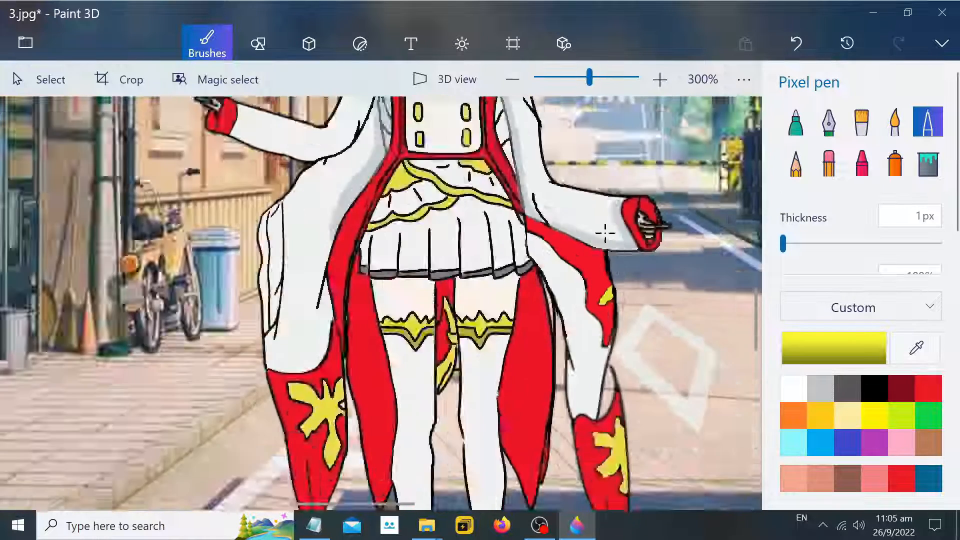
pyautogui.scroll(6, 647, 227)
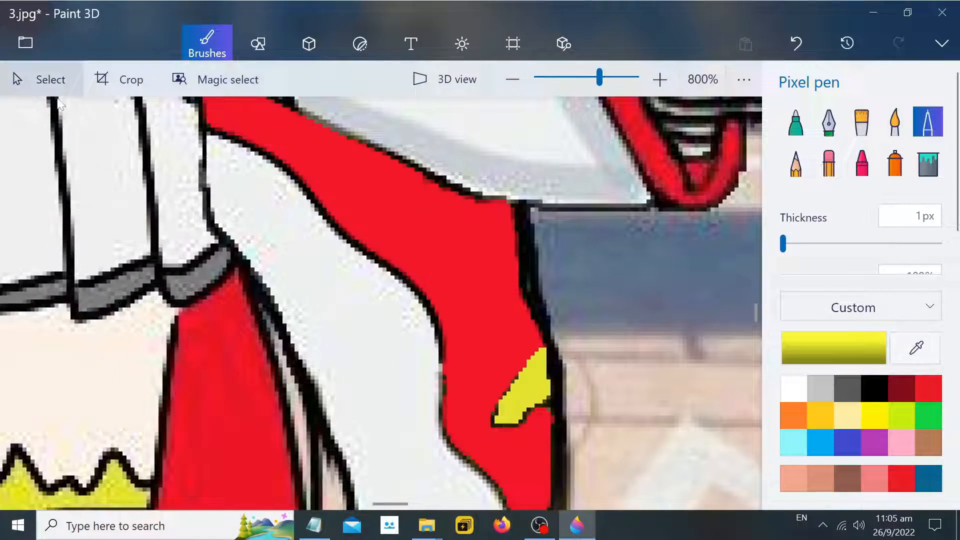
pyautogui.click(25, 43)
pyautogui.click(73, 195)
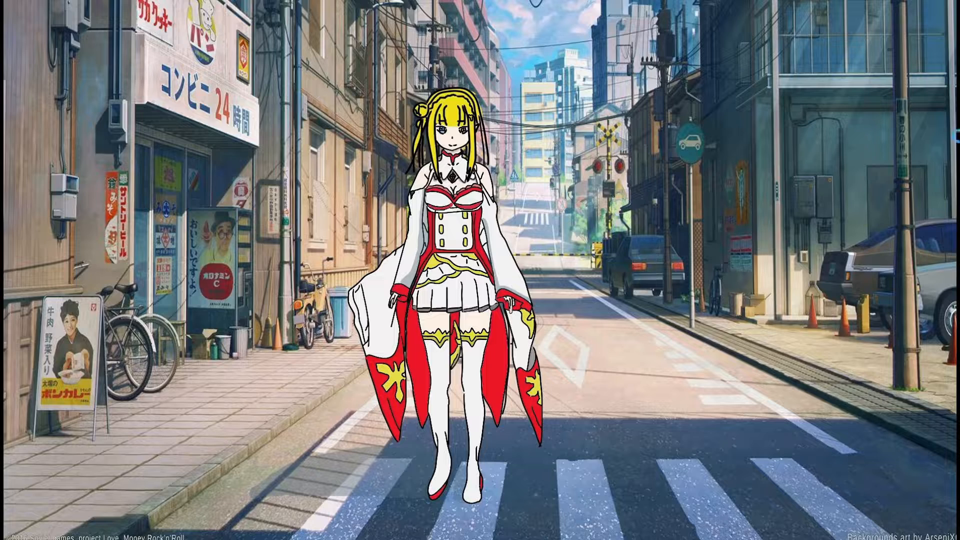
# Flip between exported images 1, 2 and 3 in the photo viewer to compare them, then close it
pyautogui.moveTo(959, 139)
pyautogui.press('Right')
pyautogui.press('Right')
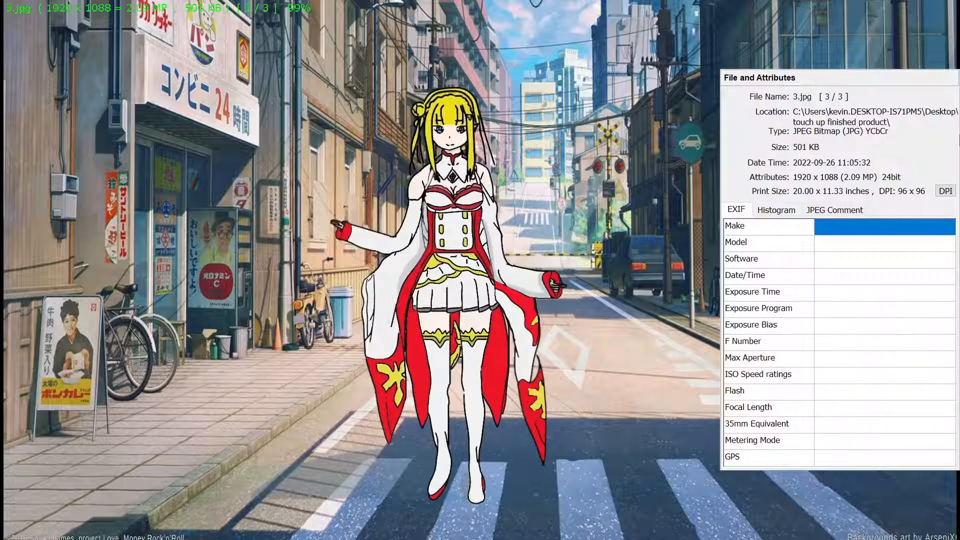
pyautogui.press('Left')
pyautogui.press('Left')
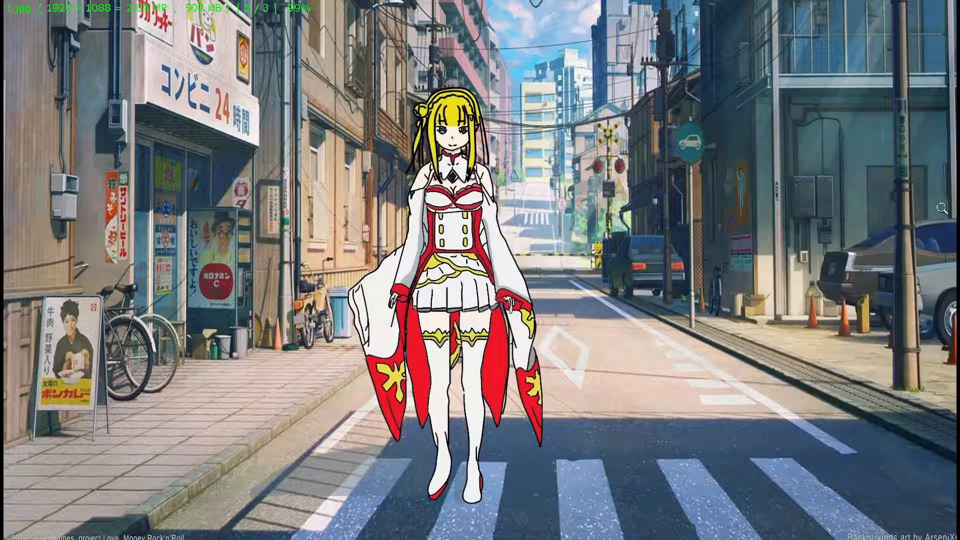
pyautogui.press('Right')
pyautogui.press('Right')
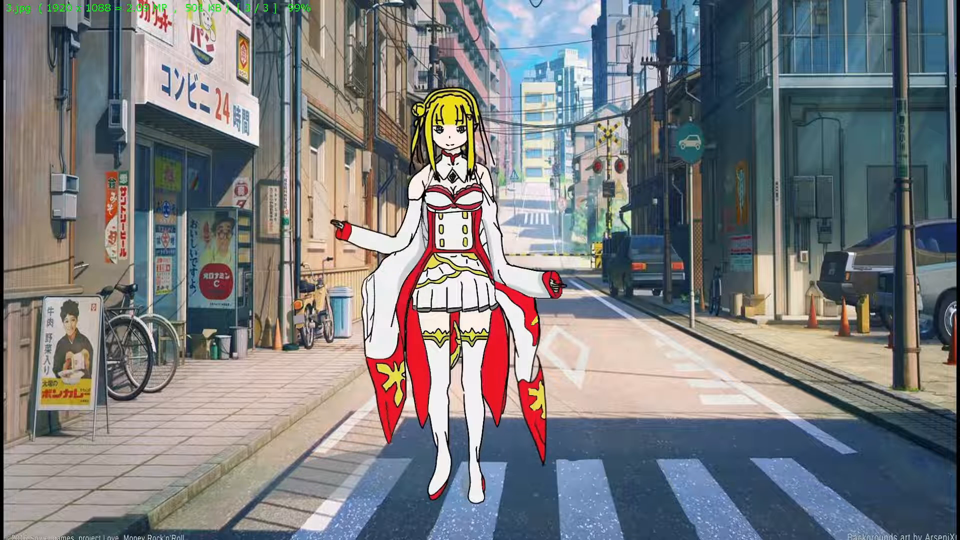
pyautogui.press('Left')
pyautogui.press('Left')
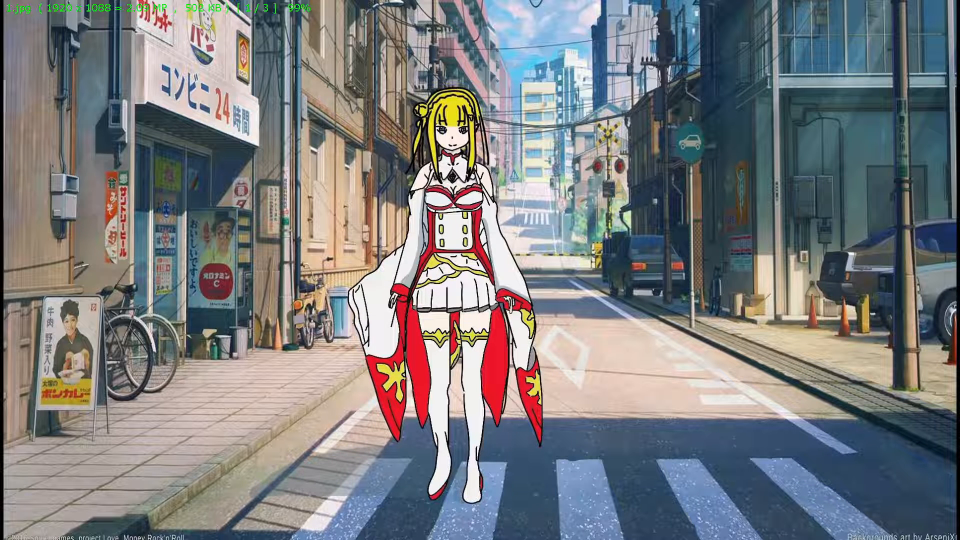
pyautogui.press('Escape')
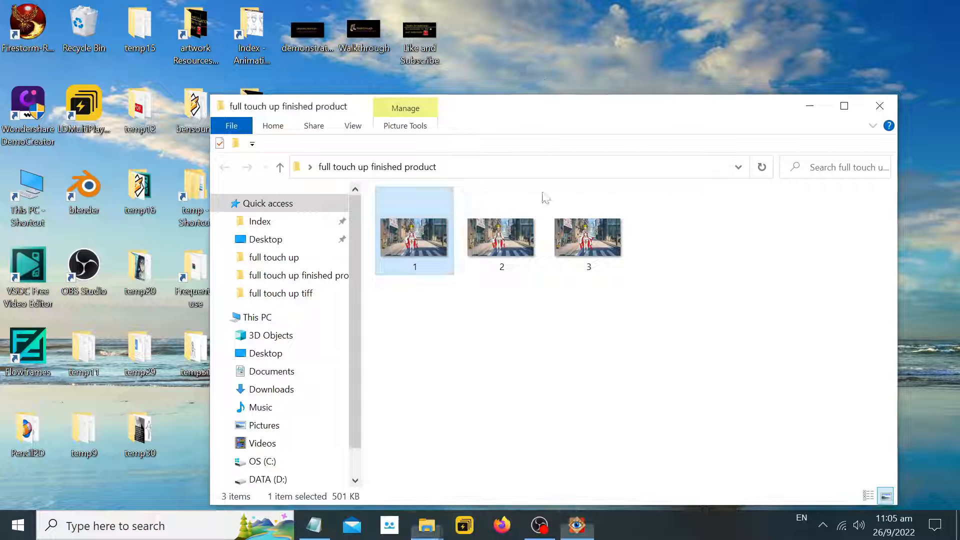
# Open image 1 for editing in Paint 3D
pyautogui.rightClick(444, 252)
pyautogui.click(523, 100)
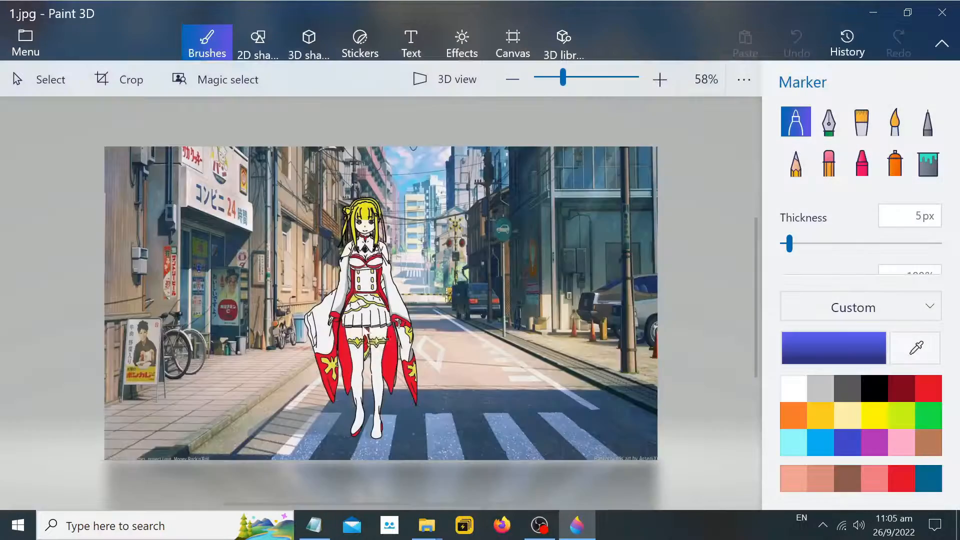
pyautogui.scroll(5, 370, 333)
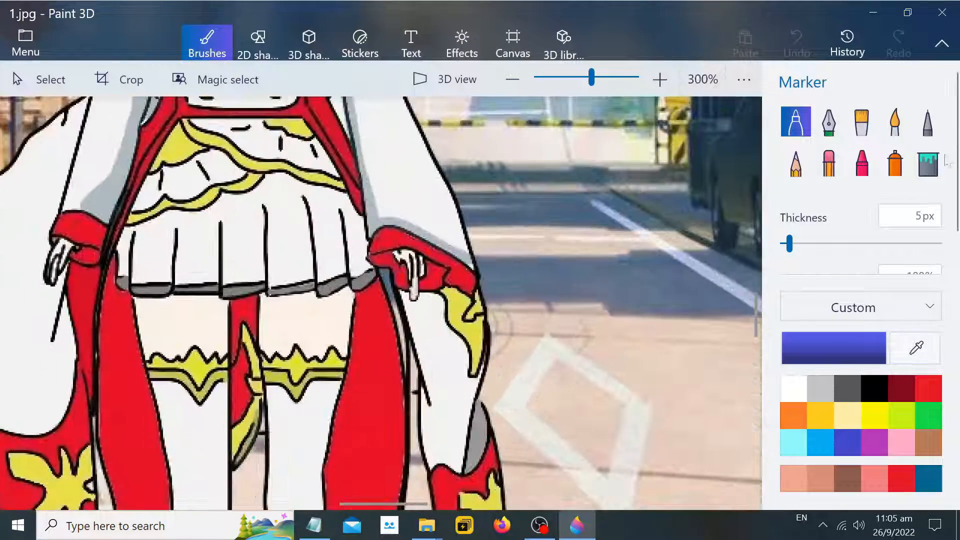
# With the Fill tool, sample the sash red and fill the yellow trim on the sash tip red
pyautogui.click(928, 162)
pyautogui.click(915, 347)
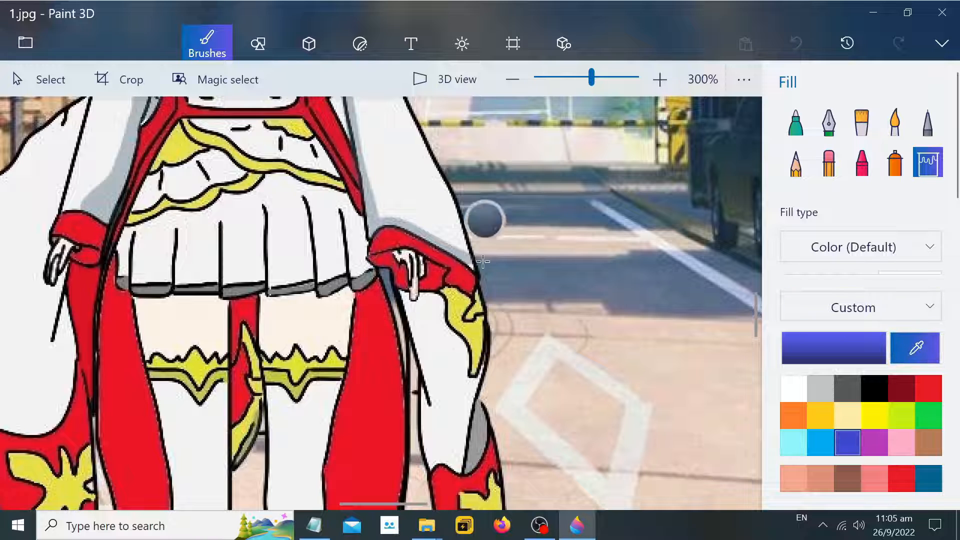
pyautogui.click(460, 269)
pyautogui.click(457, 310)
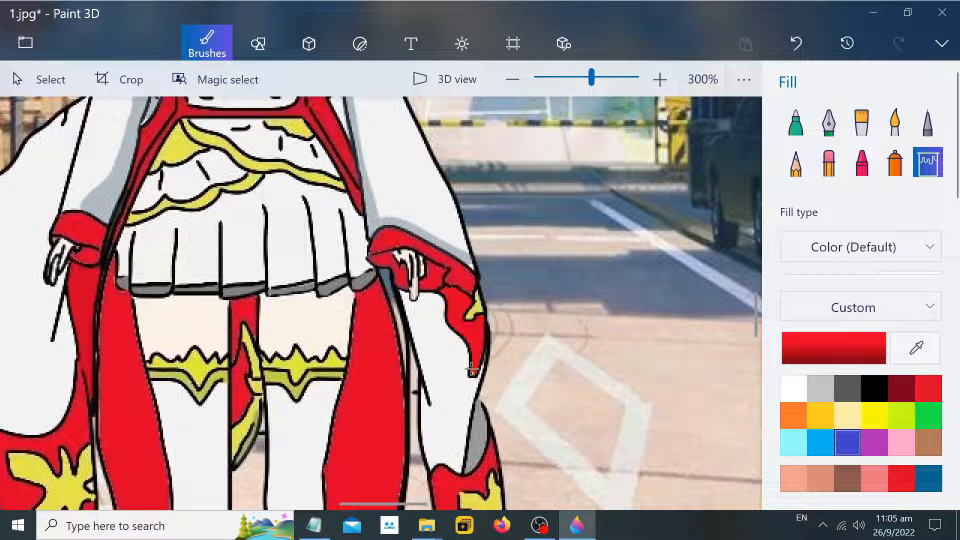
# Switch to the Pixel pen at 1 px and paint red over leftover pixels at the sash tip
pyautogui.click(919, 131)
pyautogui.scroll(3, 551, 380)
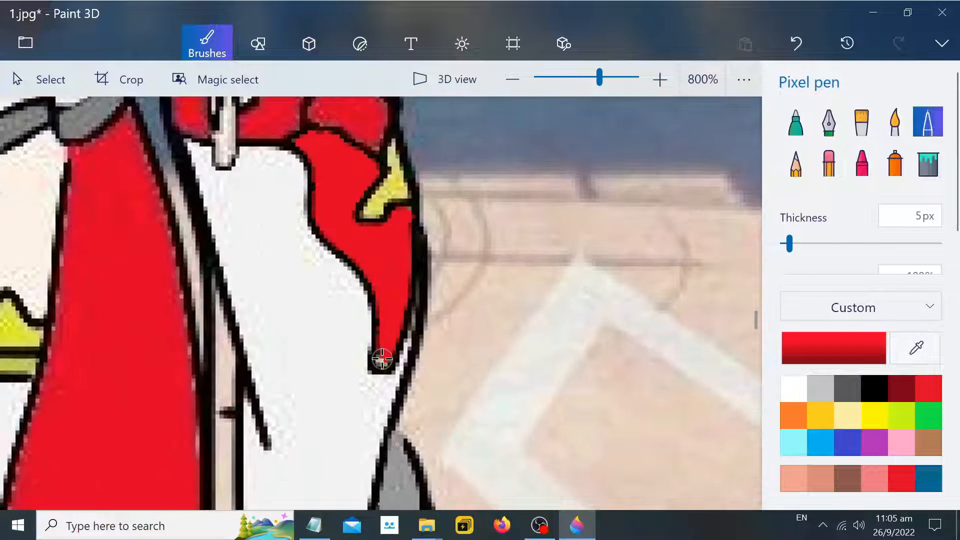
pyautogui.moveTo(789, 244); pyautogui.dragTo(783, 244)
pyautogui.scroll(3, 283, 356)
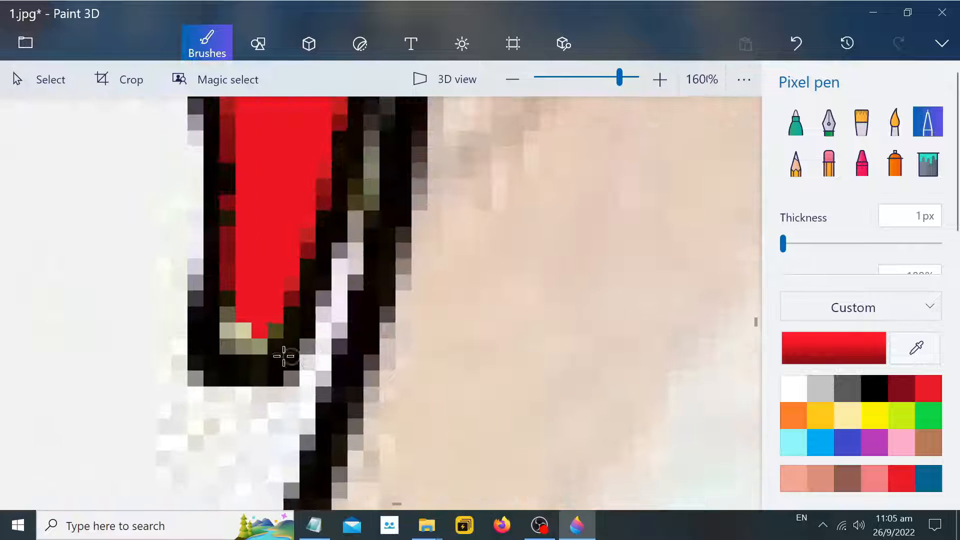
pyautogui.moveTo(233, 318)
pyautogui.mouseDown()
pyautogui.moveTo(230, 343)
pyautogui.moveTo(263, 325)
pyautogui.mouseUp()
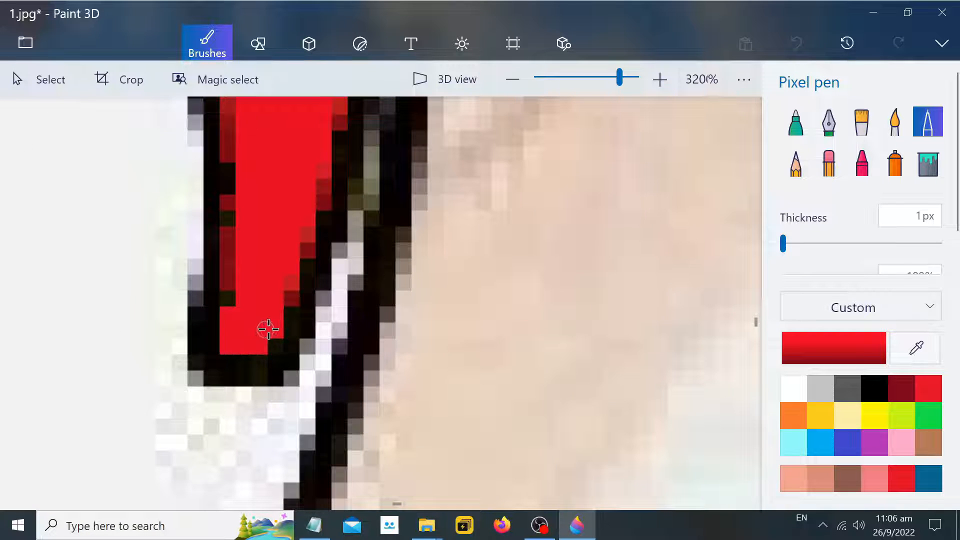
# Save the edited image 1
pyautogui.scroll(-2, 439, 277)
pyautogui.scroll(4, 515, 258)
pyautogui.scroll(-4, 515, 258)
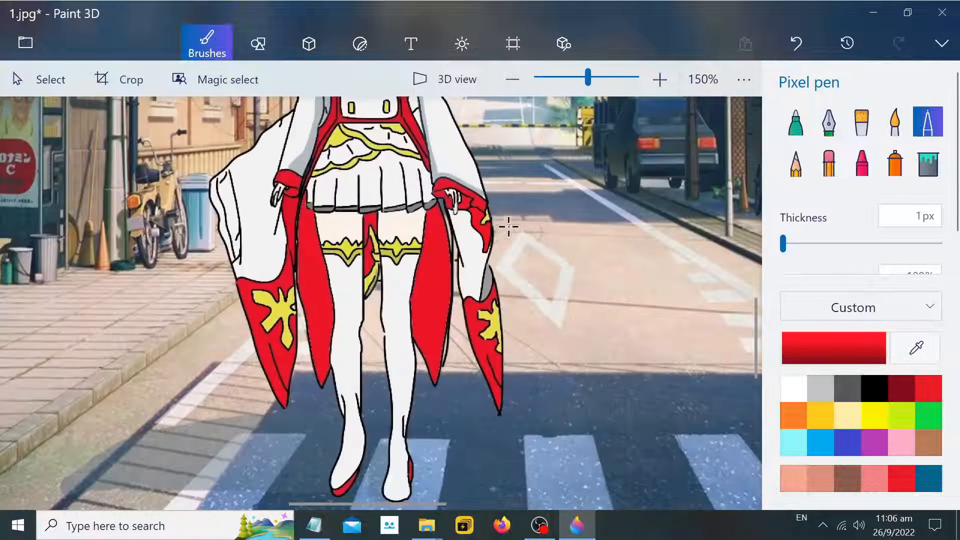
pyautogui.click(25, 42)
pyautogui.click(111, 207)
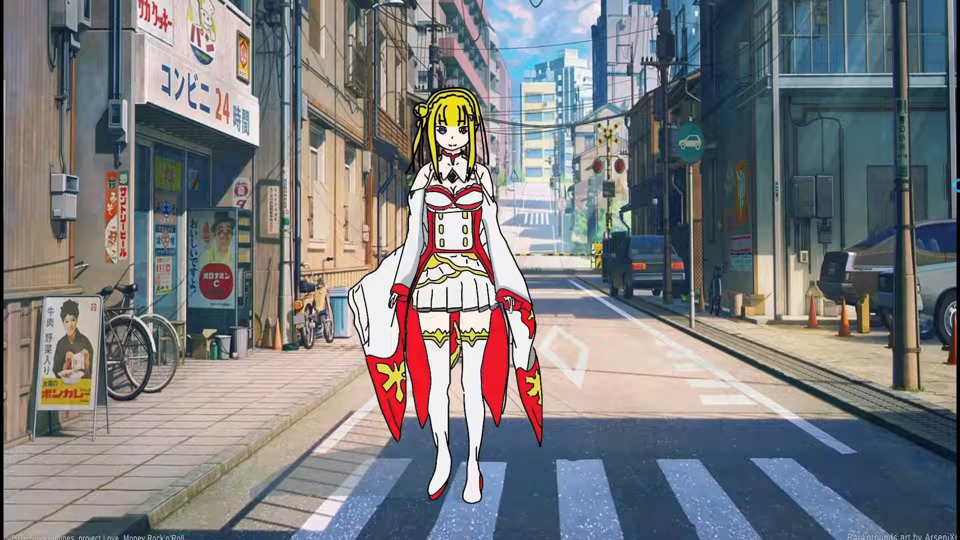
# Flip between exported images 1, 2 and 3 in the photo viewer to compare them, then close it
pyautogui.press('Right')
pyautogui.moveTo(958, 191)
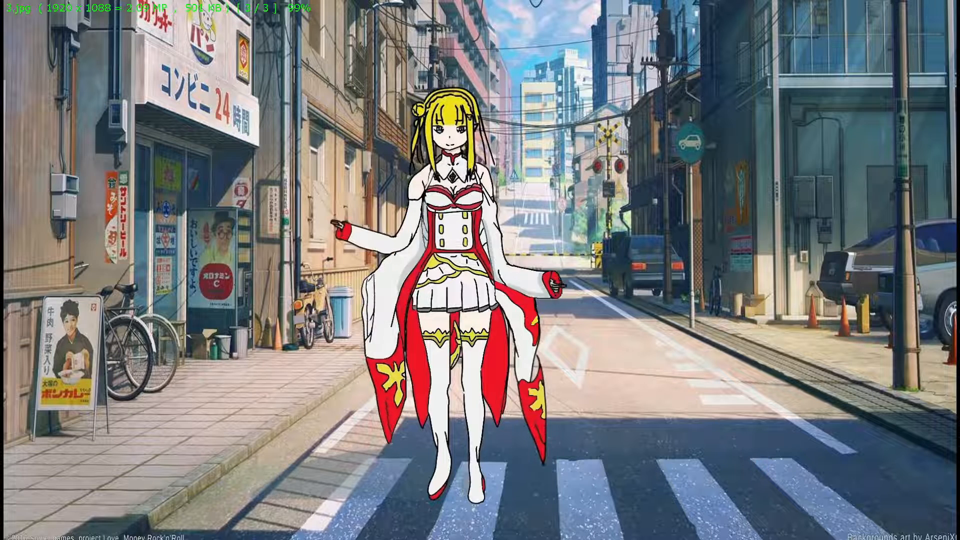
pyautogui.press('Left')
pyautogui.press('Left')
pyautogui.press('Right')
pyautogui.press('Right')
pyautogui.press('Left')
pyautogui.press('Left')
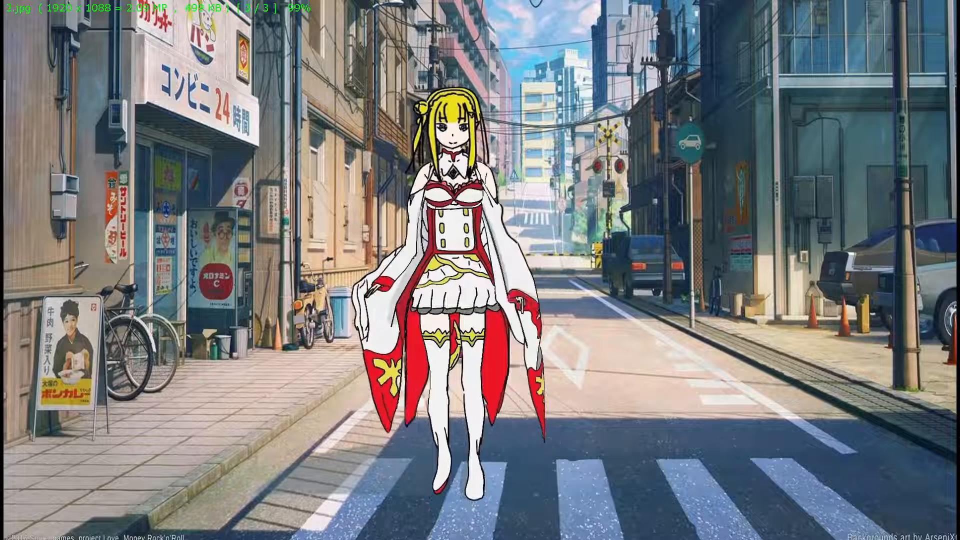
pyautogui.press('Right')
pyautogui.press('Right')
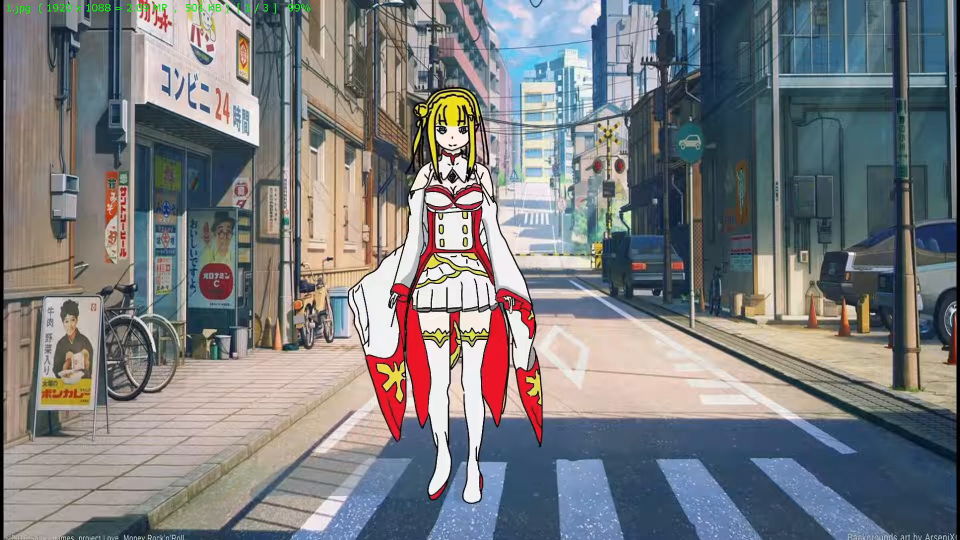
pyautogui.press('Left')
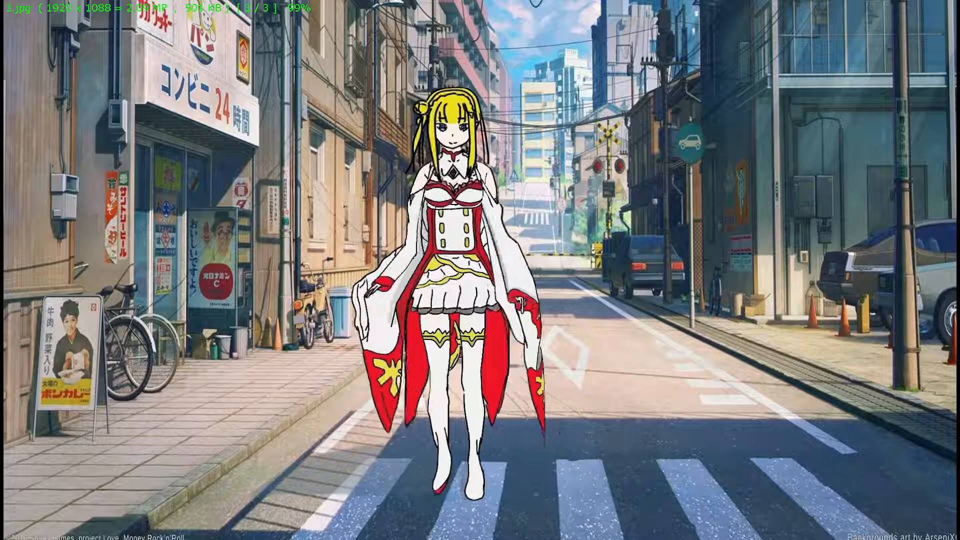
pyautogui.press('Escape')
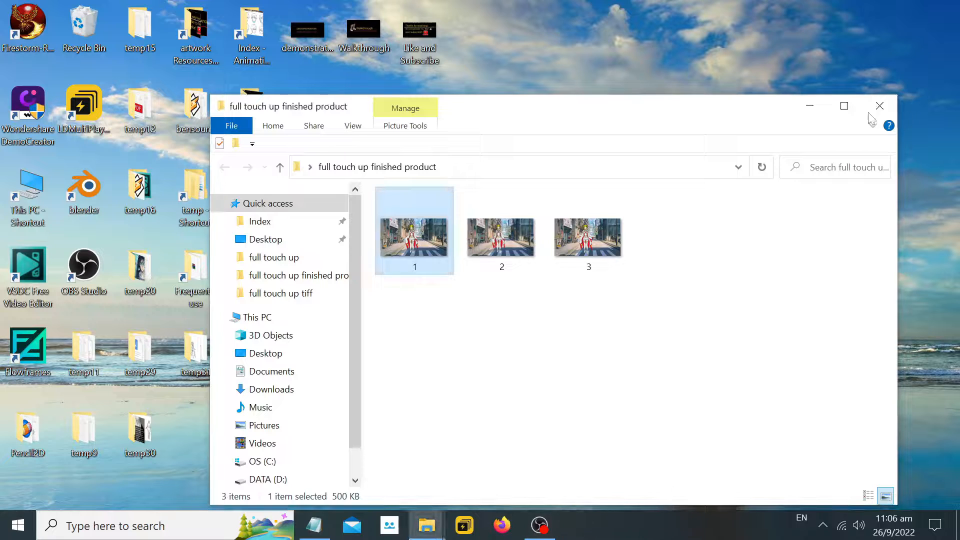
# Switch to Notepad and add two blank lines below the tutorial notes
pyautogui.moveTo(760, 115); pyautogui.dragTo(751, 76)
pyautogui.click(313, 526)
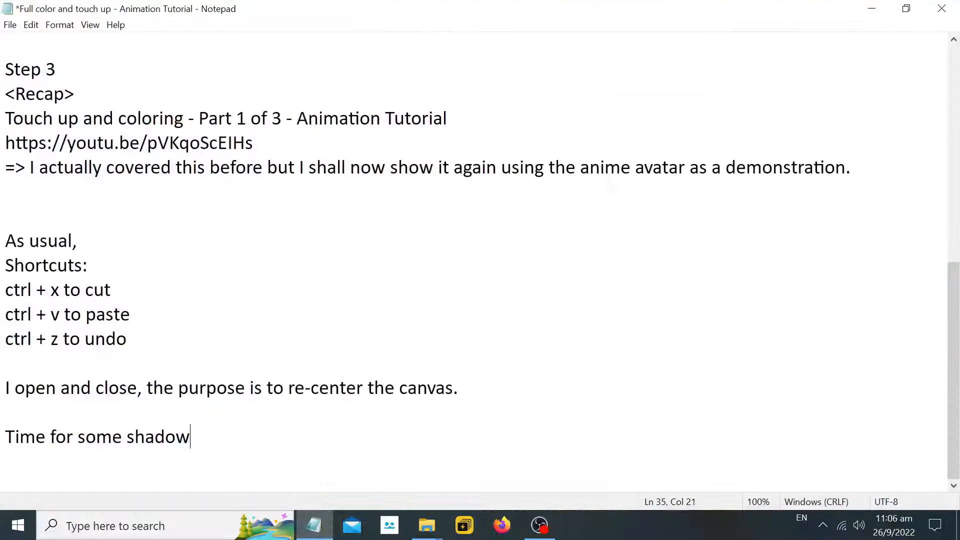
pyautogui.press('Return')
pyautogui.press('Return')
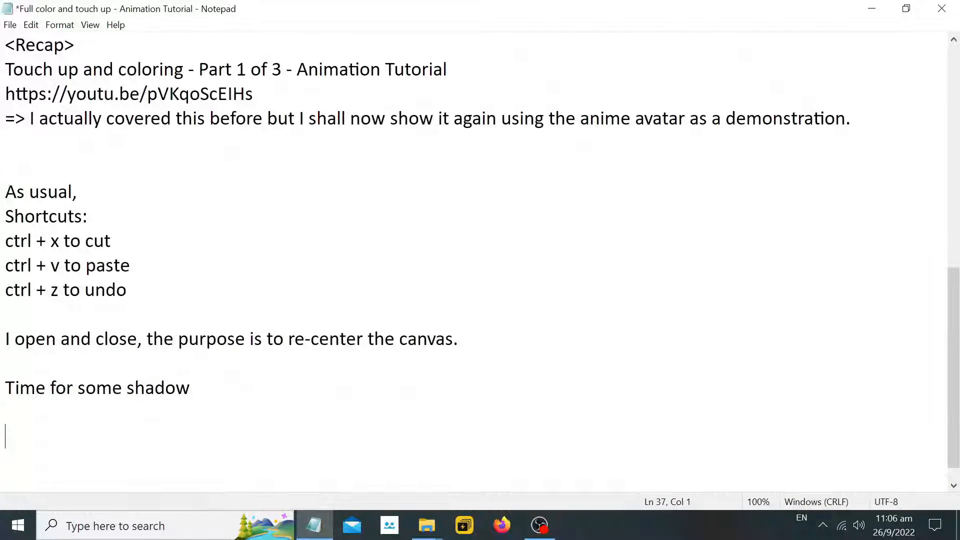